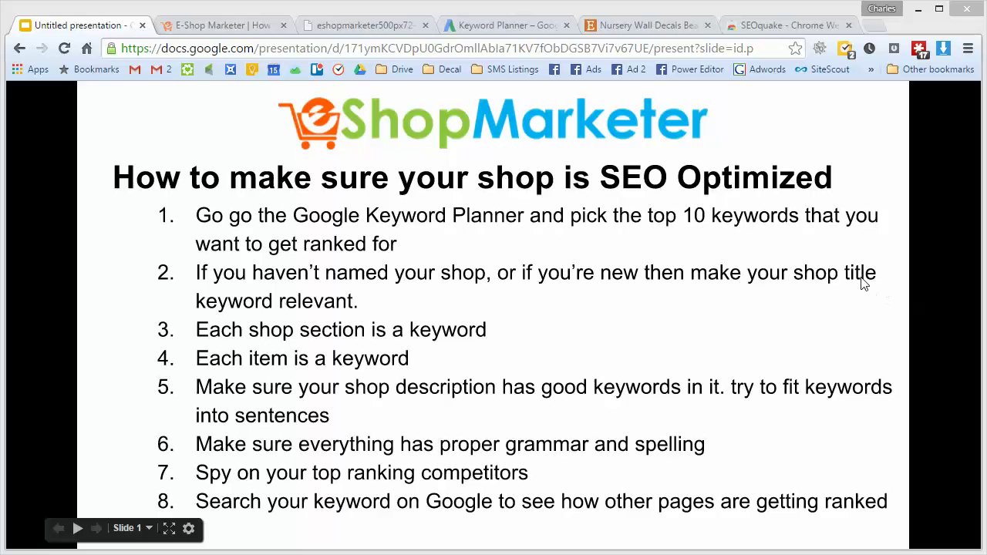
- Close the eshopmarketer image page and review the shop sections of the WallDecalSource shop on Etsy
{"action": "left_click", "coordinate": [425, 24]}
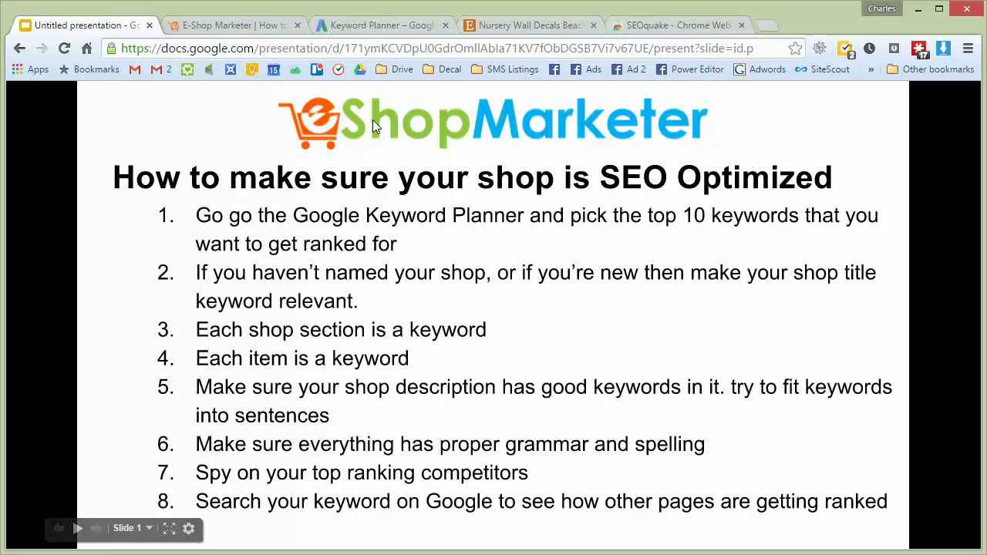
{"action": "left_click", "coordinate": [494, 26]}
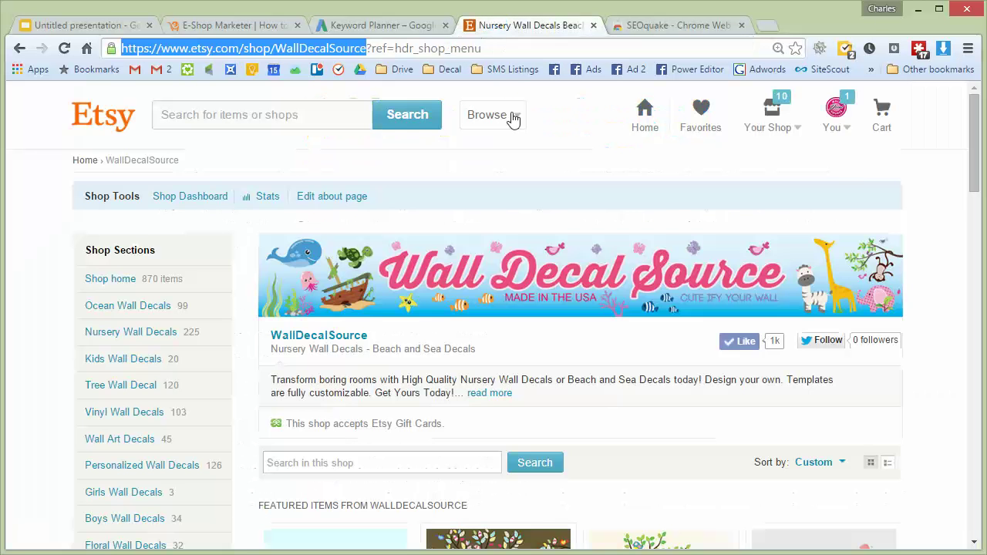
{"action": "scroll", "coordinate": [593, 293], "scroll_direction": "down", "scroll_amount": 2}
{"action": "scroll", "coordinate": [593, 294], "scroll_direction": "up", "scroll_amount": 2}
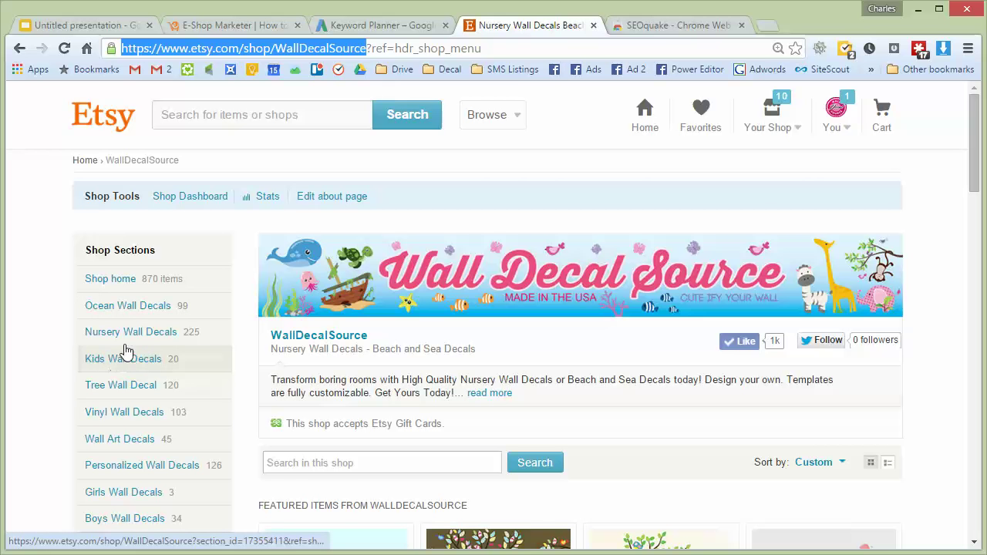
{"action": "scroll", "coordinate": [278, 380], "scroll_direction": "down", "scroll_amount": 1}
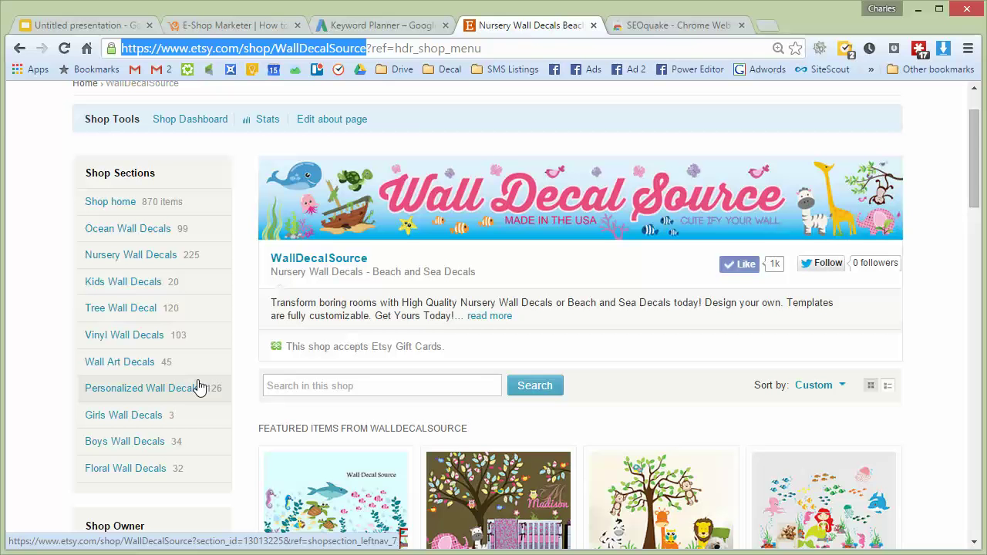
- Switch to Google AdWords Keyword Planner and open the search for new keywords using a phrase, website or category
{"action": "left_click", "coordinate": [386, 24]}
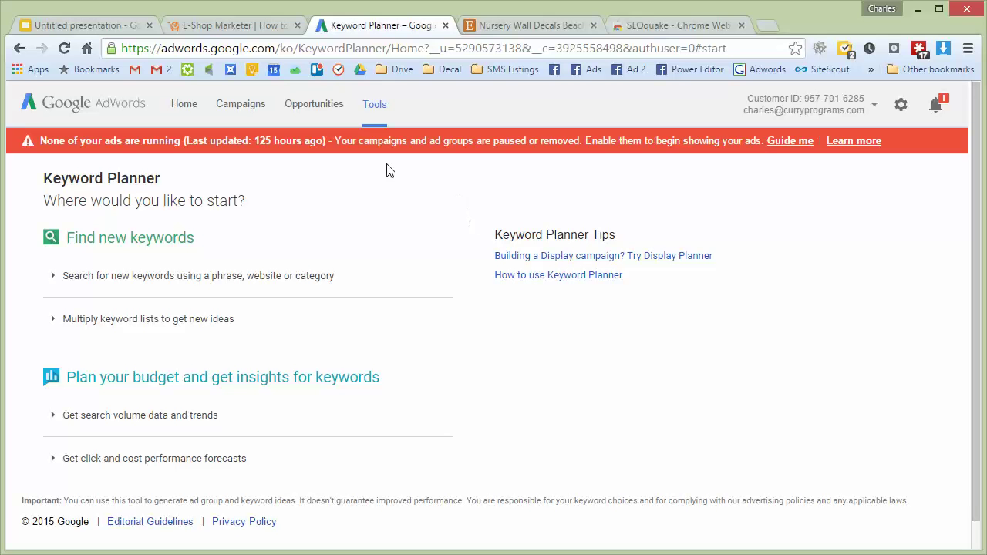
{"action": "left_click", "coordinate": [159, 273]}
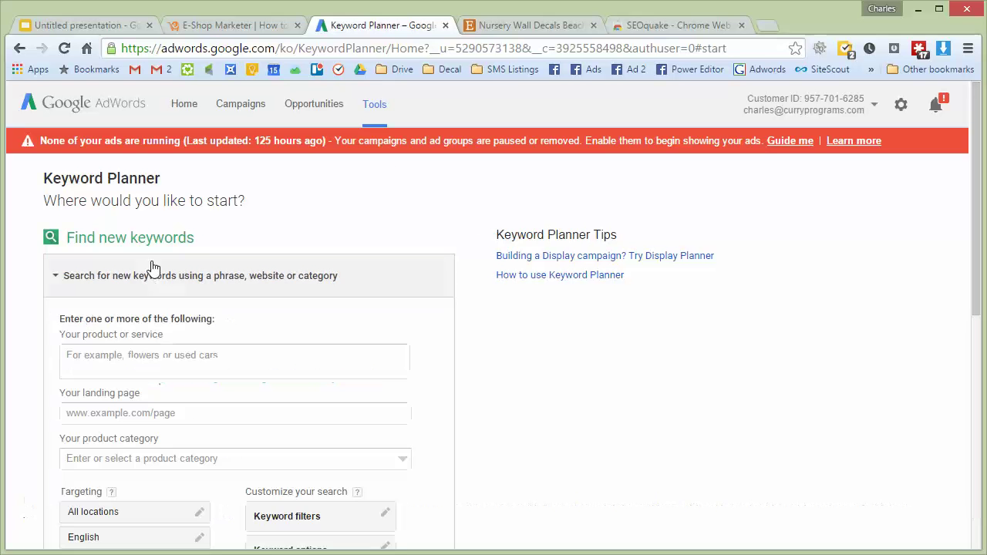
{"action": "scroll", "coordinate": [411, 339], "scroll_direction": "down", "scroll_amount": 2}
{"action": "scroll", "coordinate": [324, 271], "scroll_direction": "up", "scroll_amount": 2}
- Get ideas for kids wall decals, nursery wall decals, childrens room decals, beautiful wall decals and cherry blossom tree decals
{"action": "left_click", "coordinate": [184, 364]}
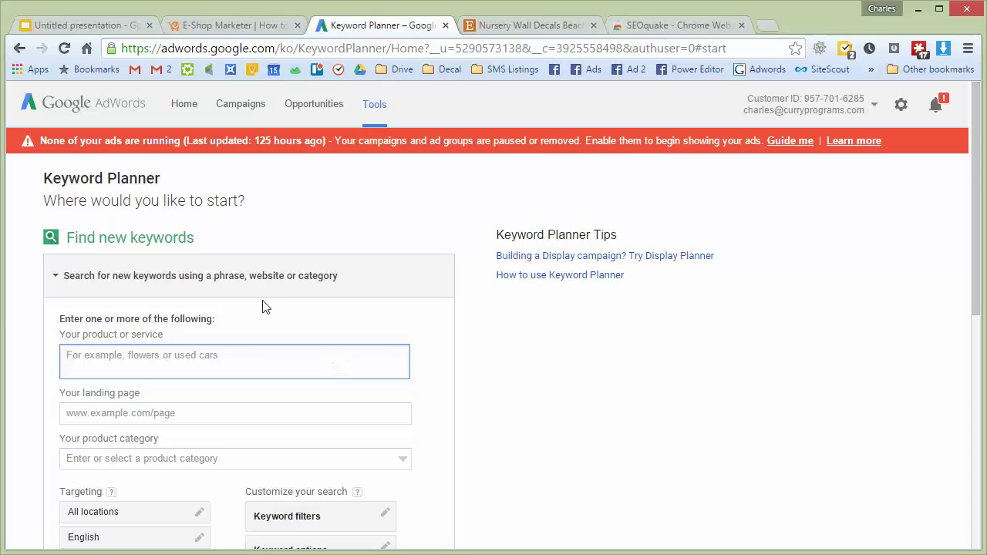
{"action": "scroll", "coordinate": [231, 267], "scroll_direction": "down", "scroll_amount": 1}
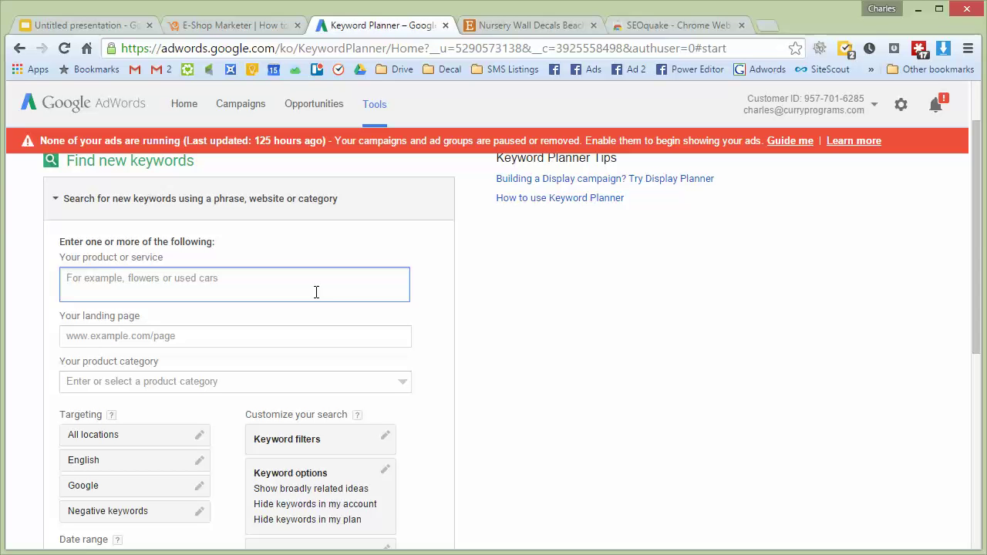
{"action": "type", "text": "kids w"}
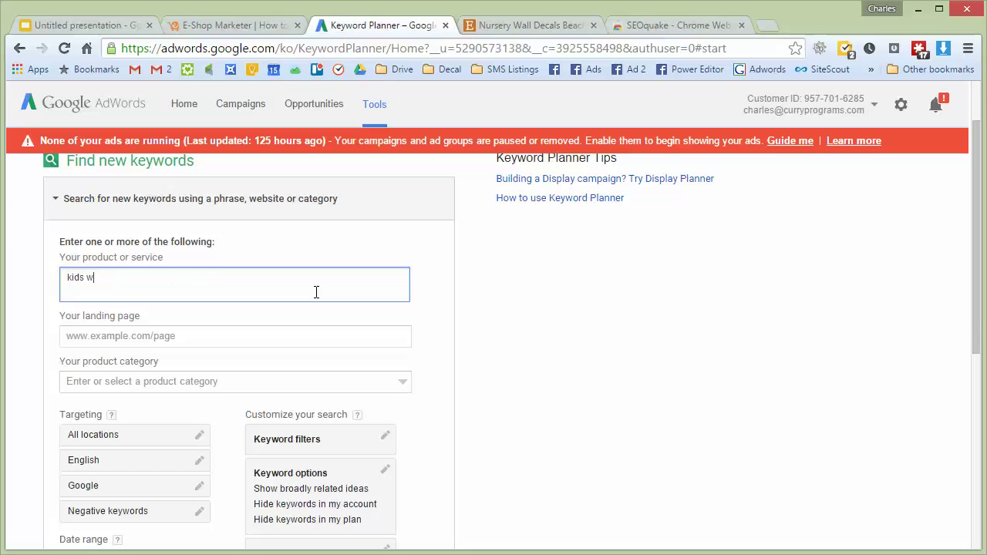
{"action": "type", "text": "all decals nursery wall decals"}
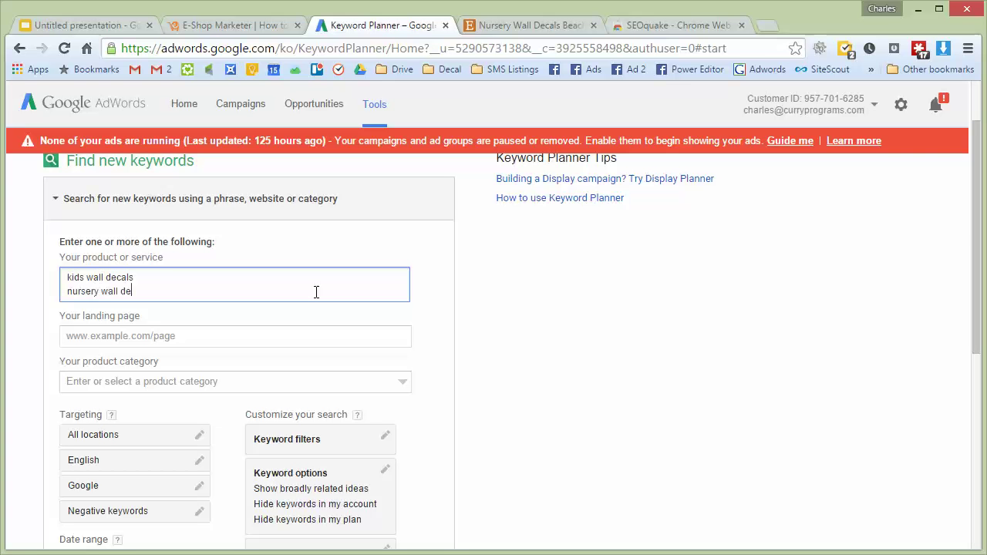
{"action": "key", "text": "Return"}
{"action": "type", "text": "childre"}
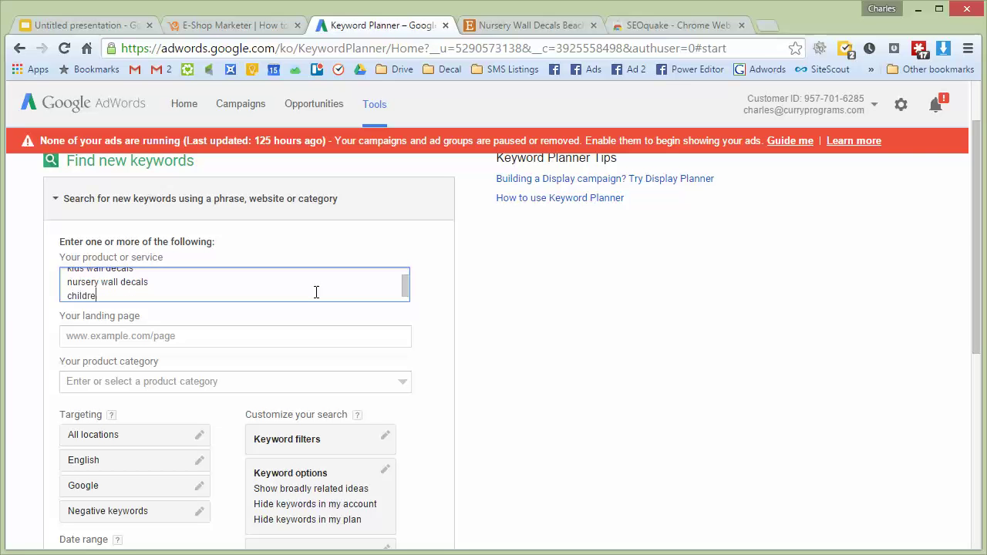
{"action": "type", "text": "ns room decals"}
{"action": "scroll", "coordinate": [227, 326], "scroll_direction": "down", "scroll_amount": 3}
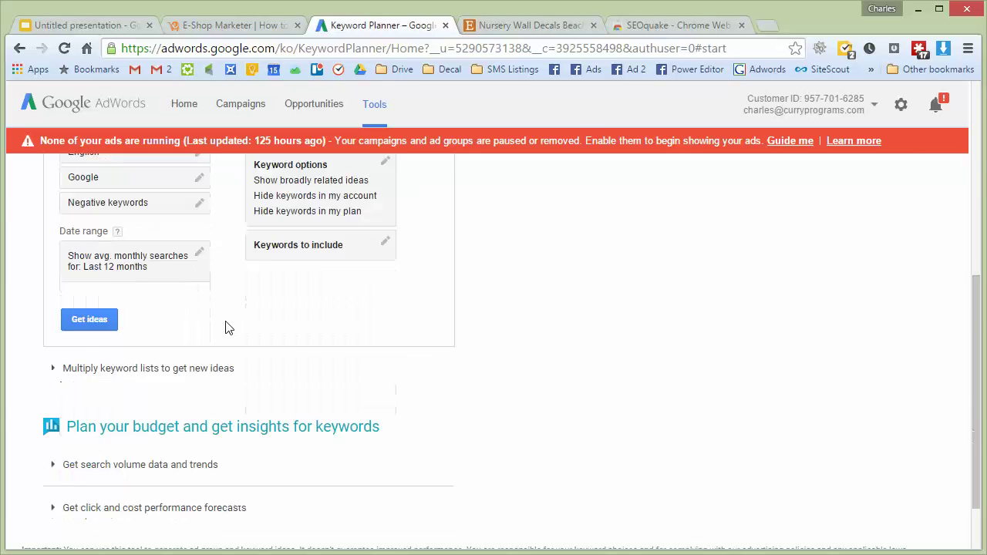
{"action": "scroll", "coordinate": [219, 327], "scroll_direction": "up", "scroll_amount": 2}
{"action": "scroll", "coordinate": [216, 326], "scroll_direction": "down", "scroll_amount": 1}
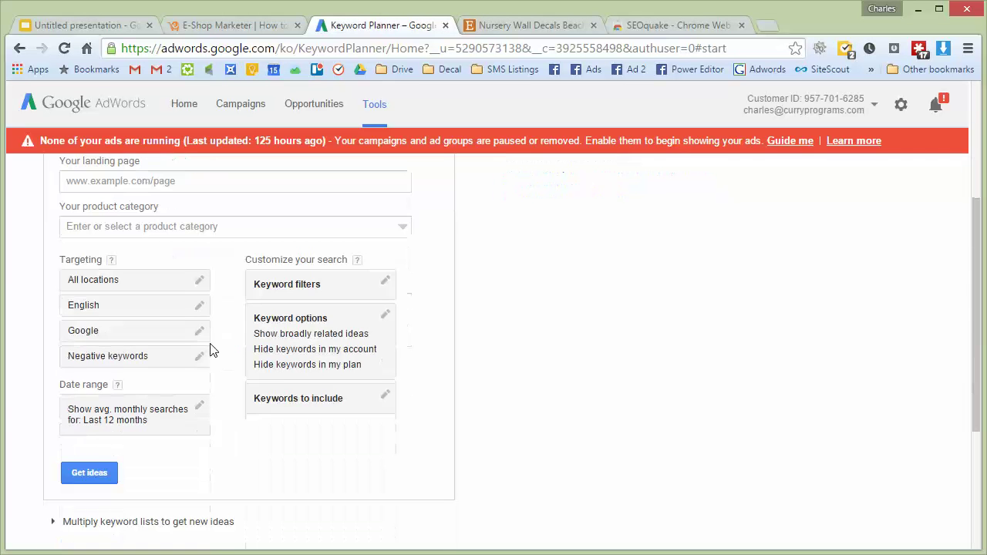
{"action": "left_click", "coordinate": [88, 476]}
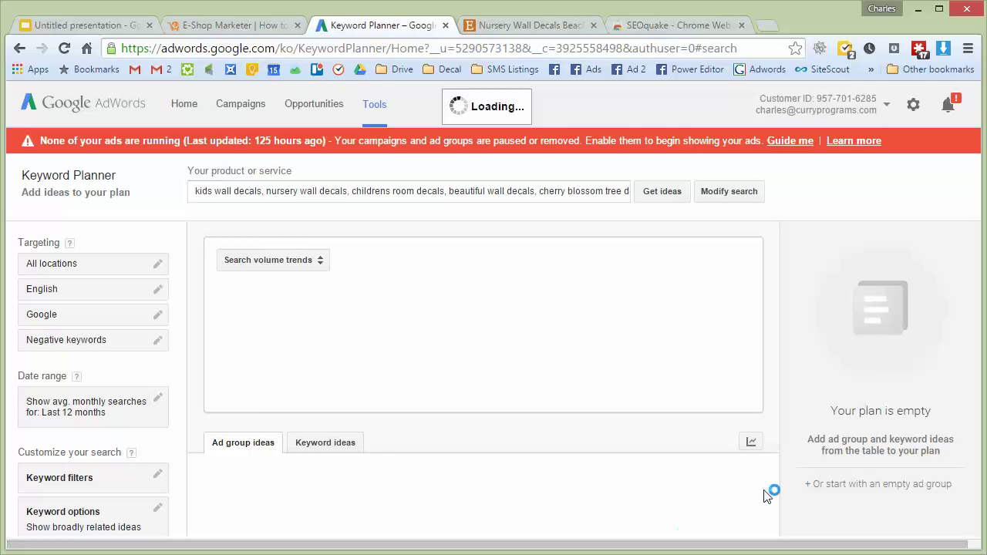
- Examine the average monthly search trend and the ad group ideas with their search volumes, competition and suggested bids
{"action": "scroll", "coordinate": [558, 485], "scroll_direction": "down", "scroll_amount": 1}
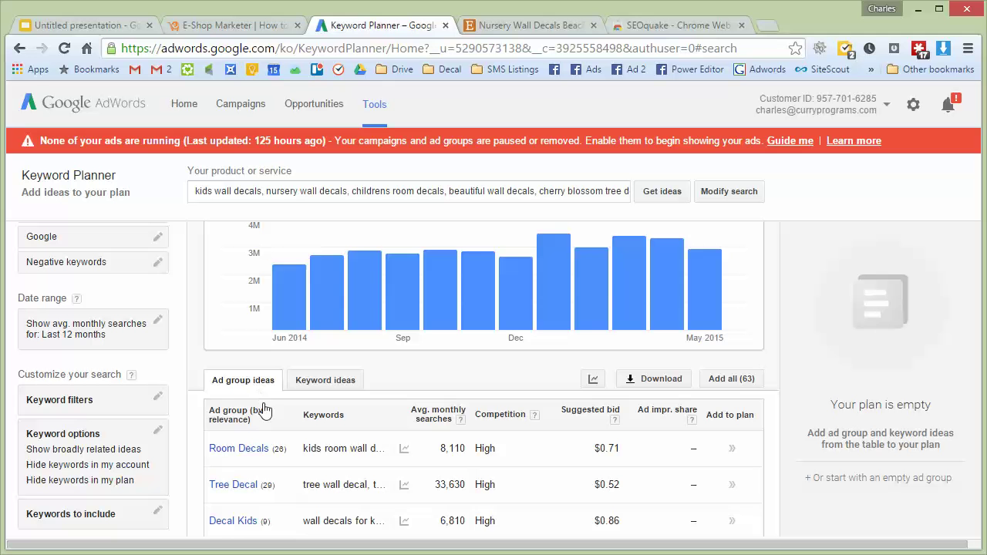
{"action": "scroll", "coordinate": [321, 394], "scroll_direction": "down", "scroll_amount": 2}
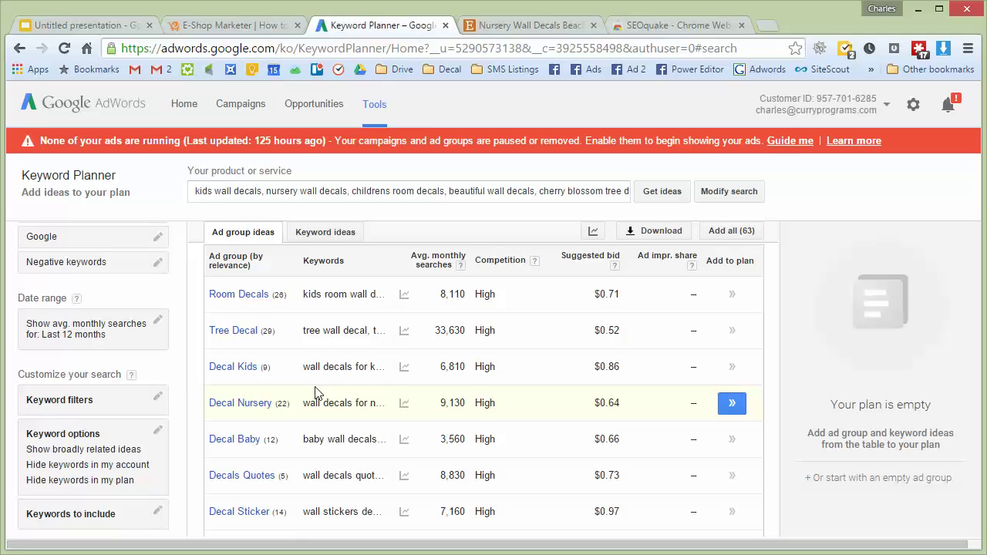
{"action": "scroll", "coordinate": [309, 395], "scroll_direction": "up", "scroll_amount": 3}
{"action": "mouse_move", "coordinate": [296, 344]}
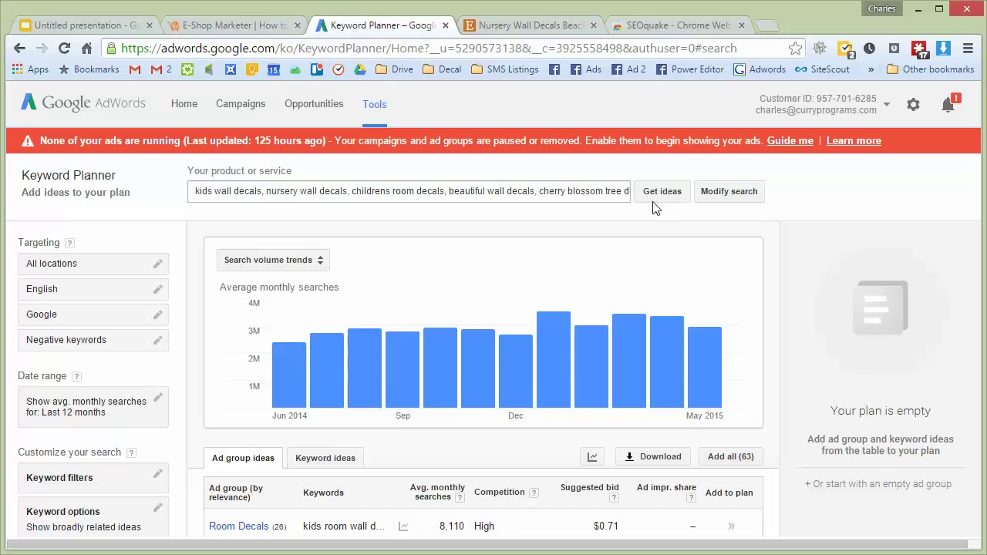
{"action": "mouse_move", "coordinate": [388, 362]}
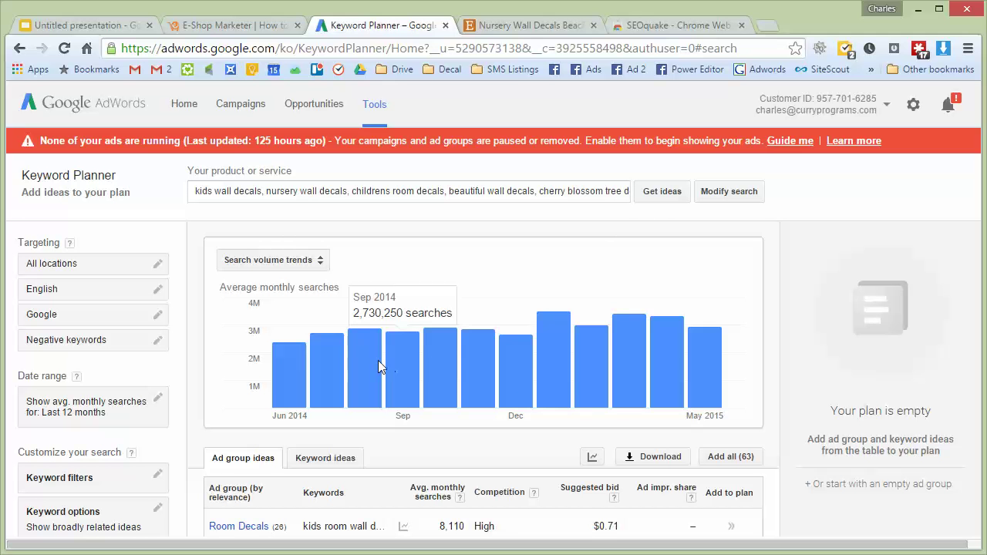
{"action": "scroll", "coordinate": [394, 366], "scroll_direction": "down", "scroll_amount": 3}
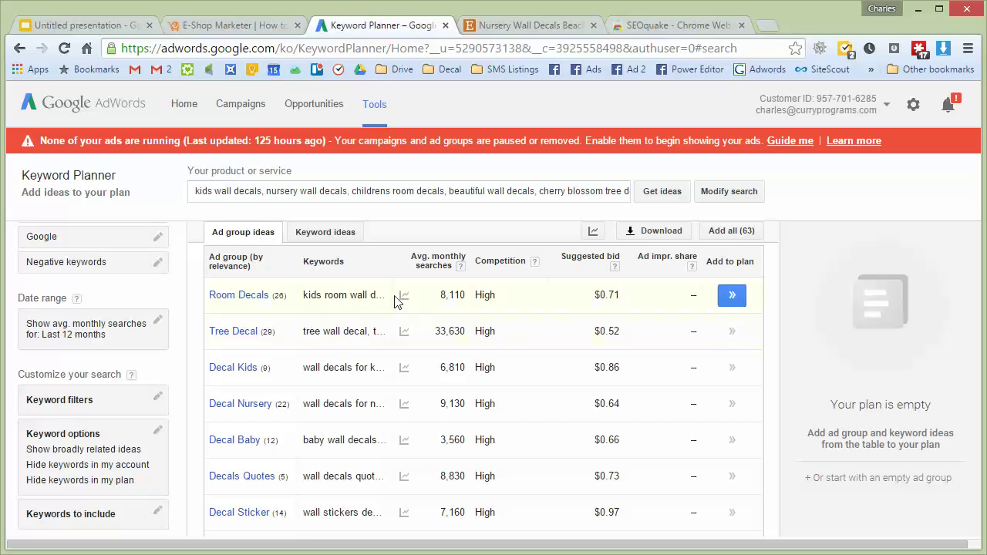
{"action": "scroll", "coordinate": [359, 298], "scroll_direction": "up", "scroll_amount": 3}
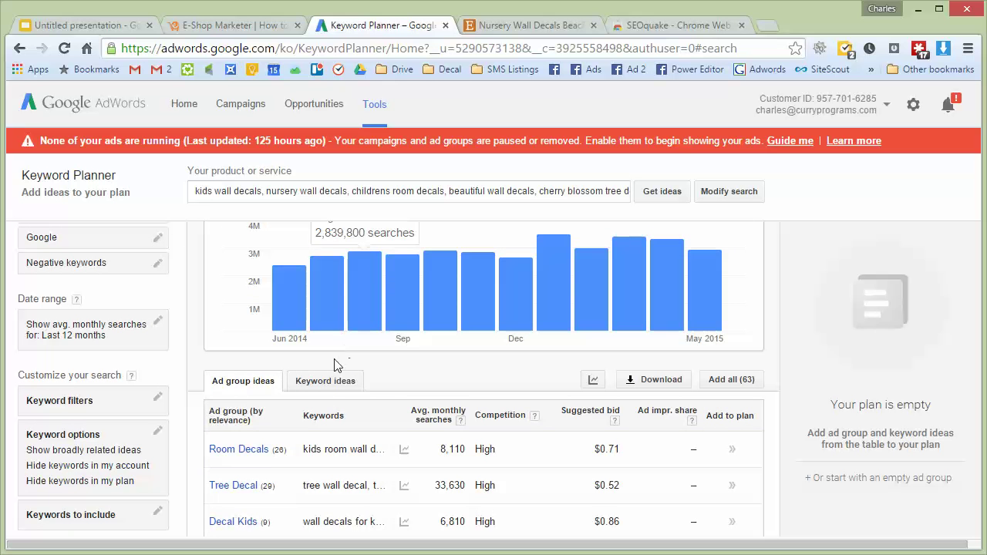
- Show the individual keyword ideas and search with kids wall decals, nursery wall decals, ocean wall decals, kids wall stickers and nursery wall stickers instead
{"action": "left_click", "coordinate": [328, 386]}
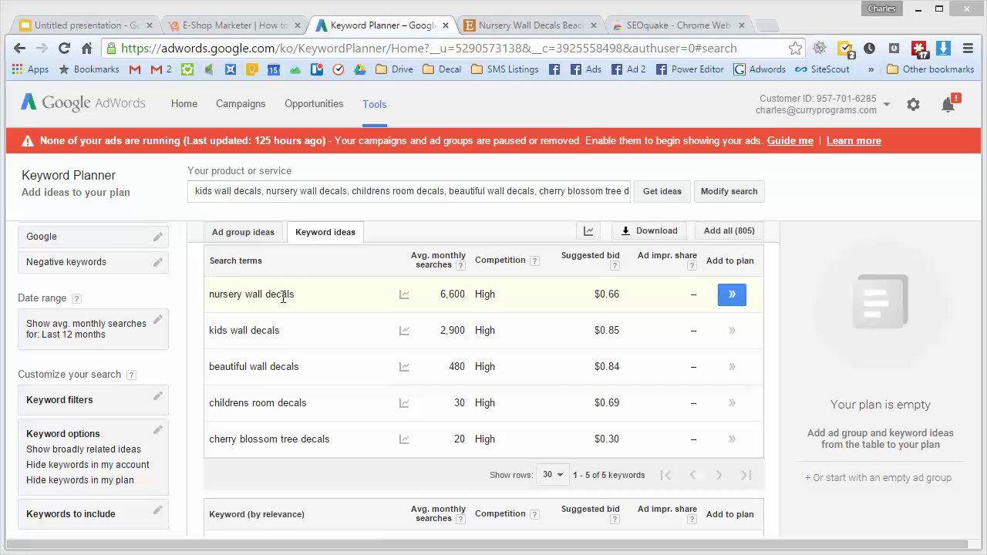
{"action": "left_click", "coordinate": [382, 198]}
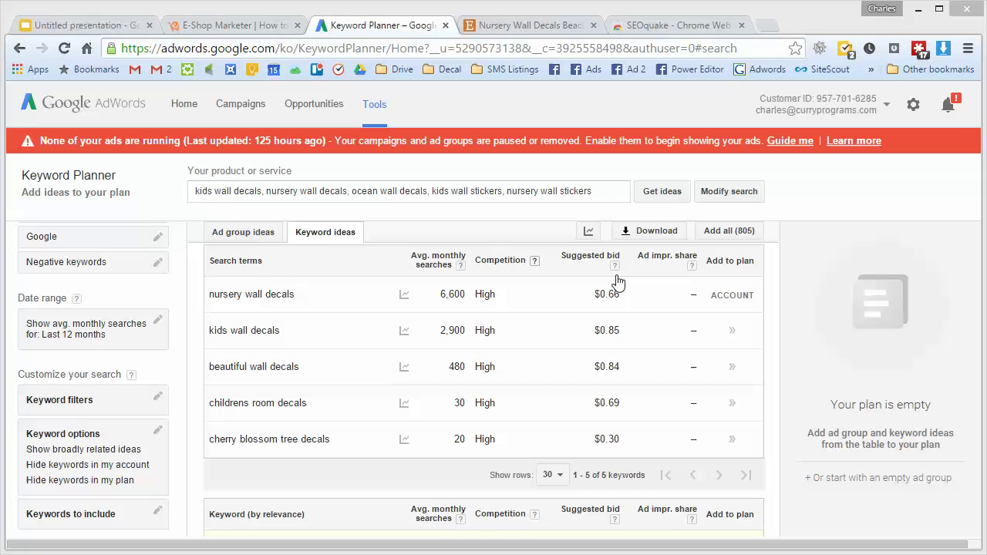
{"action": "left_click", "coordinate": [662, 192]}
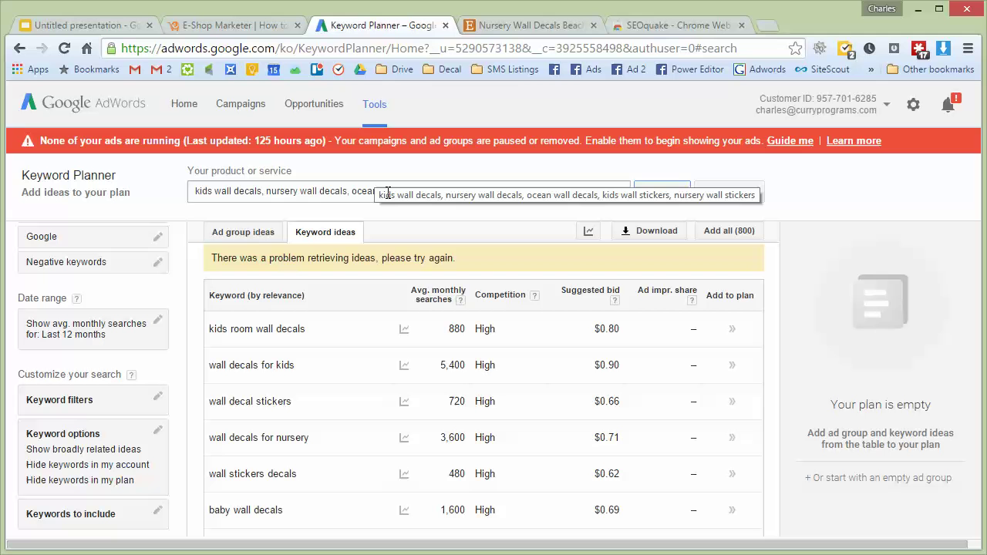
- Look through the related keyword ideas for their average monthly searches, competition and suggested bids
{"action": "scroll", "coordinate": [448, 347], "scroll_direction": "down", "scroll_amount": 1}
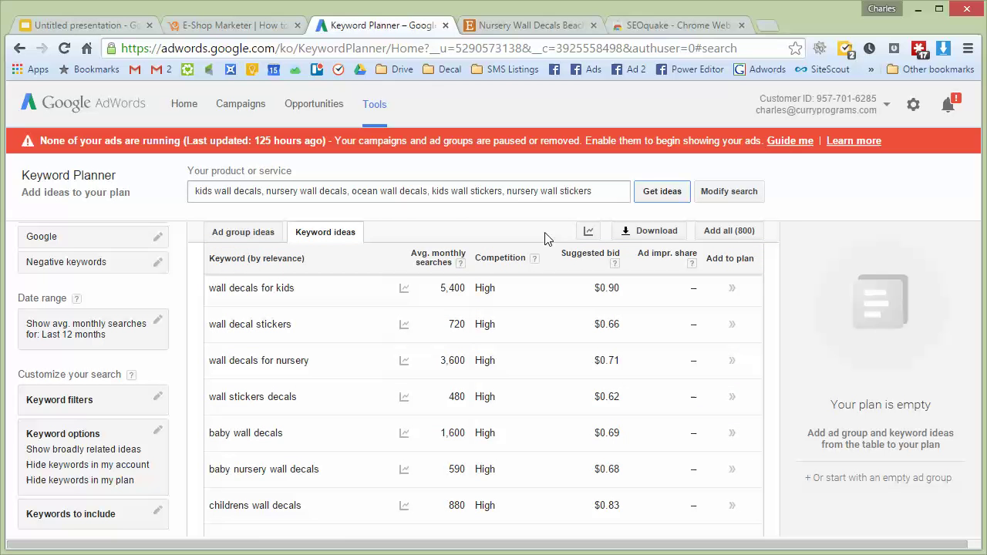
{"action": "scroll", "coordinate": [467, 309], "scroll_direction": "up", "scroll_amount": 1}
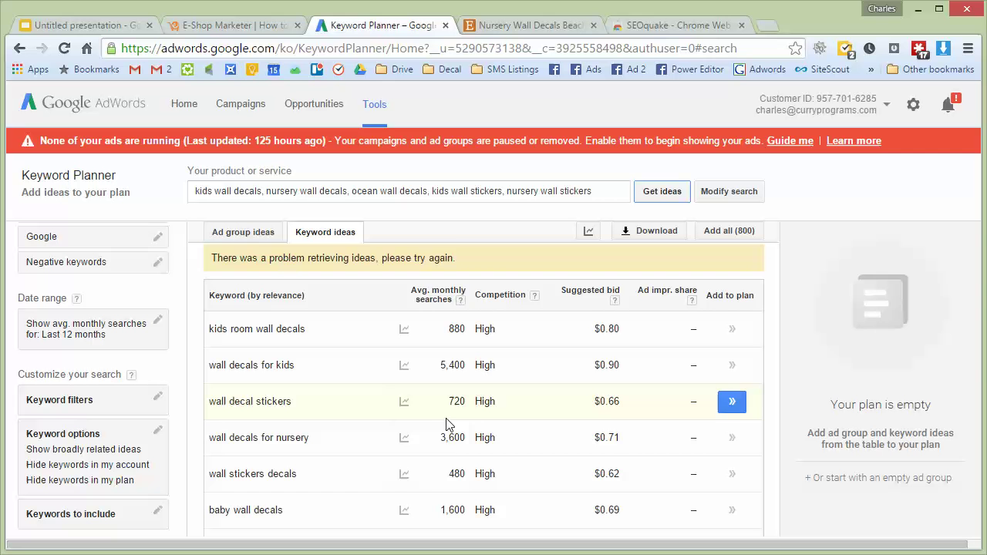
{"action": "scroll", "coordinate": [436, 452], "scroll_direction": "down", "scroll_amount": 3}
{"action": "scroll", "coordinate": [342, 322], "scroll_direction": "up", "scroll_amount": 5}
{"action": "scroll", "coordinate": [319, 377], "scroll_direction": "down", "scroll_amount": 1}
{"action": "scroll", "coordinate": [319, 376], "scroll_direction": "up", "scroll_amount": 2}
{"action": "scroll", "coordinate": [319, 377], "scroll_direction": "down", "scroll_amount": 3}
{"action": "scroll", "coordinate": [522, 409], "scroll_direction": "up", "scroll_amount": 1}
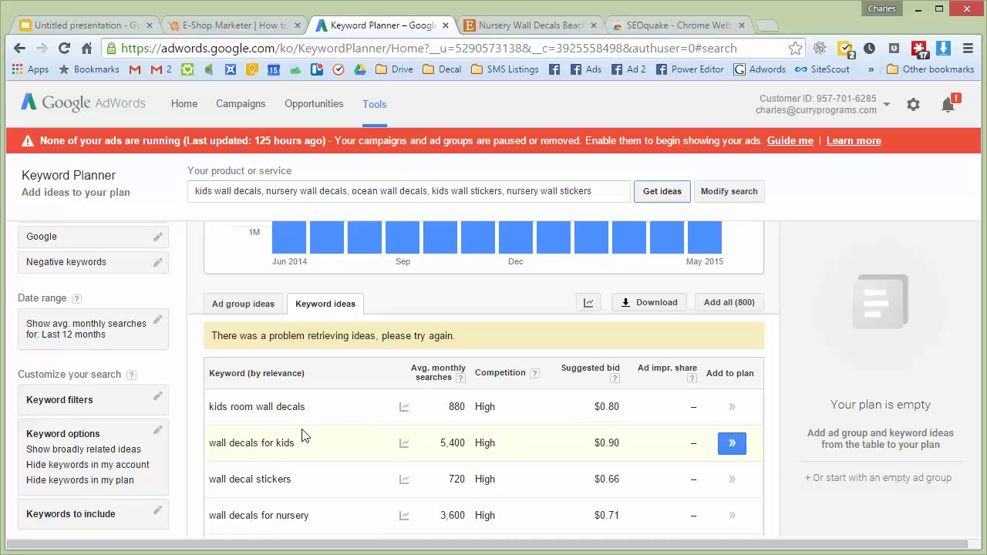
{"action": "scroll", "coordinate": [309, 416], "scroll_direction": "down", "scroll_amount": 3}
{"action": "scroll", "coordinate": [309, 416], "scroll_direction": "up", "scroll_amount": 5}
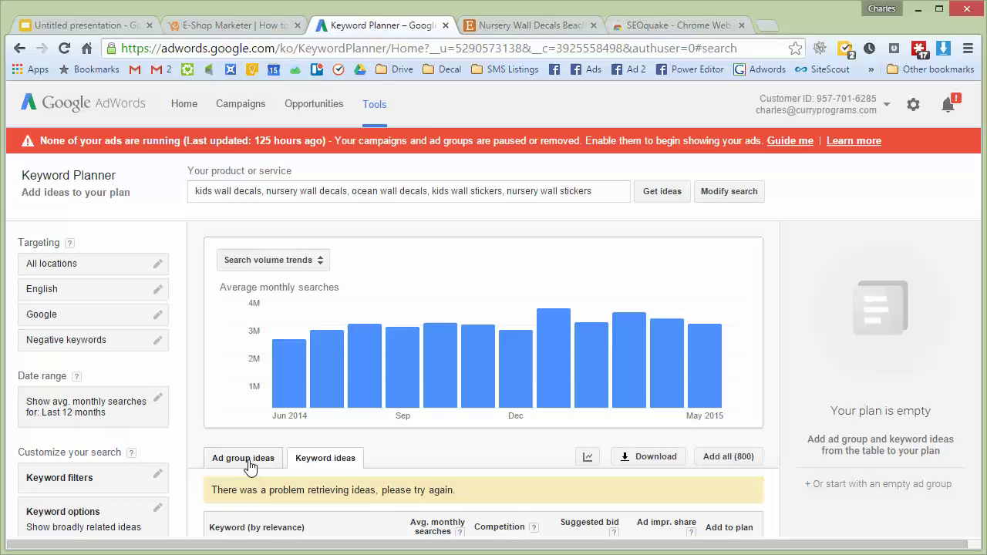
- Request the ideas again for the same five terms and display the individual keyword results
{"action": "left_click", "coordinate": [663, 191]}
{"action": "mouse_move", "coordinate": [403, 526]}
{"action": "left_click", "coordinate": [325, 458]}
{"action": "scroll", "coordinate": [308, 347], "scroll_direction": "down", "scroll_amount": 3}
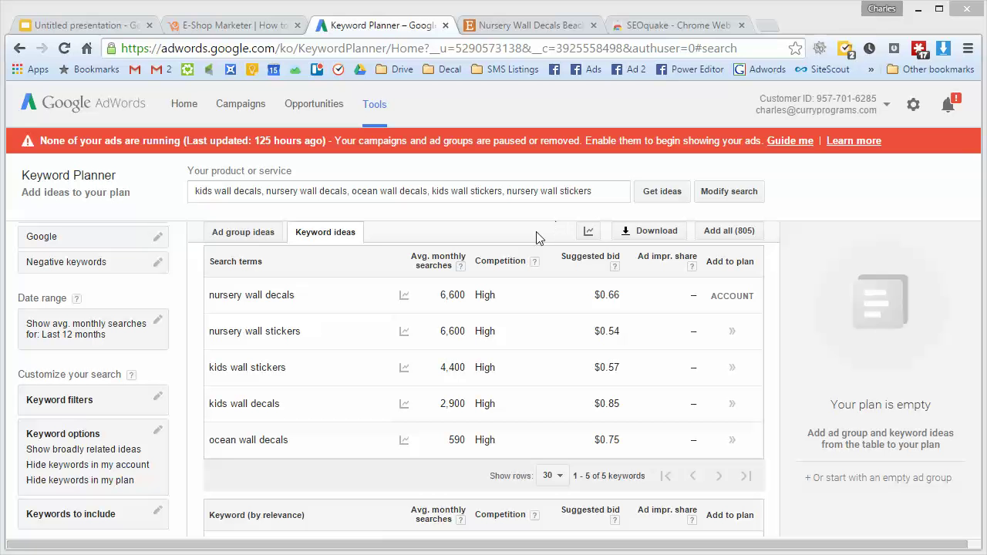
- Search Google for the term "nursery wall decals" in a separate page and find the related searches
{"action": "mouse_move", "coordinate": [445, 388]}
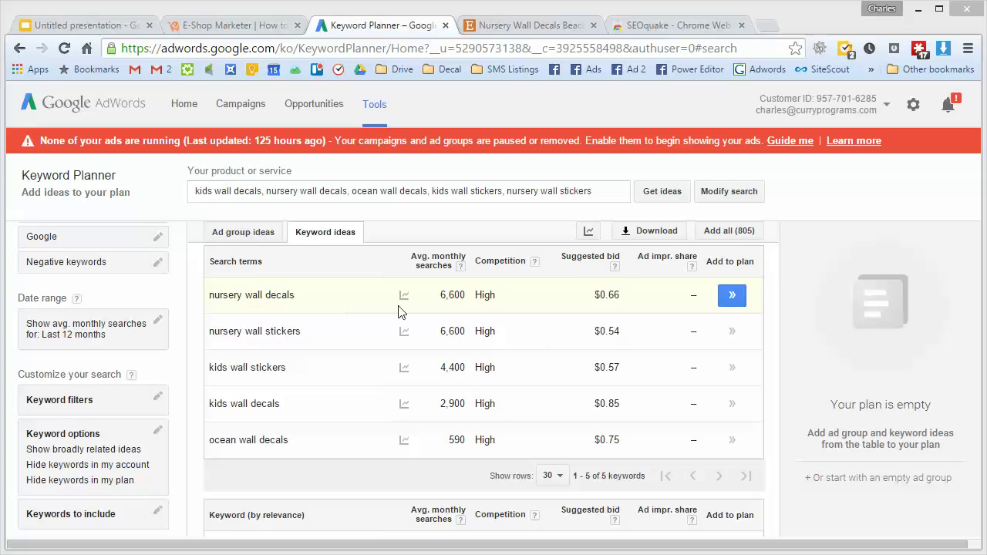
{"action": "mouse_move", "coordinate": [405, 297]}
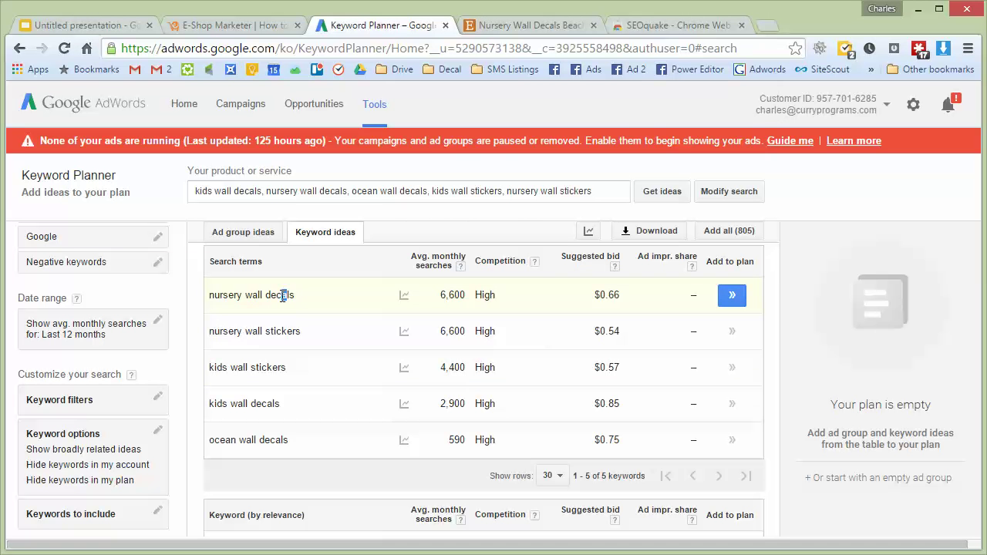
{"action": "left_click_drag", "start_coordinate": [301, 301], "coordinate": [777, 31]}
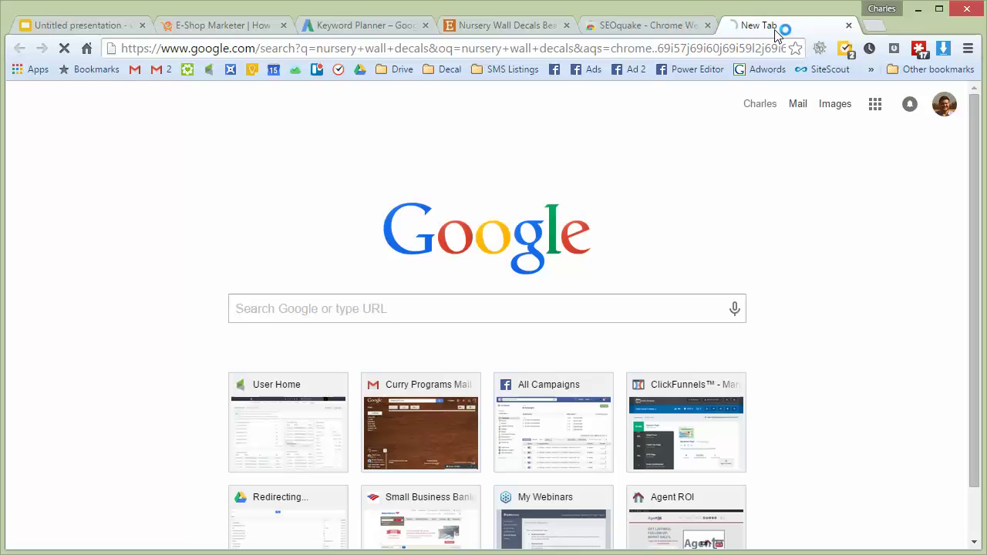
{"action": "scroll", "coordinate": [477, 293], "scroll_direction": "down", "scroll_amount": 10}
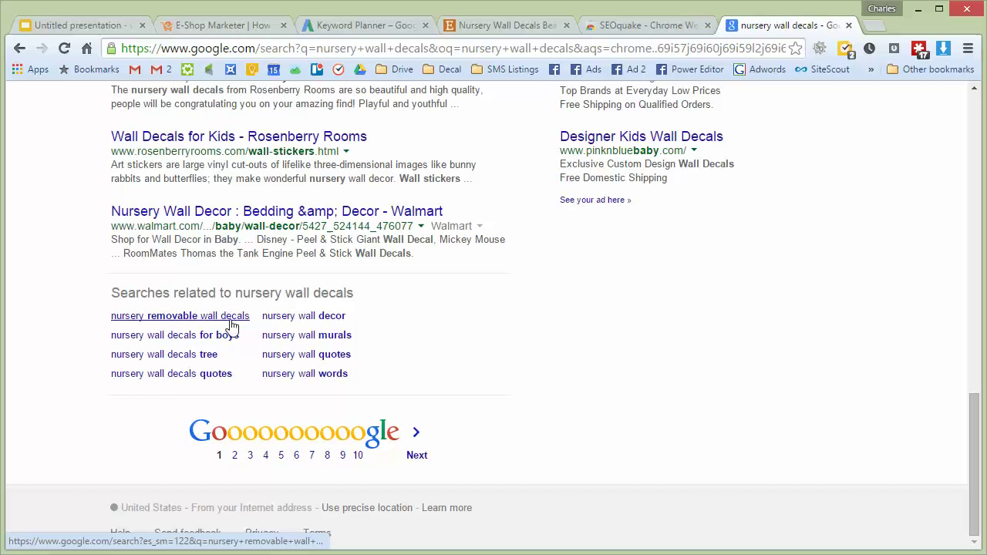
- Copy the related search "nursery removable wall decals" and add it to the end of Keyword Planner's search terms
{"action": "left_click_drag", "start_coordinate": [255, 324], "coordinate": [114, 318]}
{"action": "key", "text": "ctrl+c"}
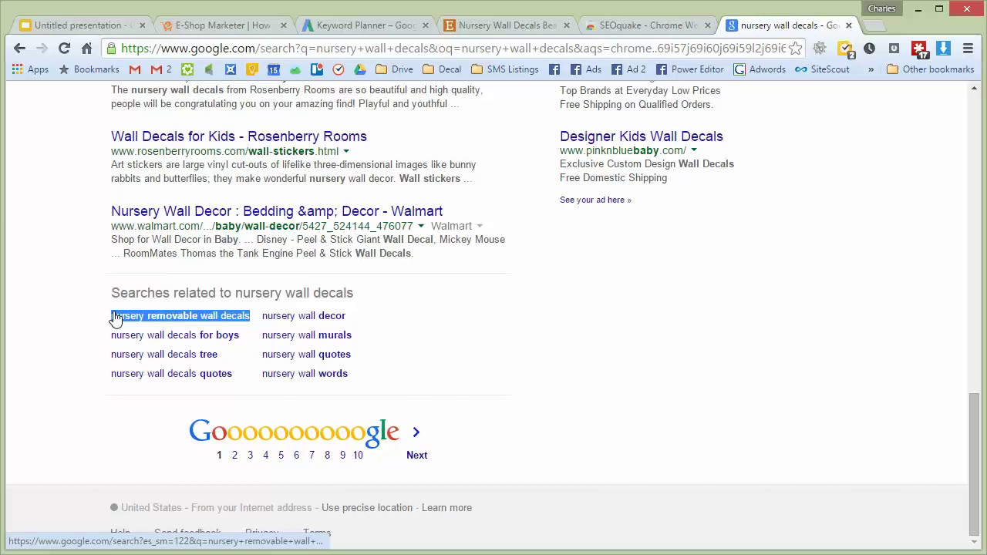
{"action": "left_click", "coordinate": [340, 24]}
{"action": "left_click", "coordinate": [598, 194]}
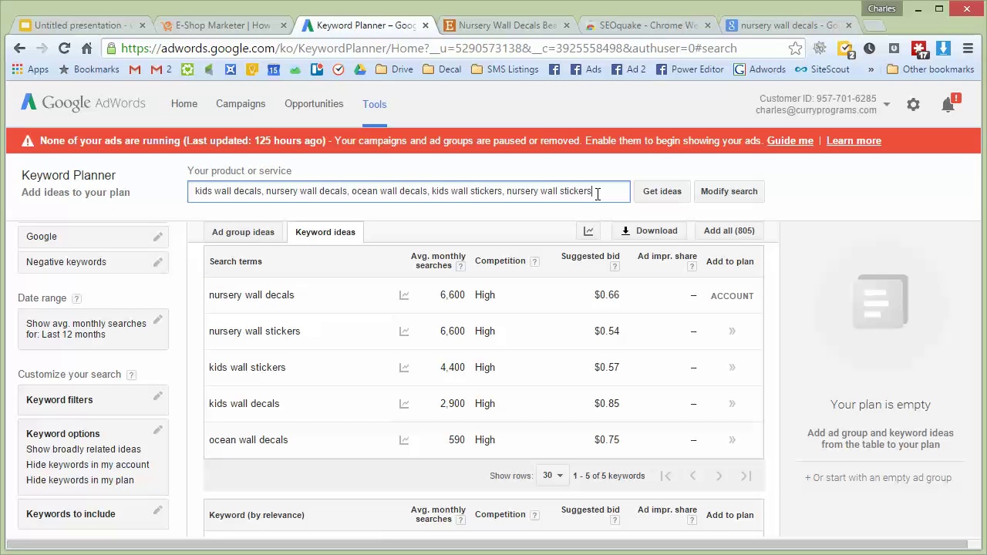
{"action": "key", "text": "ctrl+v"}
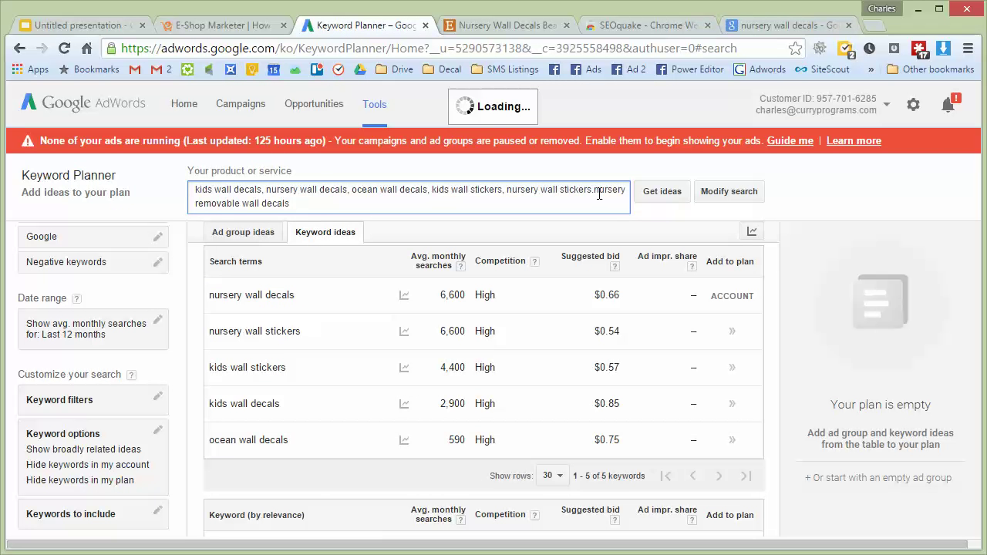
- Compare Google's related searches for nursery wall decals with Keyword Planner's ad group and individual keyword ideas
{"action": "left_click", "coordinate": [771, 24]}
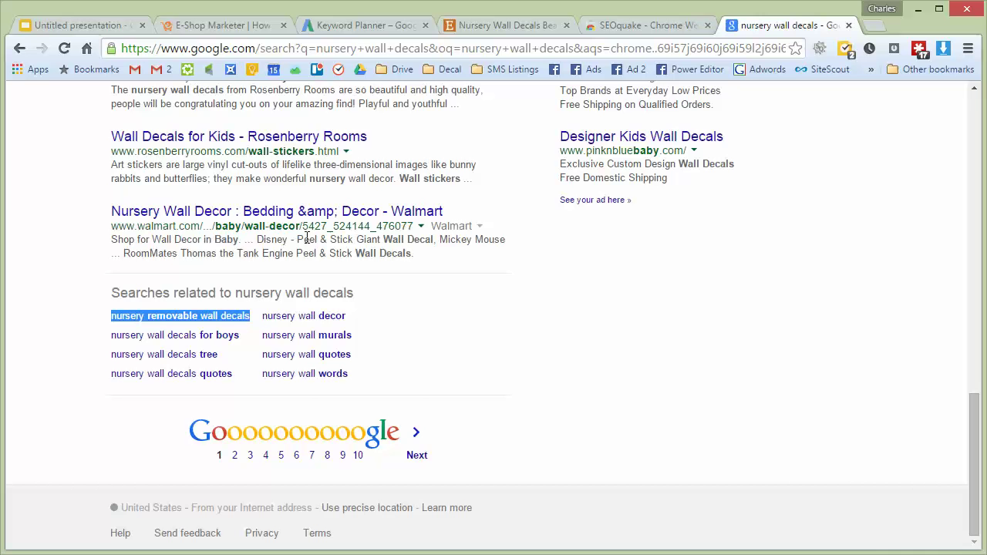
{"action": "left_click", "coordinate": [374, 28]}
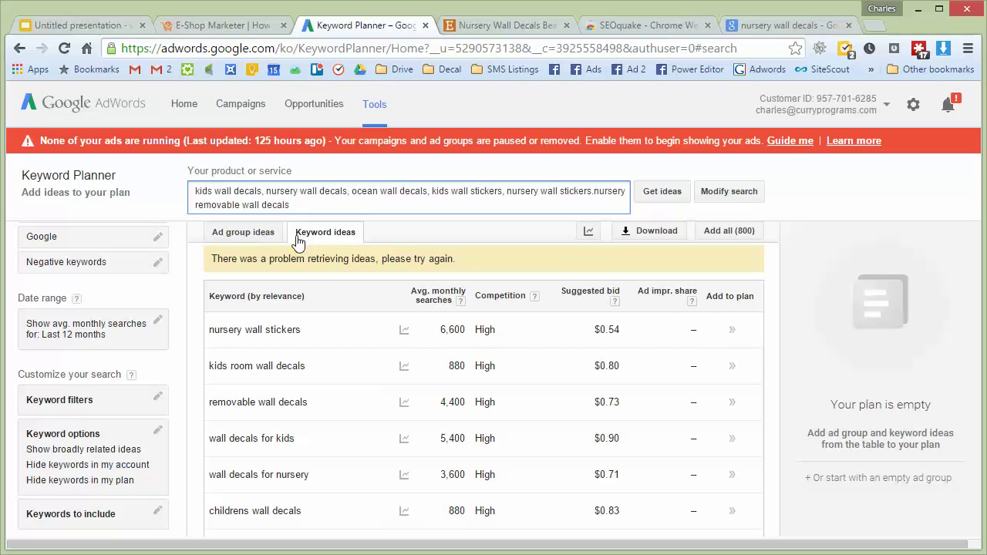
{"action": "left_click", "coordinate": [268, 241]}
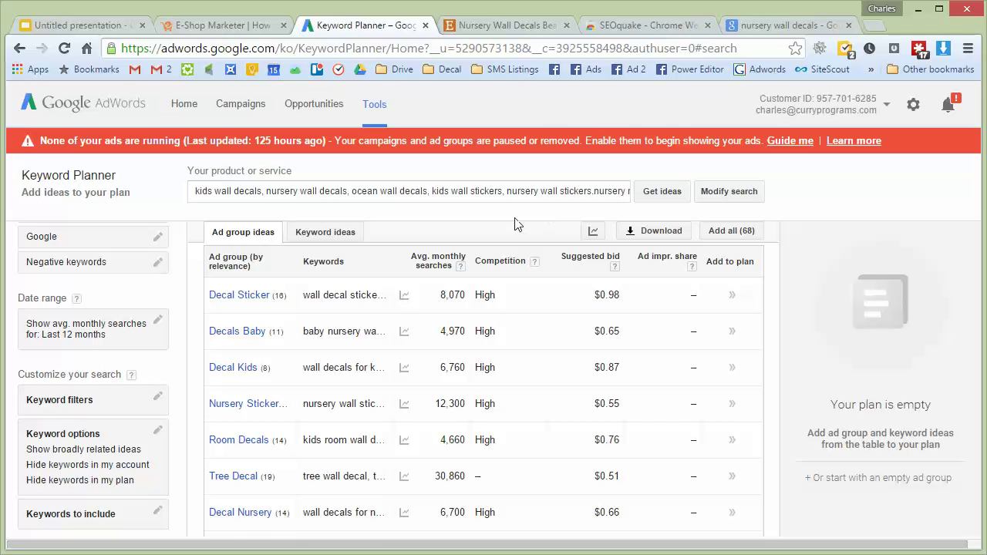
{"action": "left_click", "coordinate": [308, 243]}
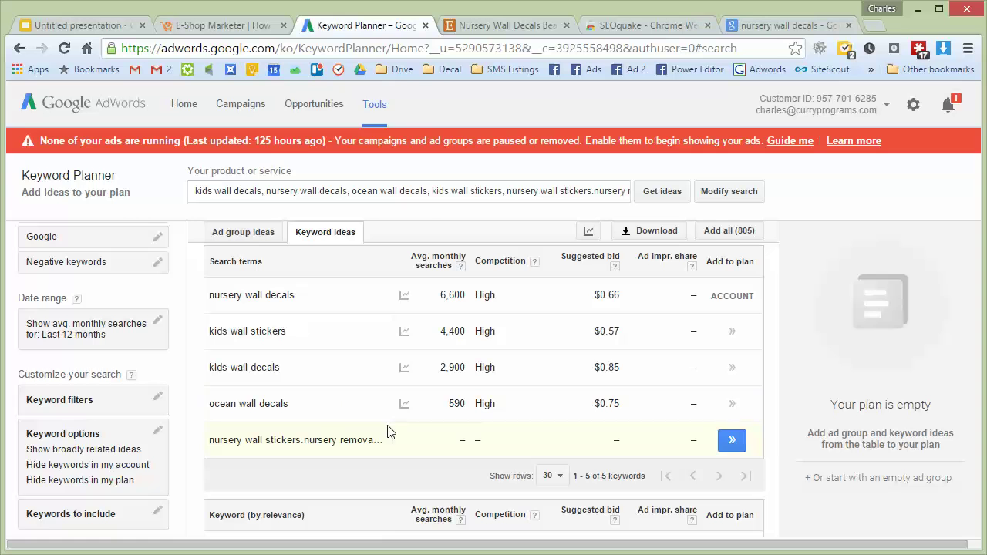
{"action": "left_click", "coordinate": [784, 24]}
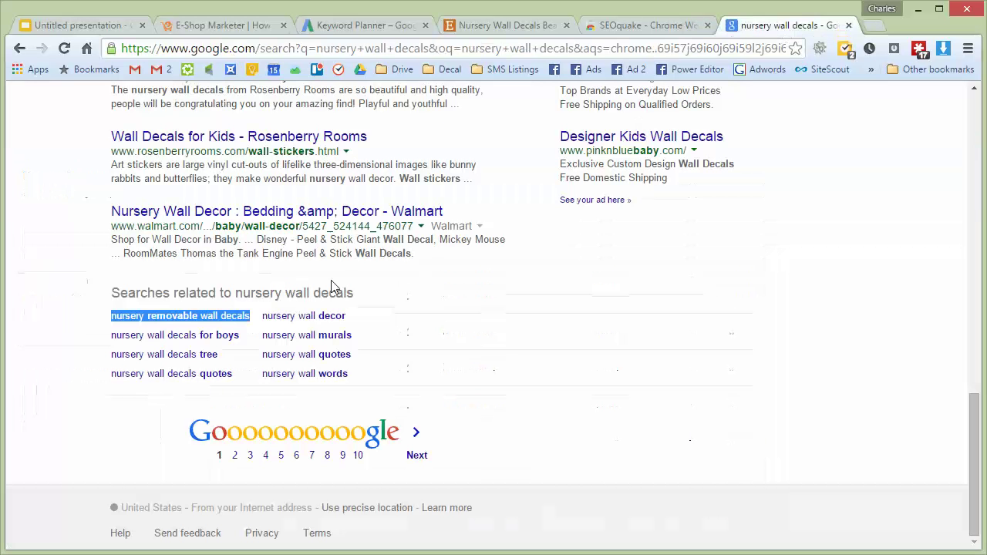
{"action": "left_click", "coordinate": [417, 28]}
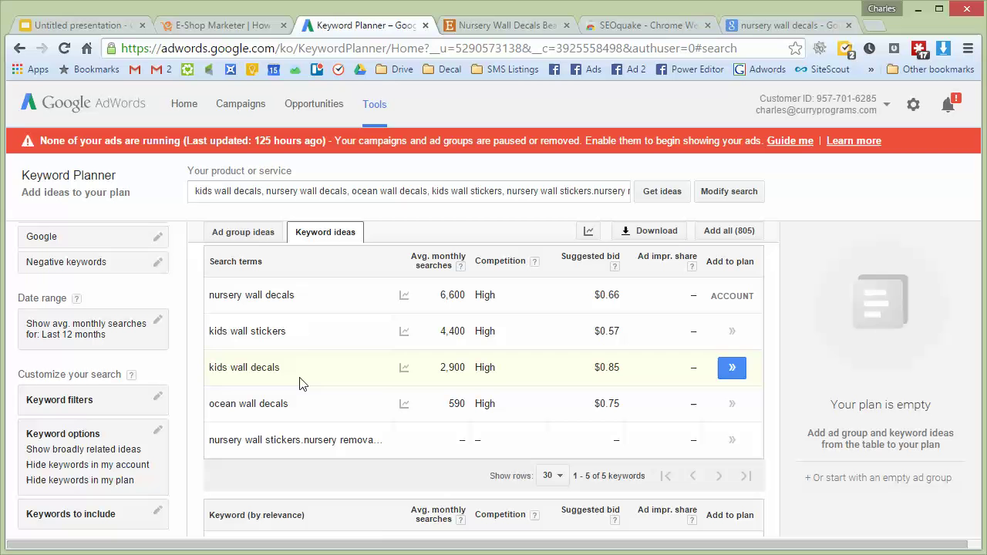
- Examine the keywords in the "Decals Baby" ad group idea and look through the other suggested ad groups
{"action": "left_click", "coordinate": [251, 239]}
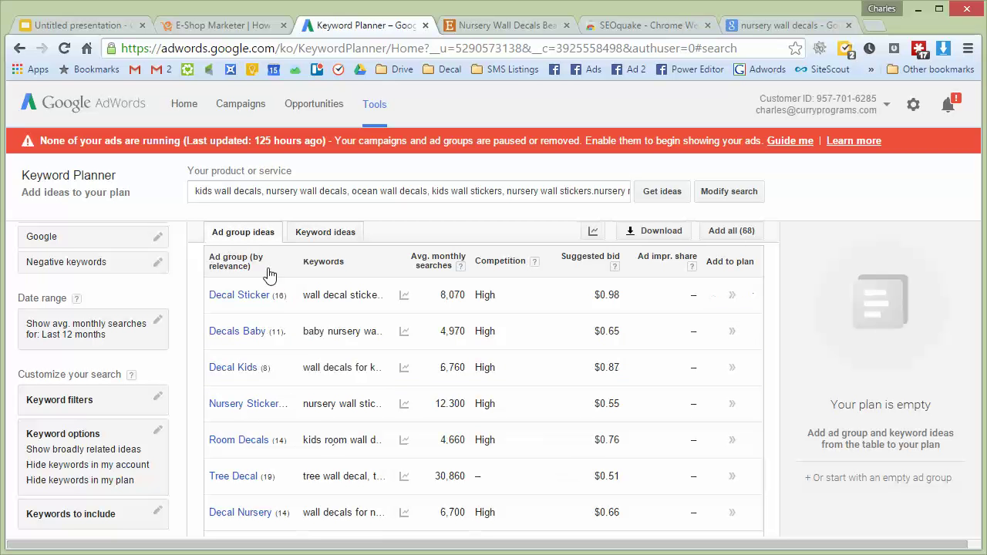
{"action": "left_click", "coordinate": [254, 332]}
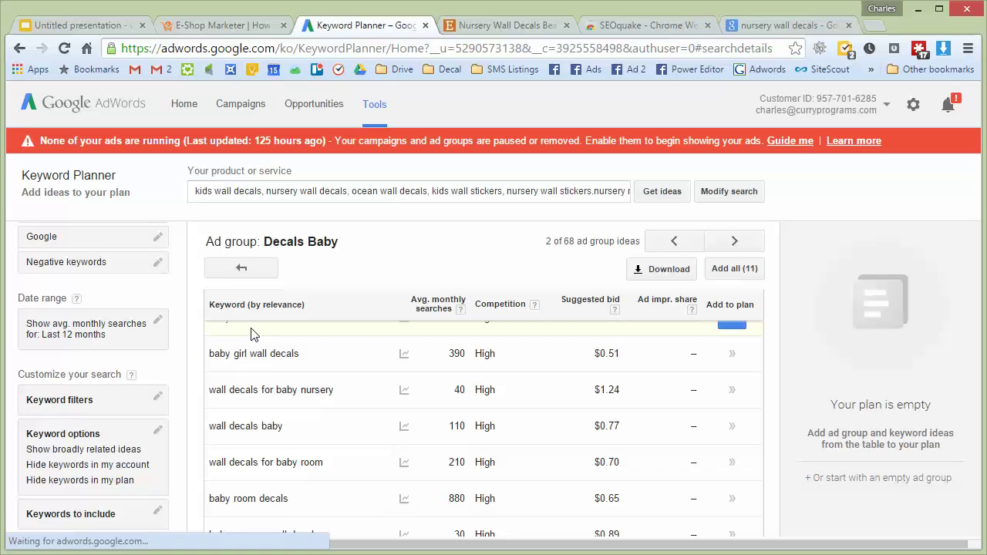
{"action": "scroll", "coordinate": [288, 392], "scroll_direction": "up", "scroll_amount": 2}
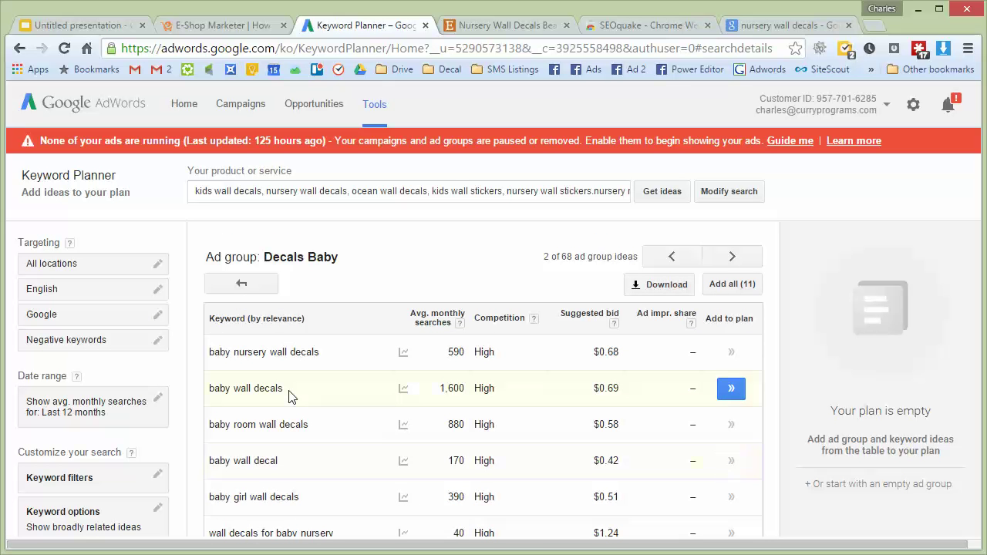
{"action": "scroll", "coordinate": [307, 417], "scroll_direction": "down", "scroll_amount": 2}
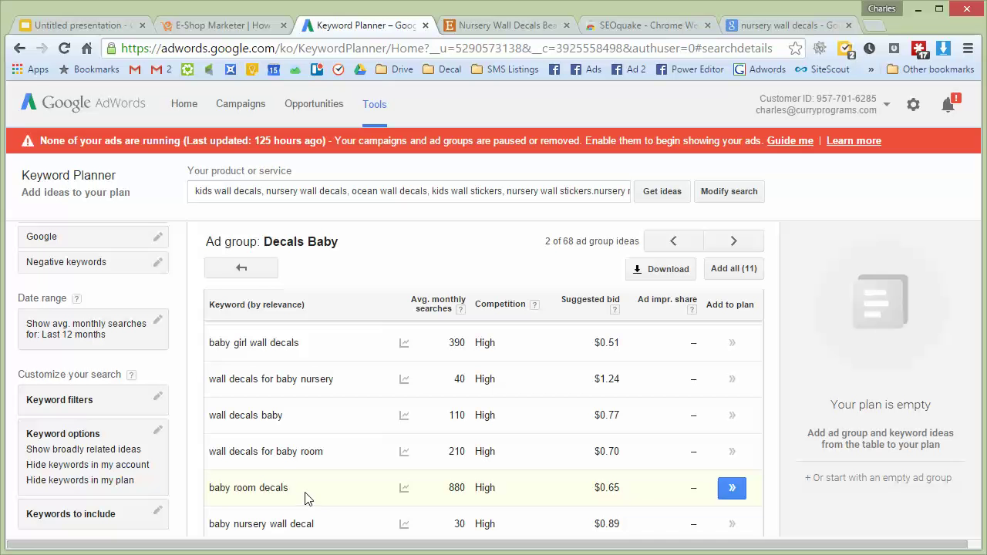
{"action": "left_click", "coordinate": [241, 268]}
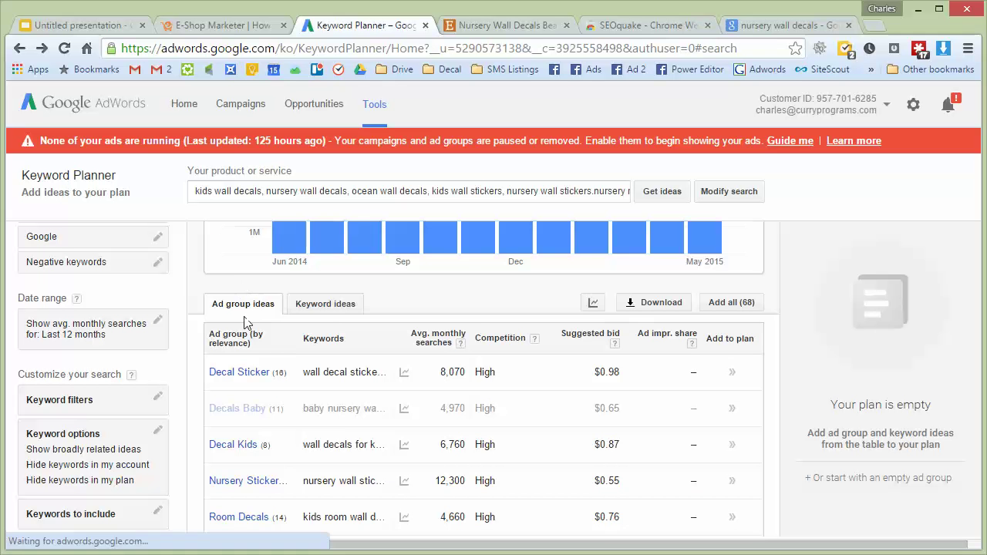
{"action": "scroll", "coordinate": [268, 404], "scroll_direction": "down", "scroll_amount": 1}
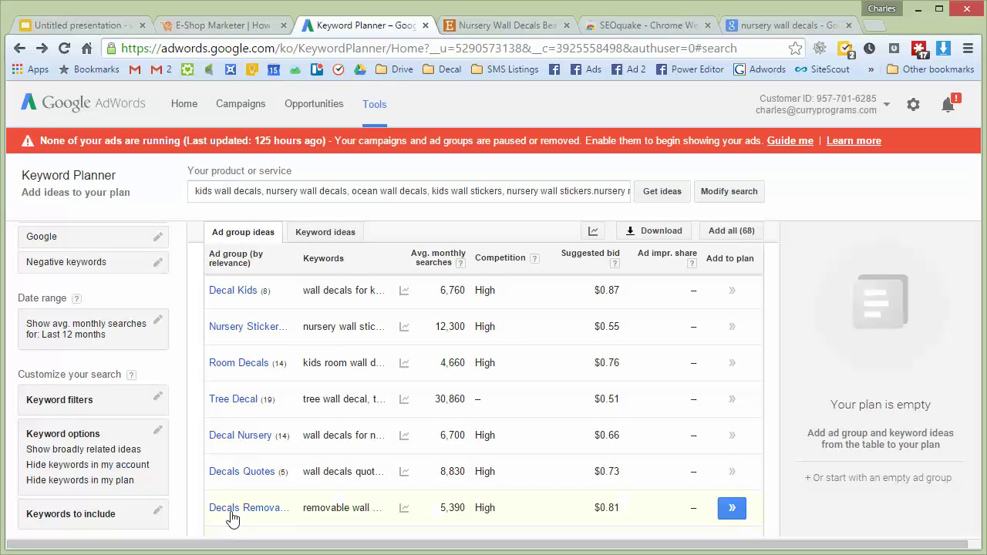
{"action": "scroll", "coordinate": [270, 382], "scroll_direction": "up", "scroll_amount": 2}
{"action": "scroll", "coordinate": [270, 378], "scroll_direction": "up", "scroll_amount": 3}
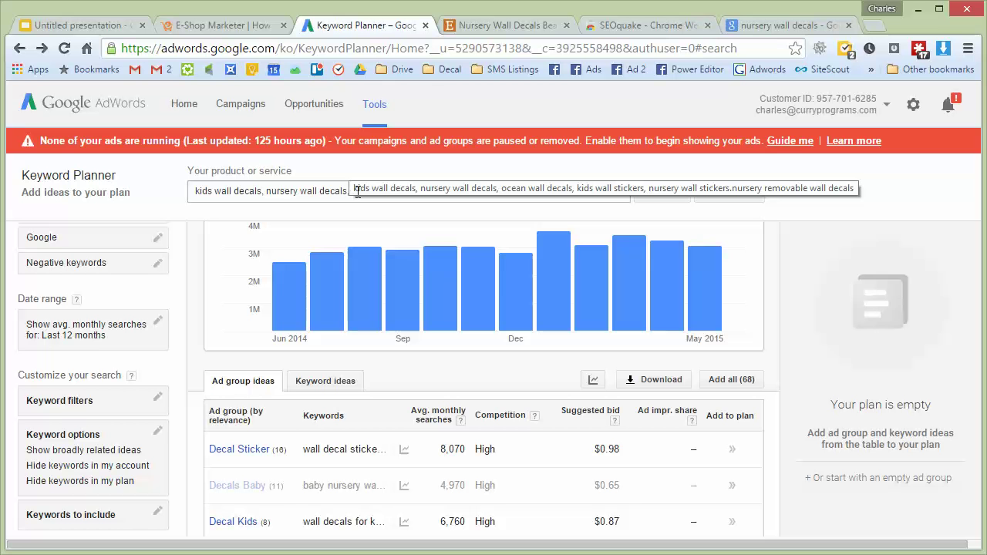
{"action": "scroll", "coordinate": [328, 339], "scroll_direction": "down", "scroll_amount": 1}
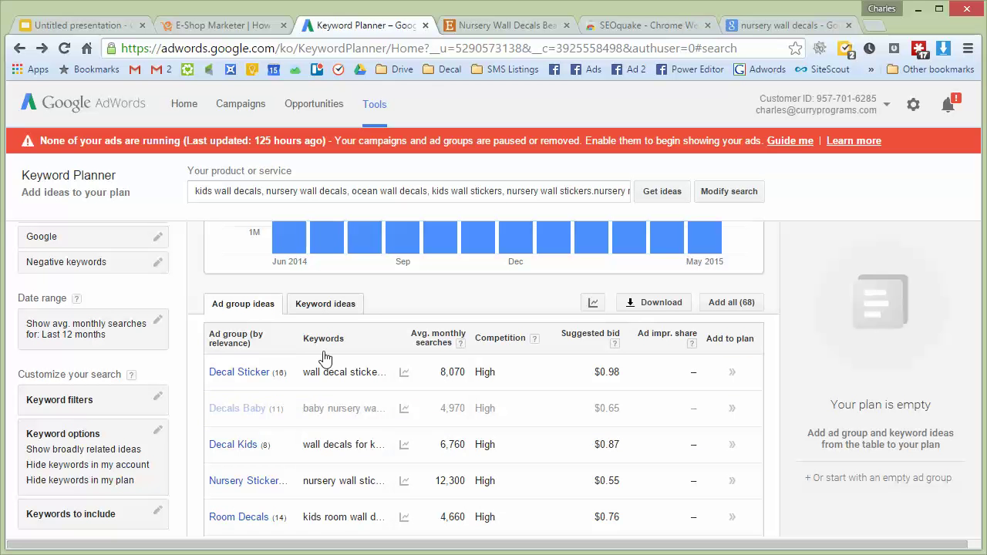
- Take the term "kids wall stickers" from Keyword Planner's keyword ideas and search Google for it in a separate page
{"action": "left_click", "coordinate": [325, 304]}
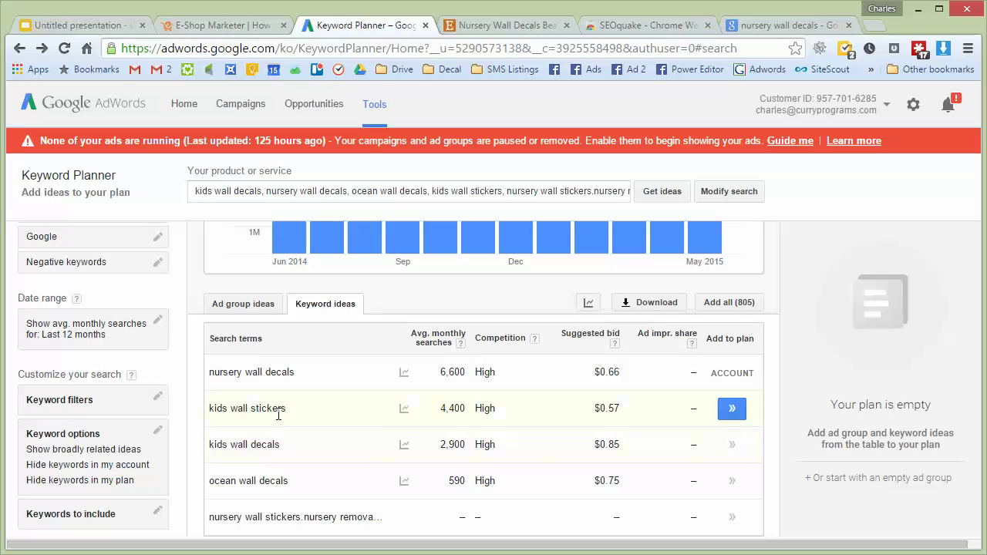
{"action": "left_click_drag", "start_coordinate": [286, 408], "coordinate": [212, 406]}
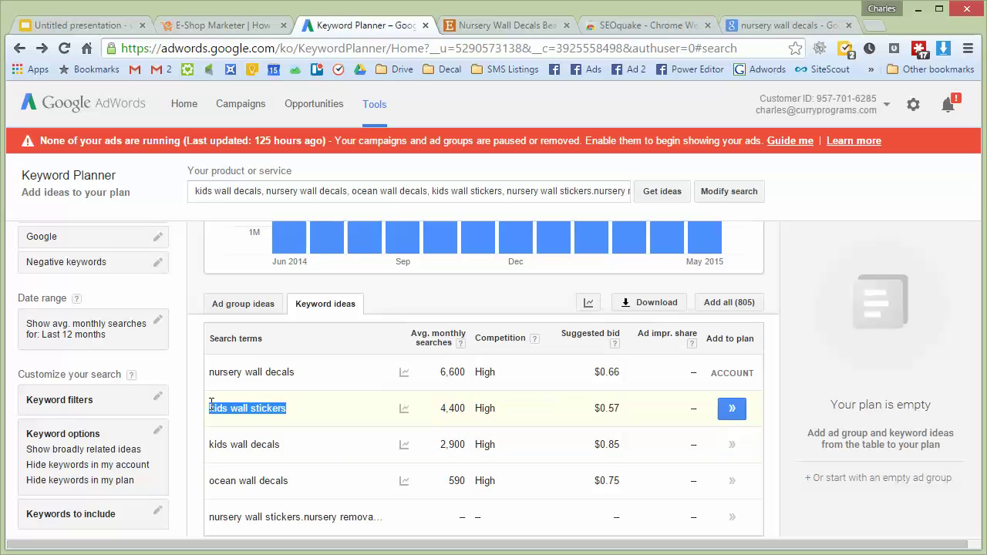
{"action": "left_click", "coordinate": [874, 26]}
{"action": "type", "text": "kids wall stickers"}
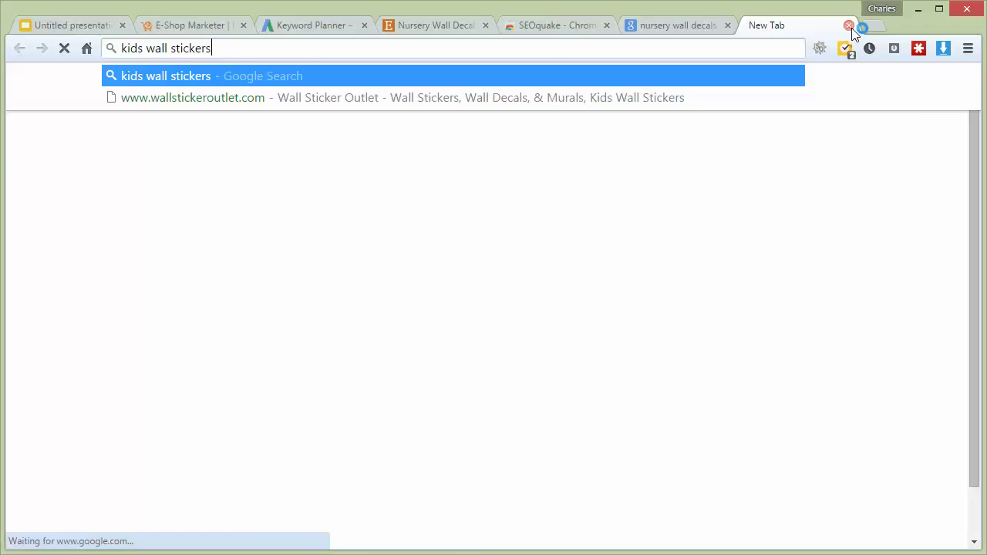
{"action": "key", "text": "Return"}
- Take "kids wall decals" from Keyword Planner, search Google for it in another page and find the related searches
{"action": "left_click", "coordinate": [323, 26]}
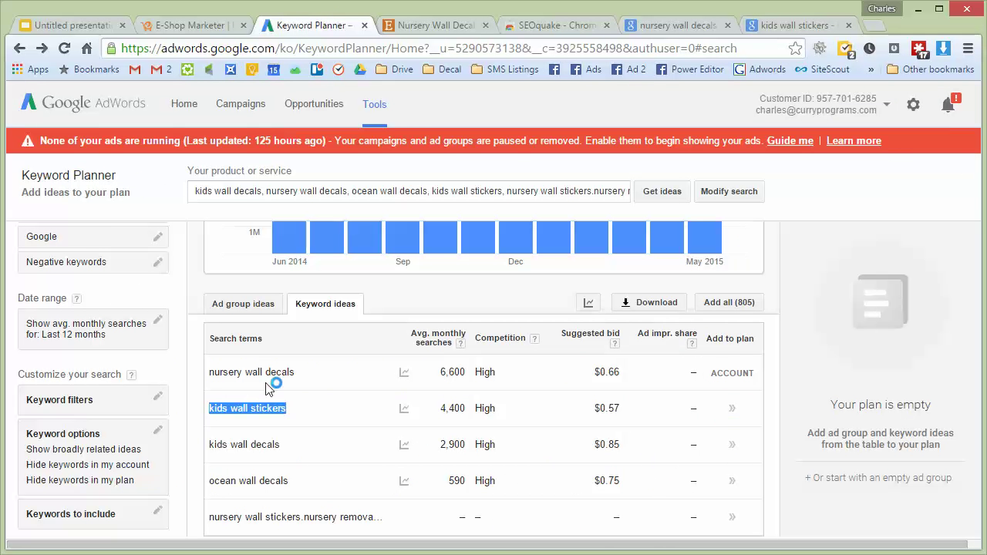
{"action": "left_click_drag", "start_coordinate": [291, 443], "coordinate": [217, 444]}
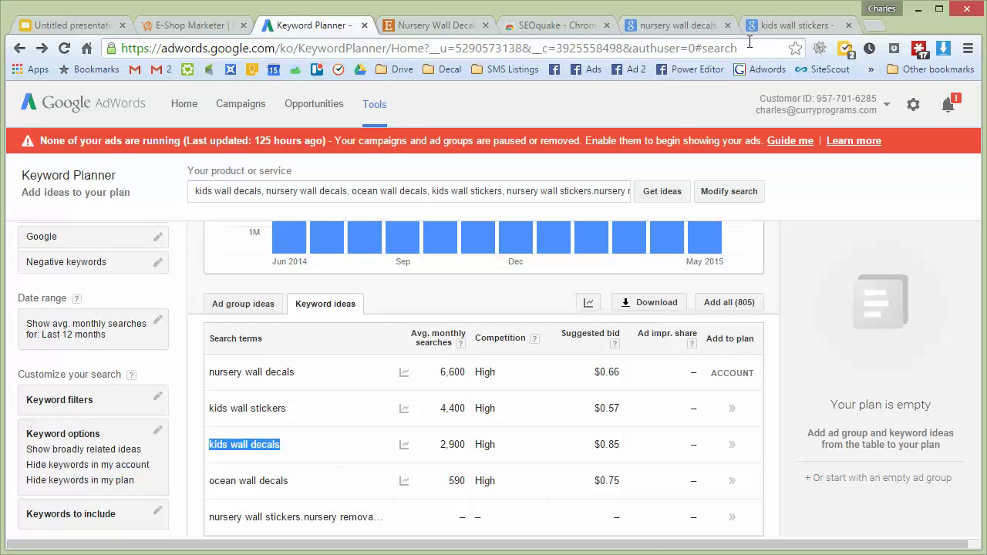
{"action": "left_click", "coordinate": [798, 26]}
{"action": "left_click", "coordinate": [876, 24]}
{"action": "type", "text": "kids wall decals"}
{"action": "key", "text": "Return"}
{"action": "scroll", "coordinate": [633, 279], "scroll_direction": "down", "scroll_amount": 15}
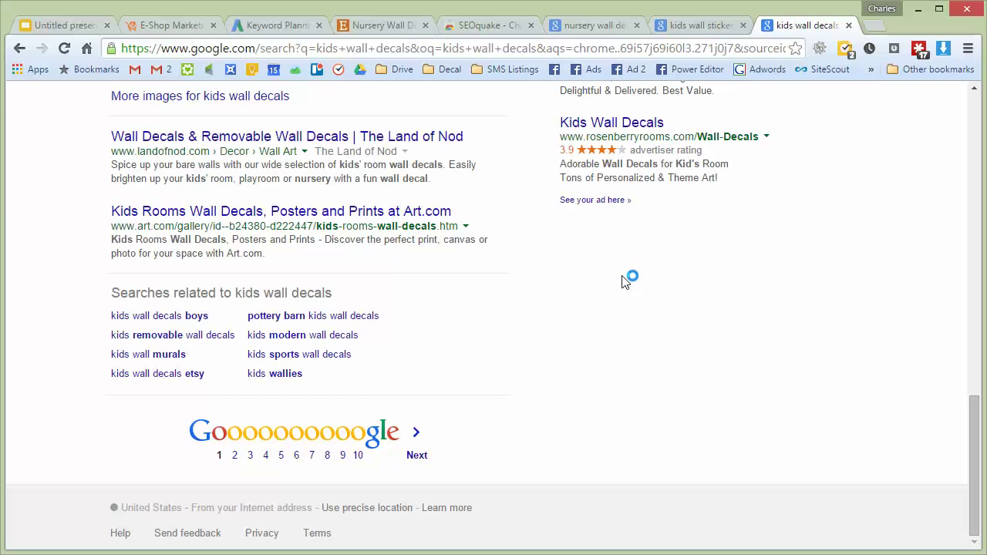
- Open the related search "kids wall decals boys" in its own page and look through its results
{"action": "middle_click", "coordinate": [193, 323]}
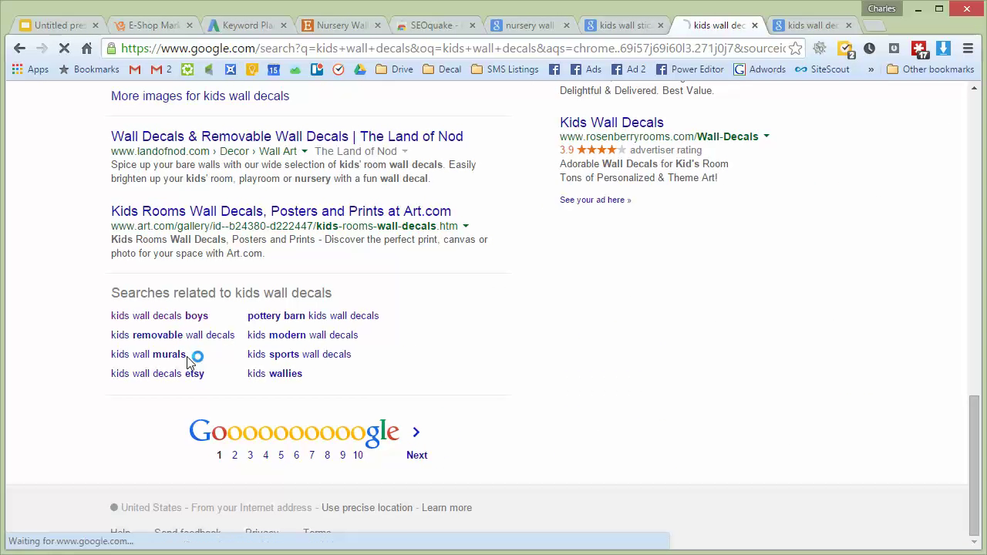
{"action": "scroll", "coordinate": [260, 368], "scroll_direction": "up", "scroll_amount": 15}
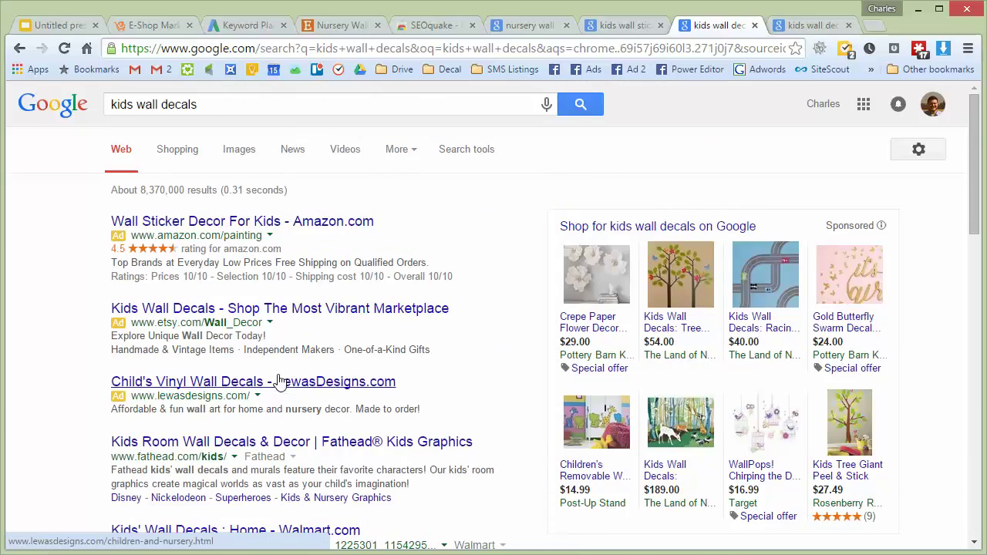
{"action": "scroll", "coordinate": [224, 294], "scroll_direction": "down", "scroll_amount": 2}
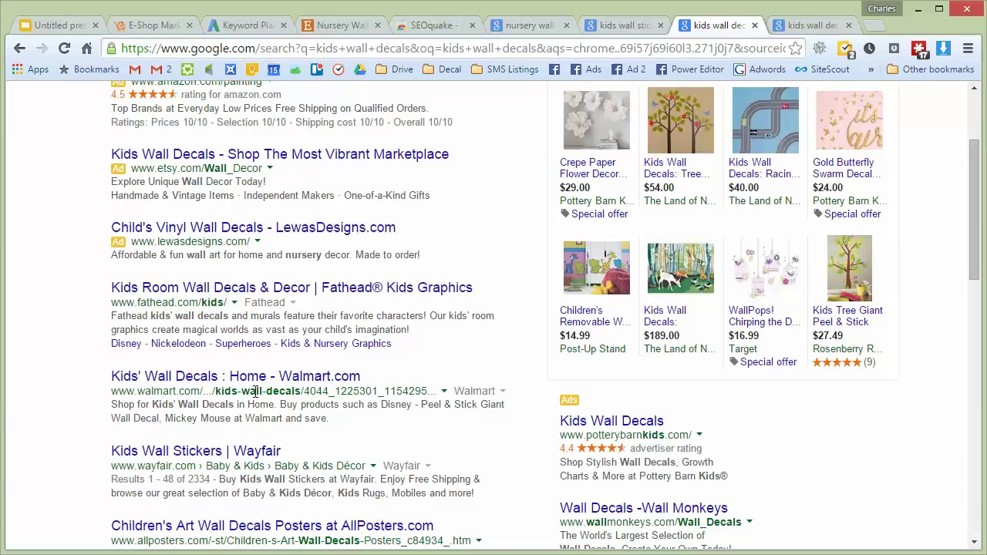
{"action": "left_click", "coordinate": [810, 25]}
{"action": "scroll", "coordinate": [469, 135], "scroll_direction": "down", "scroll_amount": 6}
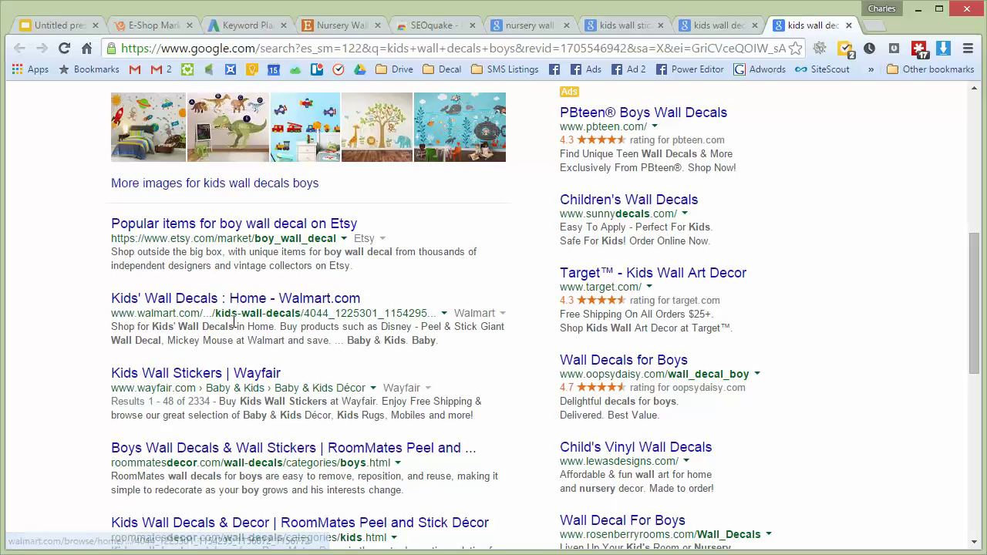
- Compare the Google results for "kids wall stickers" and "kids wall decals" to see which pages and ads rank
{"action": "left_click", "coordinate": [707, 23]}
{"action": "left_click", "coordinate": [621, 25]}
{"action": "scroll", "coordinate": [465, 247], "scroll_direction": "down", "scroll_amount": 3}
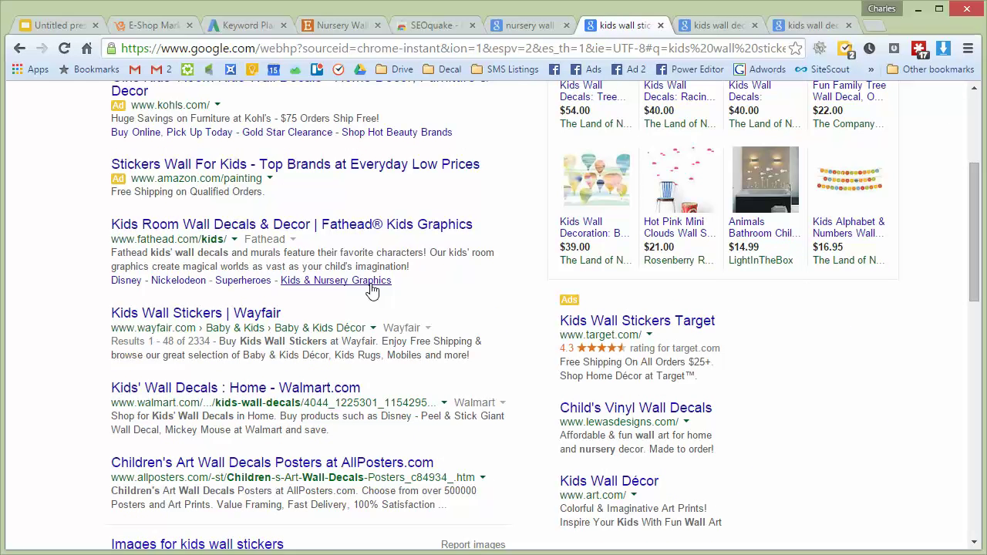
{"action": "scroll", "coordinate": [544, 242], "scroll_direction": "up", "scroll_amount": 3}
{"action": "scroll", "coordinate": [536, 241], "scroll_direction": "down", "scroll_amount": 3}
{"action": "scroll", "coordinate": [537, 242], "scroll_direction": "down", "scroll_amount": 2}
{"action": "scroll", "coordinate": [309, 240], "scroll_direction": "up", "scroll_amount": 3}
{"action": "scroll", "coordinate": [210, 324], "scroll_direction": "down", "scroll_amount": 1}
{"action": "left_click", "coordinate": [717, 27]}
{"action": "scroll", "coordinate": [351, 154], "scroll_direction": "up", "scroll_amount": 3}
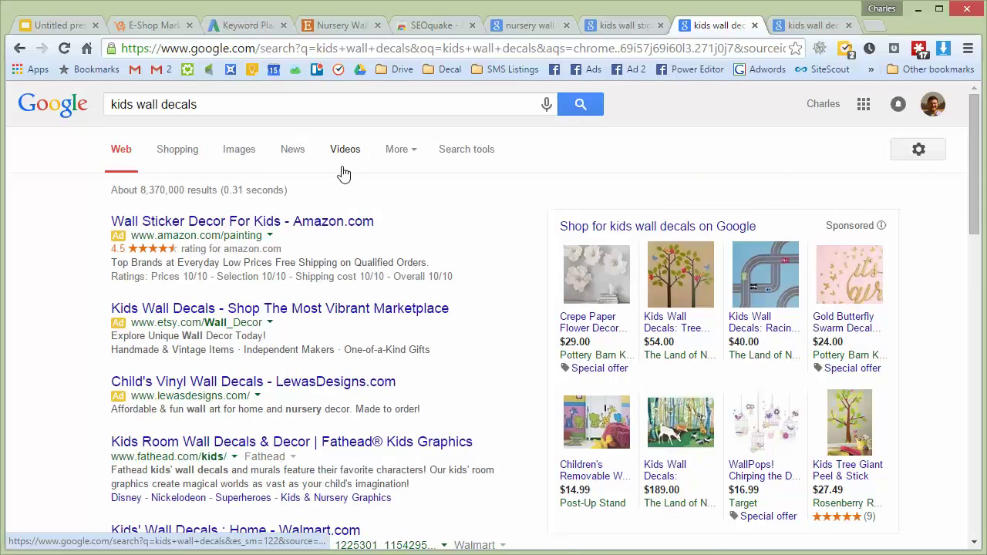
{"action": "scroll", "coordinate": [345, 178], "scroll_direction": "down", "scroll_amount": 3}
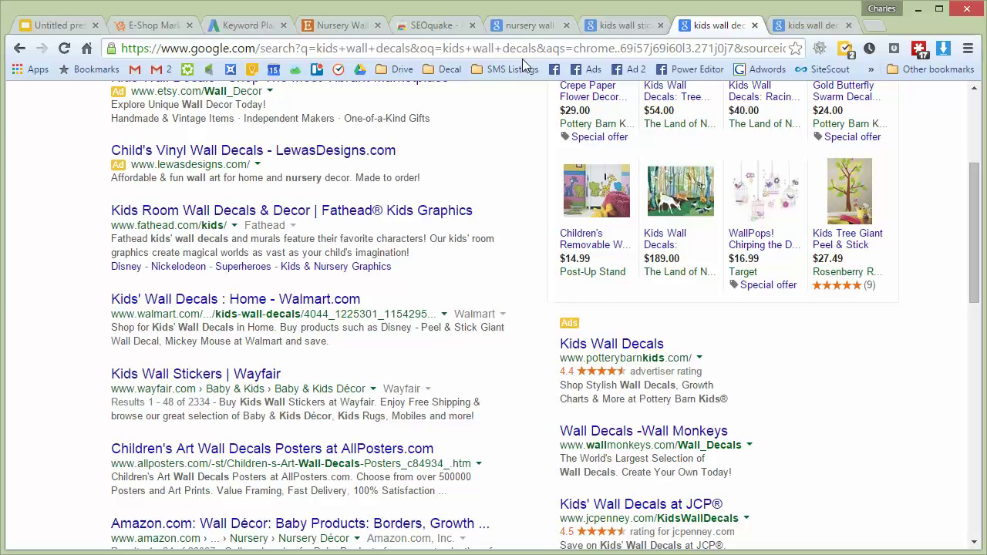
- Revisit the Etsy shop page and Keyword Planner's search terms, and return to the SEO checklist slide
{"action": "left_click", "coordinate": [331, 26]}
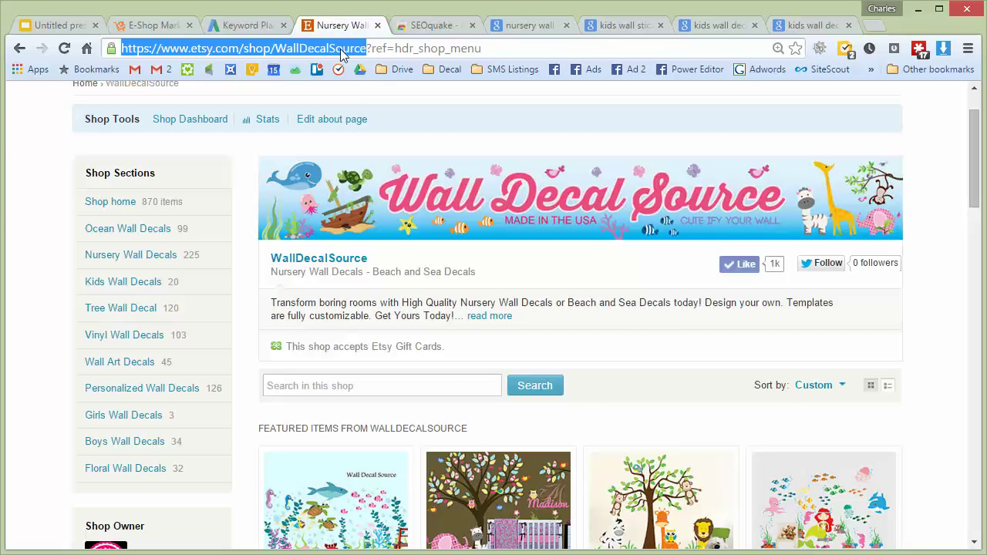
{"action": "left_click", "coordinate": [251, 26]}
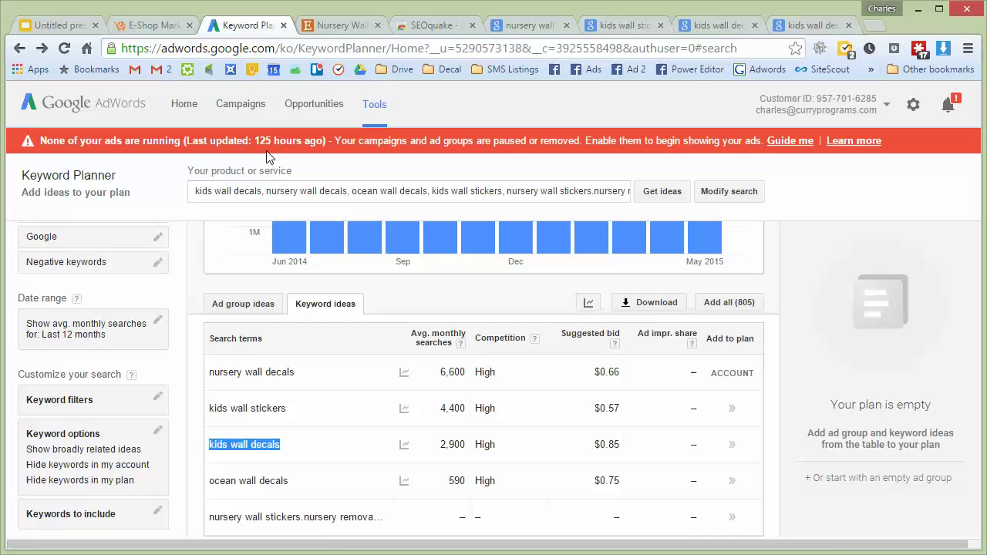
{"action": "left_click", "coordinate": [157, 28]}
{"action": "left_click", "coordinate": [62, 25]}
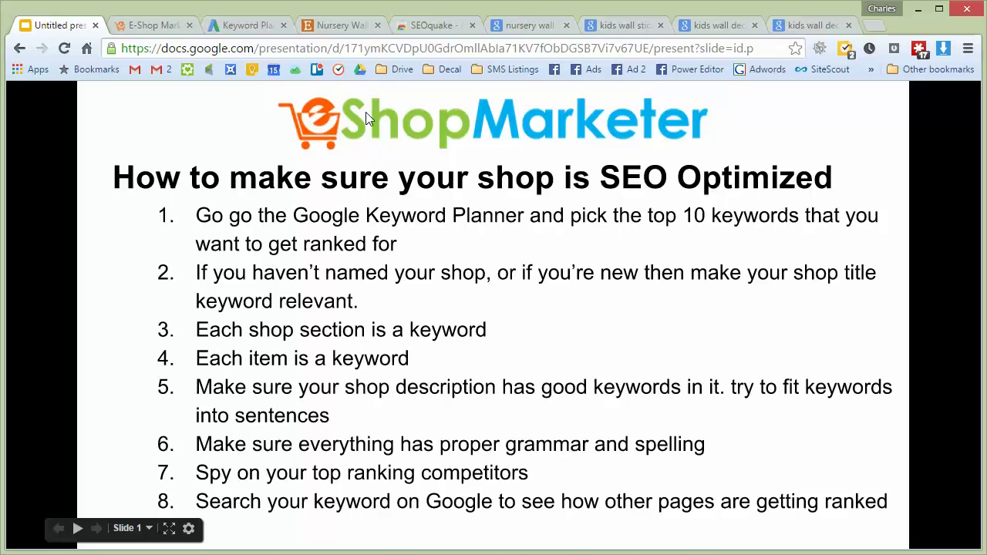
- Look through the WallDecalSource Etsy shop's description, sections and item listings, and switch to the eShopMarketer website
{"action": "left_click", "coordinate": [316, 27]}
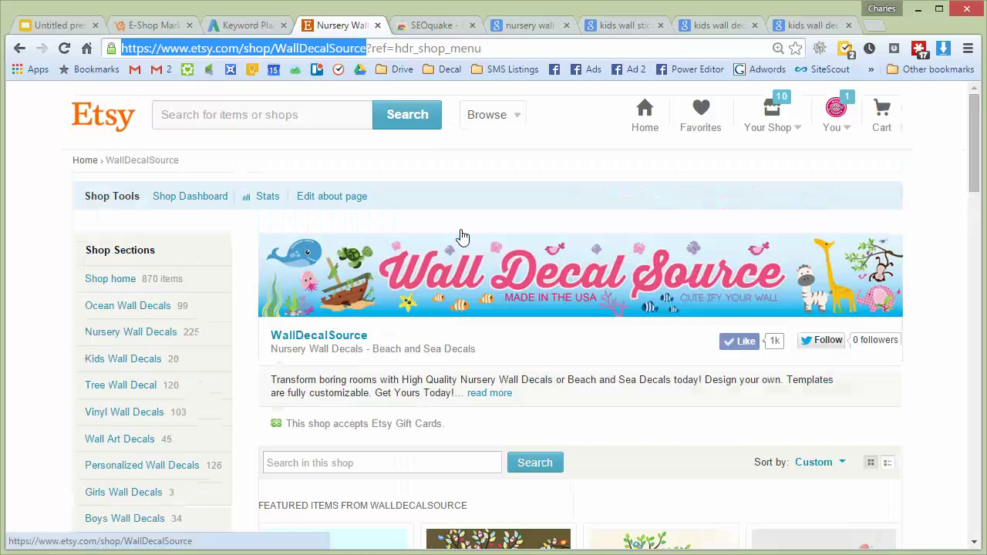
{"action": "left_click", "coordinate": [306, 48]}
{"action": "scroll", "coordinate": [492, 172], "scroll_direction": "down", "scroll_amount": 9}
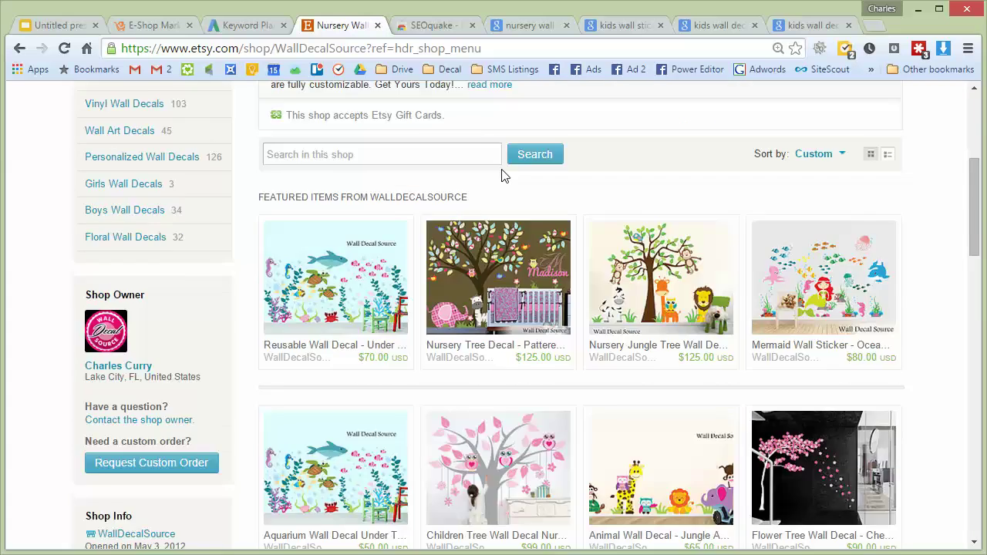
{"action": "scroll", "coordinate": [507, 178], "scroll_direction": "down", "scroll_amount": 2}
{"action": "scroll", "coordinate": [511, 174], "scroll_direction": "down", "scroll_amount": 8}
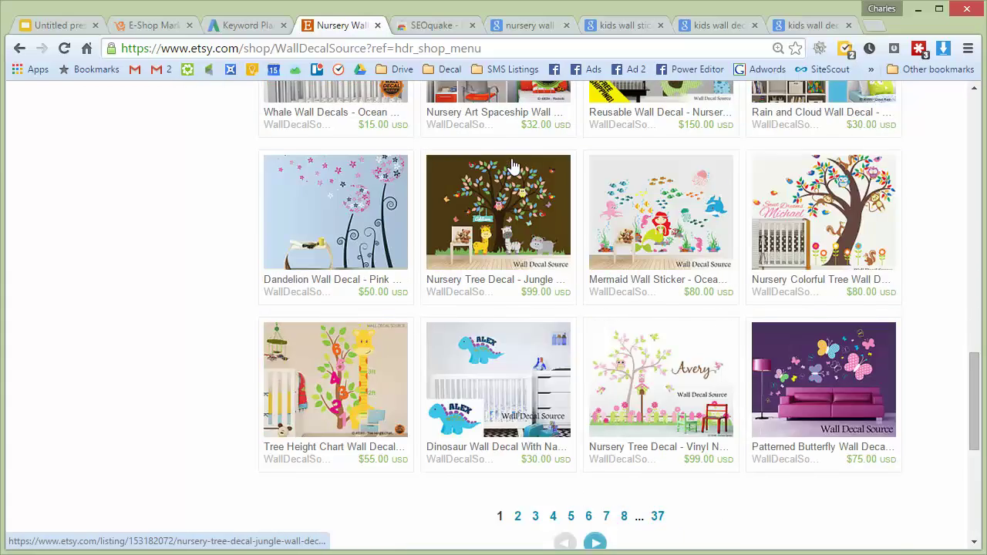
{"action": "scroll", "coordinate": [518, 171], "scroll_direction": "up", "scroll_amount": 20}
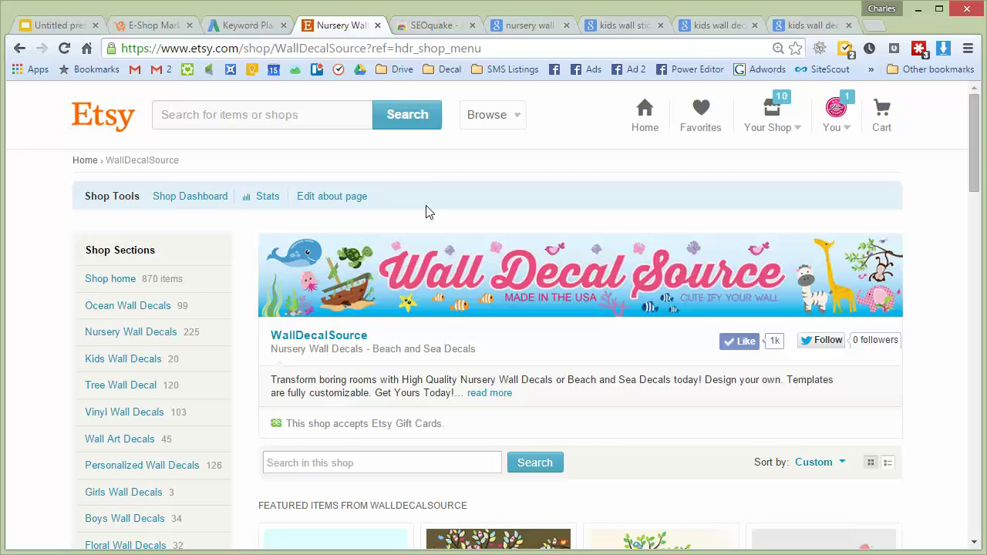
{"action": "left_click", "coordinate": [129, 29]}
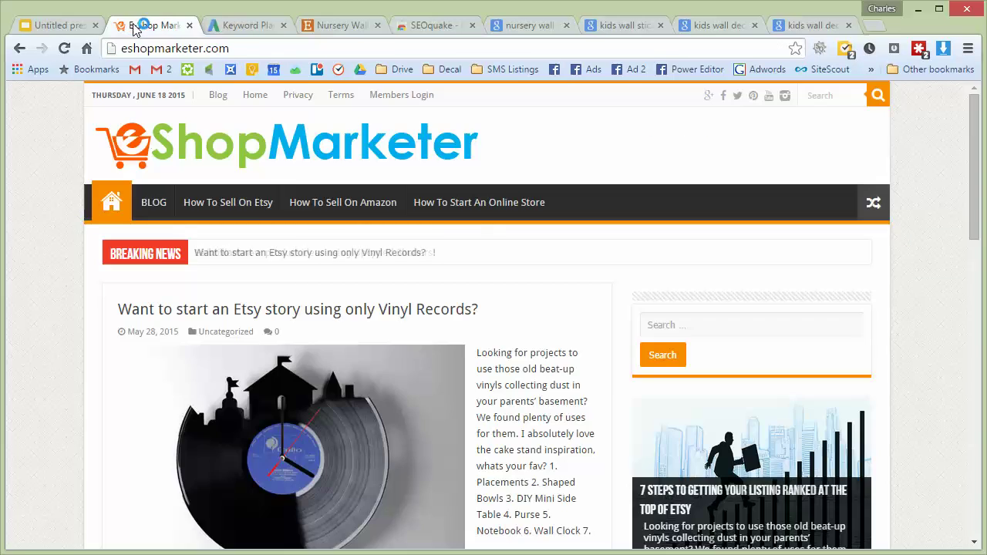
- Check the SEO checklist slide, and look over the WallDecalSource Etsy shop's sections and featured items
{"action": "left_click", "coordinate": [62, 25]}
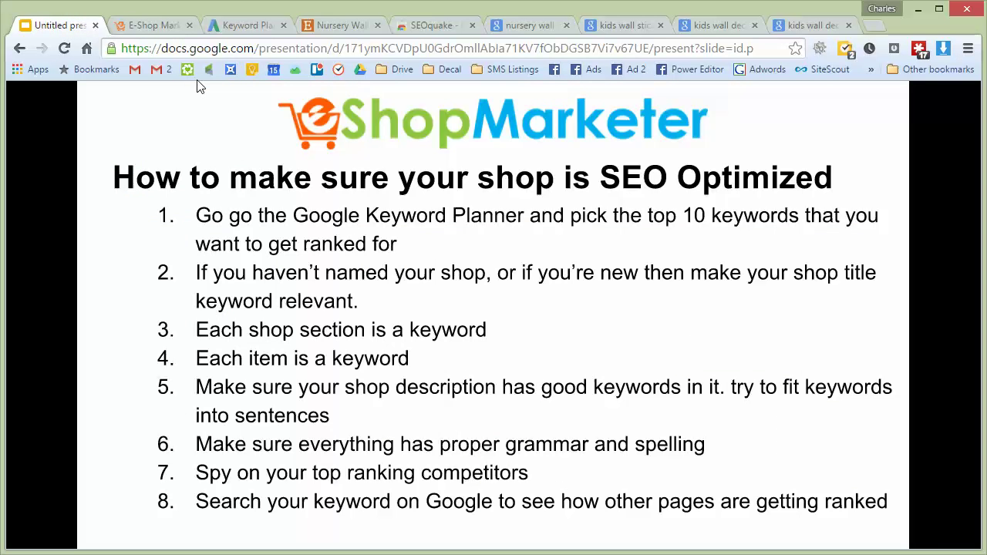
{"action": "left_click", "coordinate": [345, 28]}
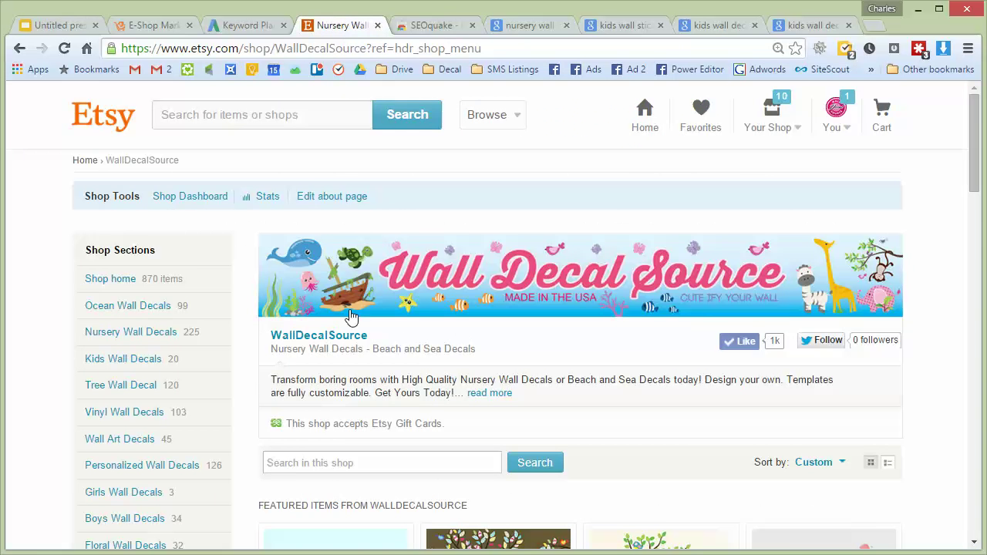
{"action": "scroll", "coordinate": [371, 266], "scroll_direction": "down", "scroll_amount": 6}
{"action": "scroll", "coordinate": [379, 210], "scroll_direction": "up", "scroll_amount": 5}
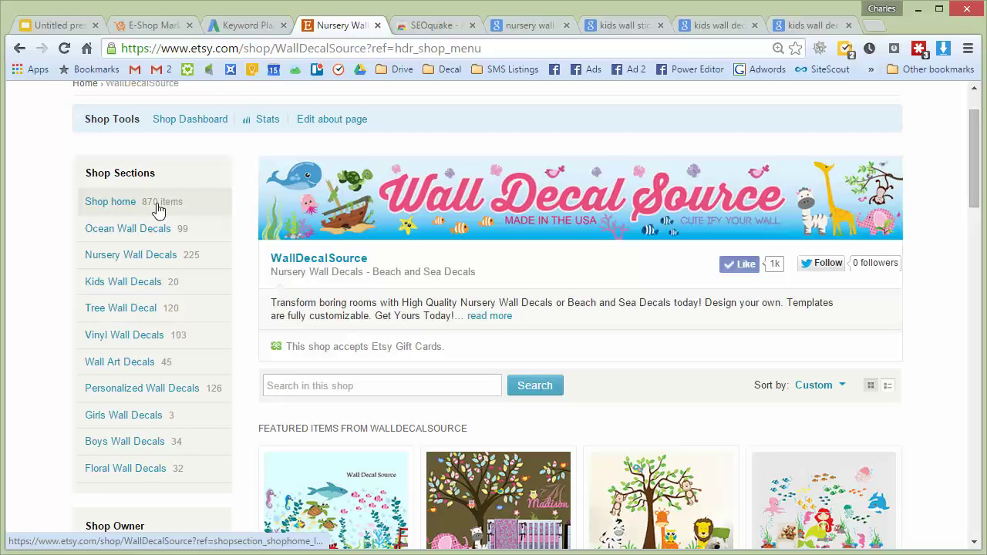
- Enable the SEOquake browser extension while on the WallDecalSource Etsy shop page
{"action": "right_click", "coordinate": [820, 49]}
{"action": "left_click", "coordinate": [820, 56]}
{"action": "left_click", "coordinate": [820, 55]}
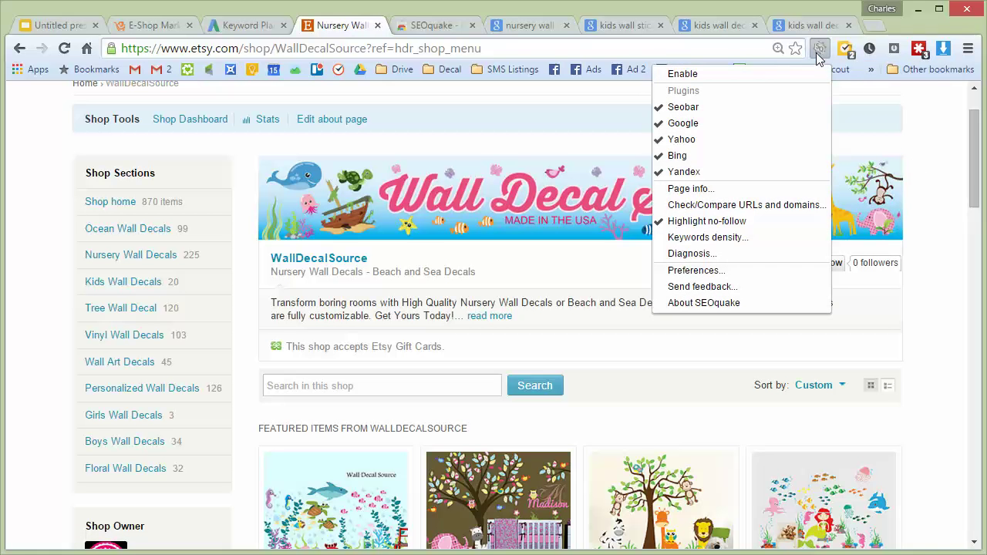
{"action": "left_click", "coordinate": [698, 71]}
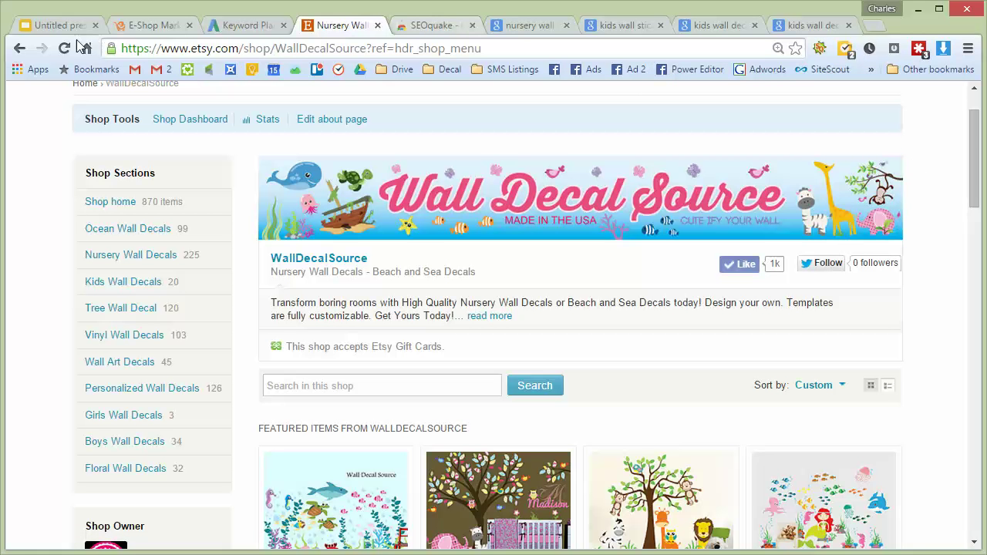
- View SEOquake's Chrome Web Store page, and generate SEOquake's page info report for the WallDecalSource Etsy shop
{"action": "left_click", "coordinate": [434, 25]}
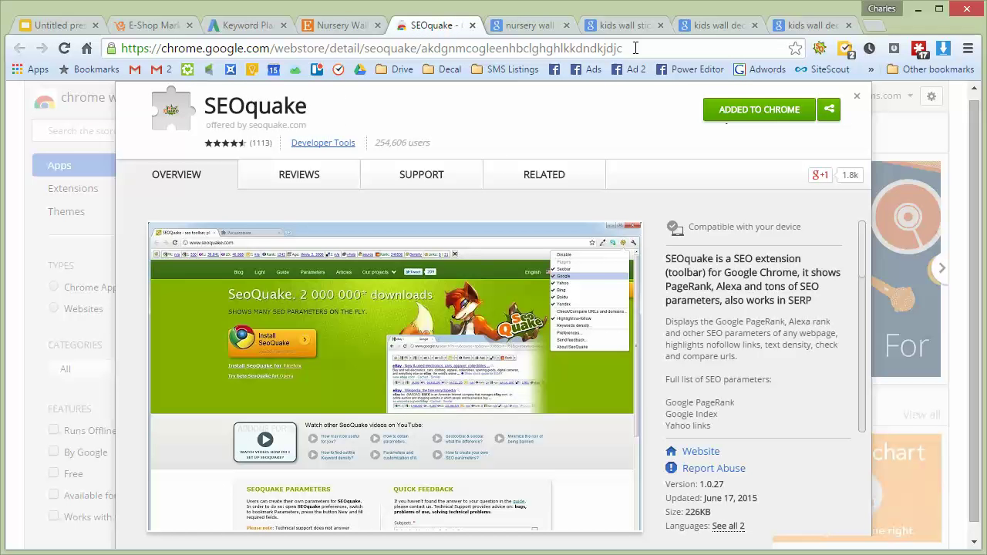
{"action": "left_click", "coordinate": [323, 26]}
{"action": "scroll", "coordinate": [302, 101], "scroll_direction": "up", "scroll_amount": 1}
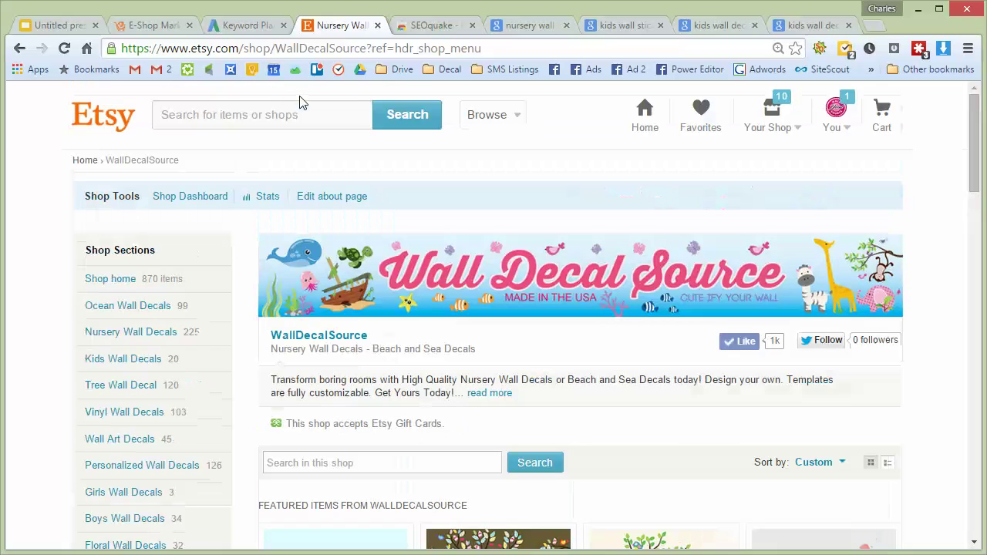
{"action": "right_click", "coordinate": [571, 156]}
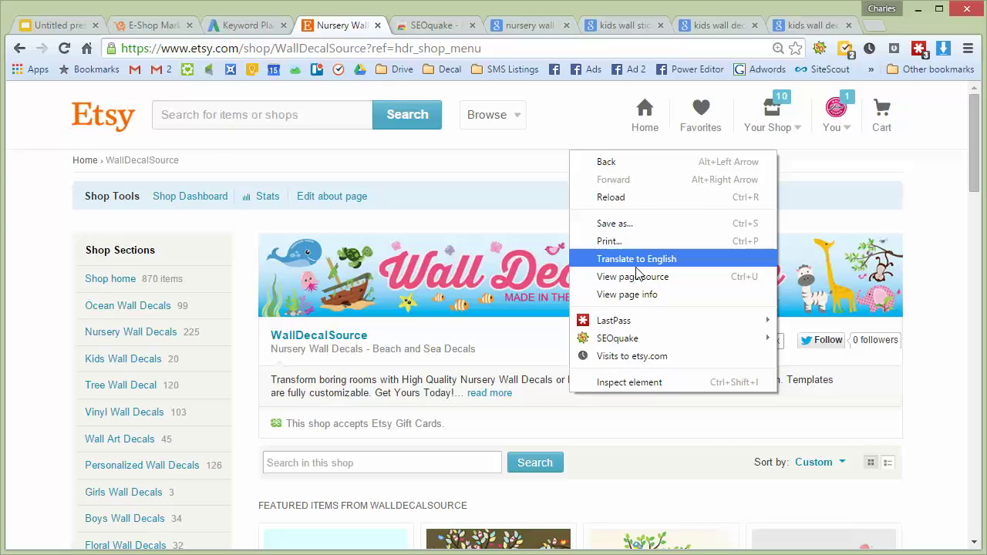
{"action": "mouse_move", "coordinate": [625, 341]}
{"action": "left_click", "coordinate": [827, 268]}
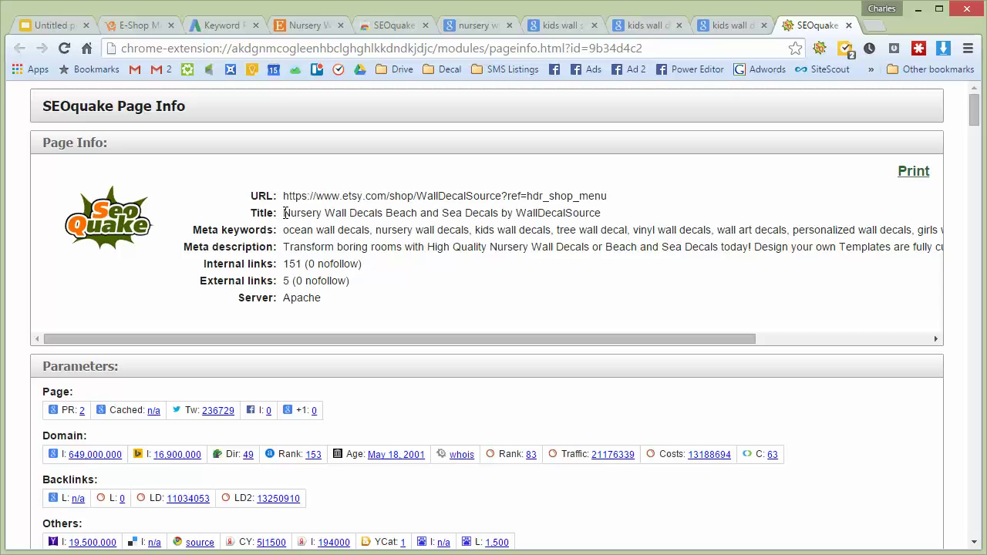
- Examine the title and meta keywords in the SEOquake report, comparing them with the Etsy shop's title, sections and listings
{"action": "left_click_drag", "start_coordinate": [384, 216], "coordinate": [283, 215]}
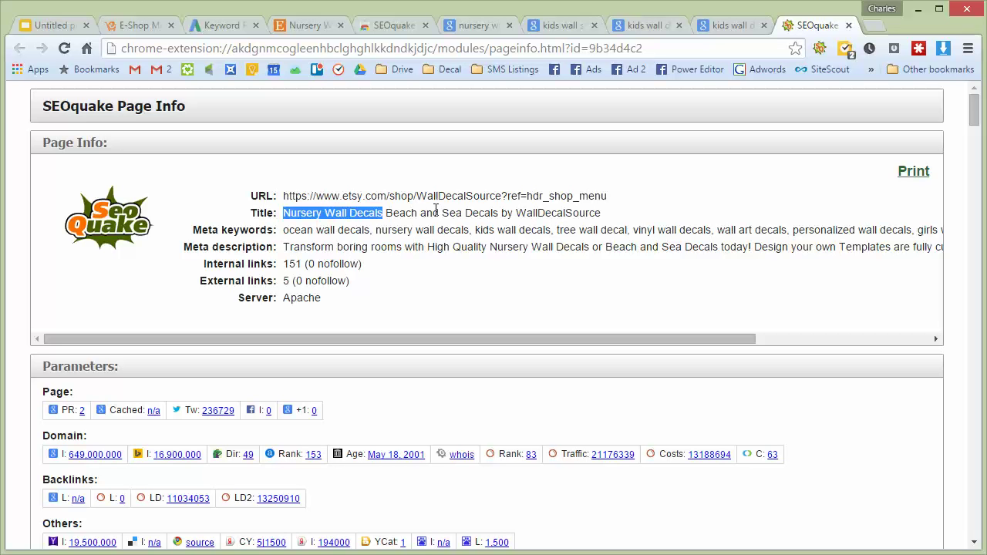
{"action": "left_click", "coordinate": [400, 256]}
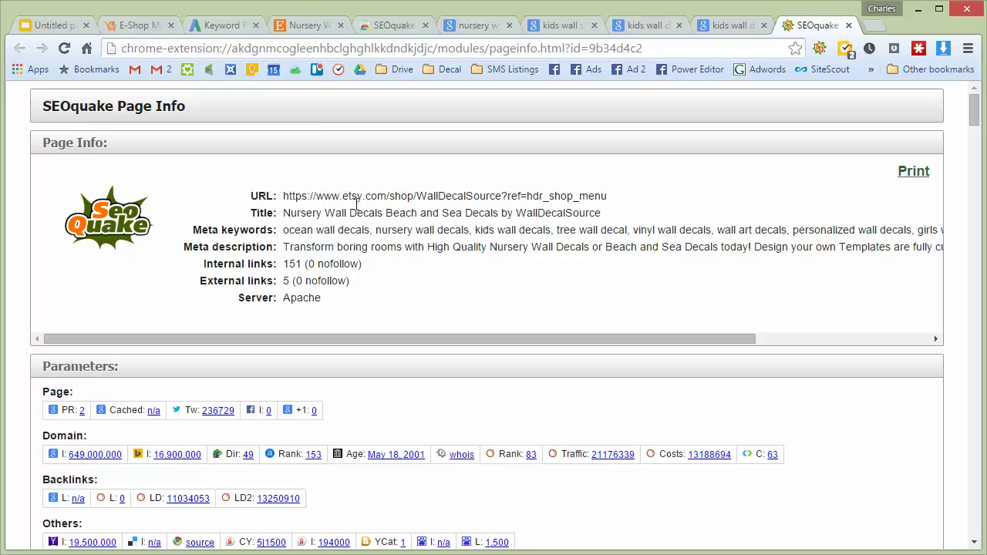
{"action": "left_click_drag", "start_coordinate": [396, 233], "coordinate": [441, 247]}
{"action": "left_click", "coordinate": [407, 192]}
{"action": "left_click", "coordinate": [325, 25]}
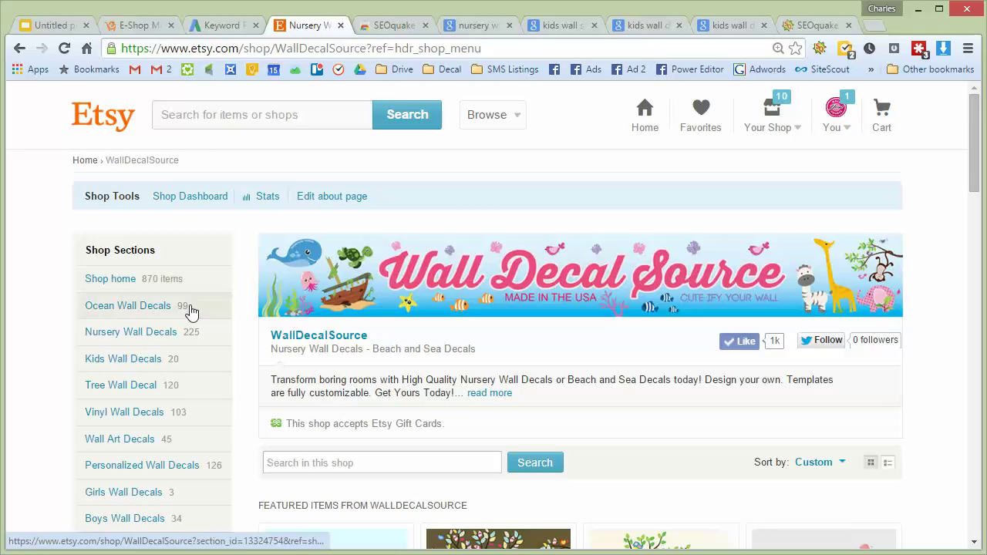
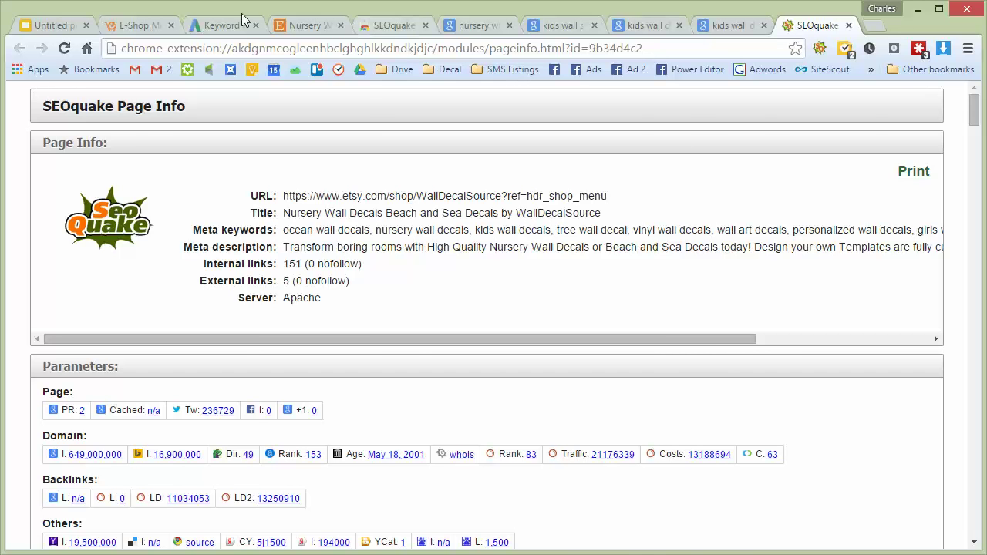
{"action": "left_click", "coordinate": [287, 26]}
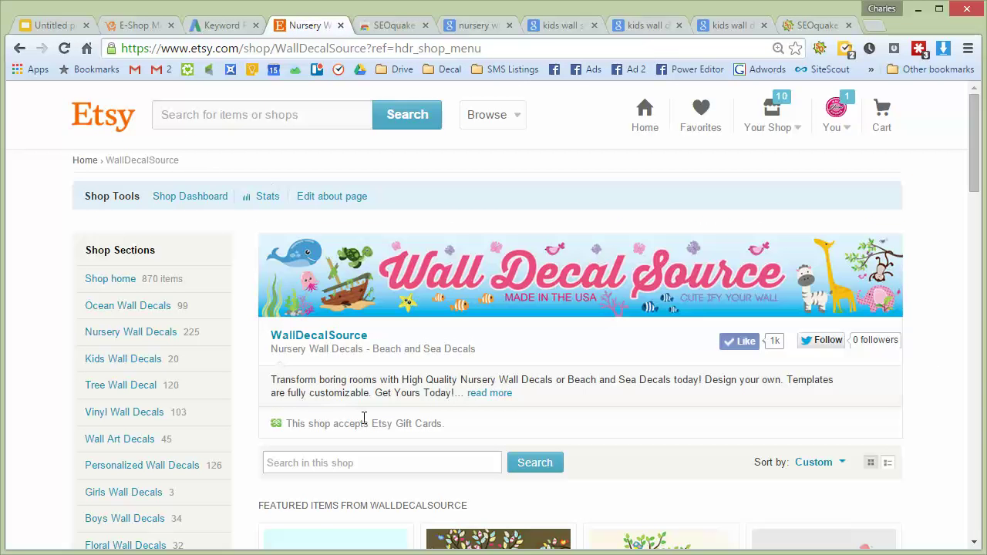
{"action": "scroll", "coordinate": [496, 363], "scroll_direction": "down", "scroll_amount": 4}
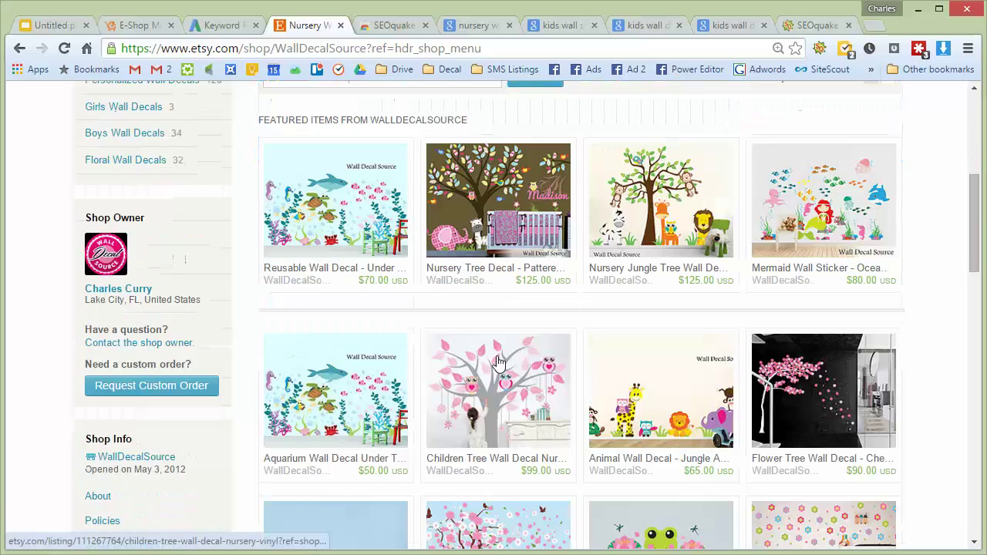
{"action": "scroll", "coordinate": [317, 239], "scroll_direction": "up", "scroll_amount": 5}
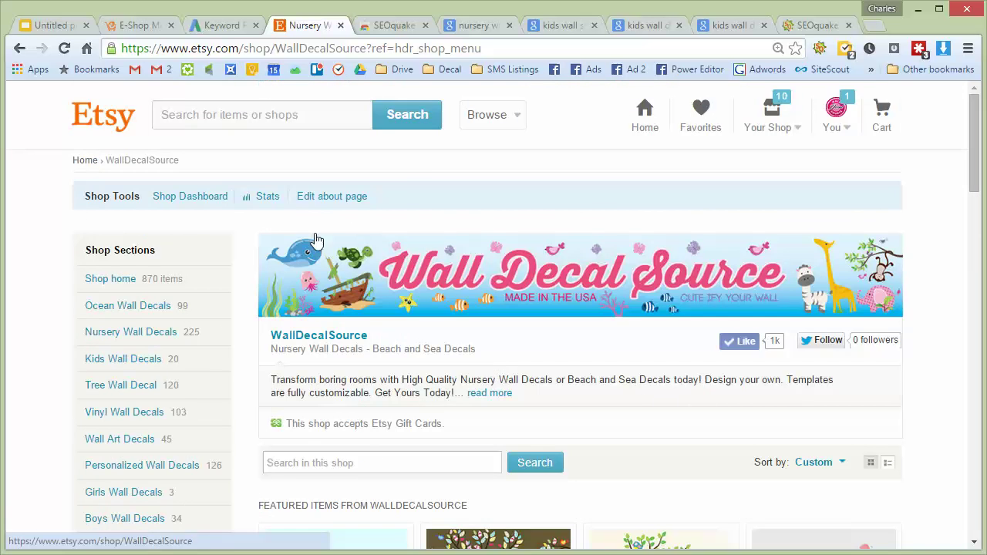
- Read the full meta description in the SEOquake report, picking out its keyword phrases such as "Nursery Wall Decals"
{"action": "left_click", "coordinate": [810, 26]}
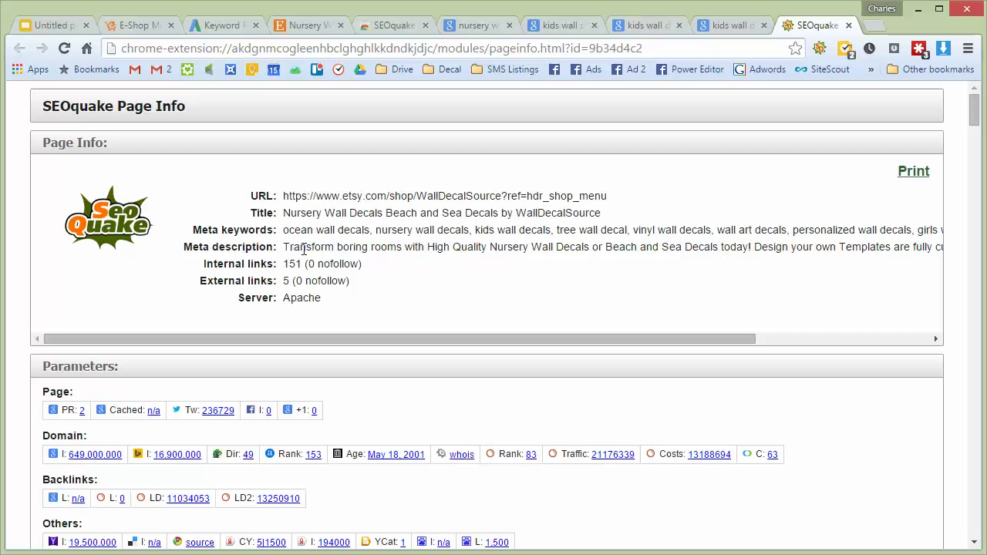
{"action": "left_click_drag", "start_coordinate": [283, 248], "coordinate": [568, 250]}
{"action": "left_click", "coordinate": [369, 278]}
{"action": "left_click", "coordinate": [563, 287]}
{"action": "left_click_drag", "start_coordinate": [451, 339], "coordinate": [564, 340]}
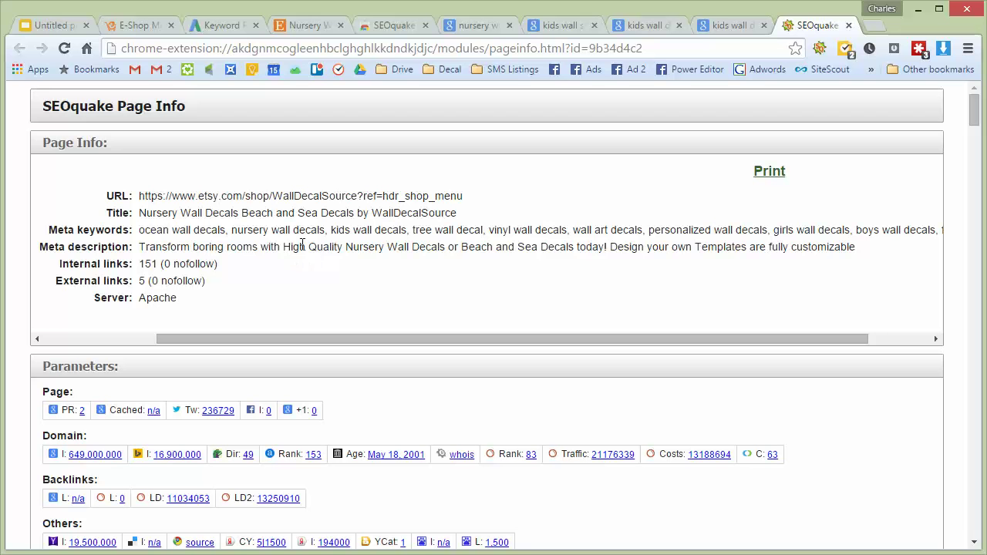
{"action": "left_click_drag", "start_coordinate": [146, 247], "coordinate": [280, 244]}
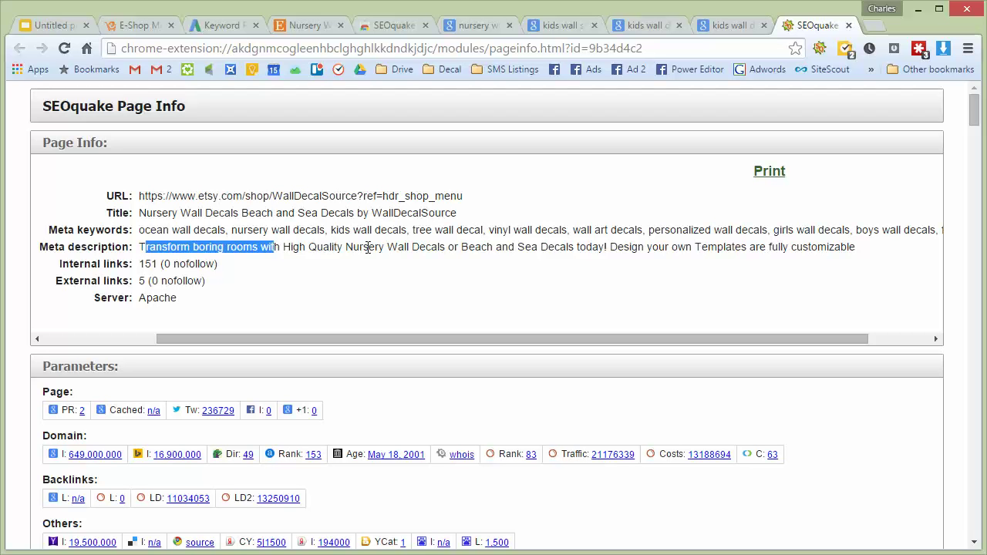
{"action": "left_click_drag", "start_coordinate": [345, 247], "coordinate": [443, 247]}
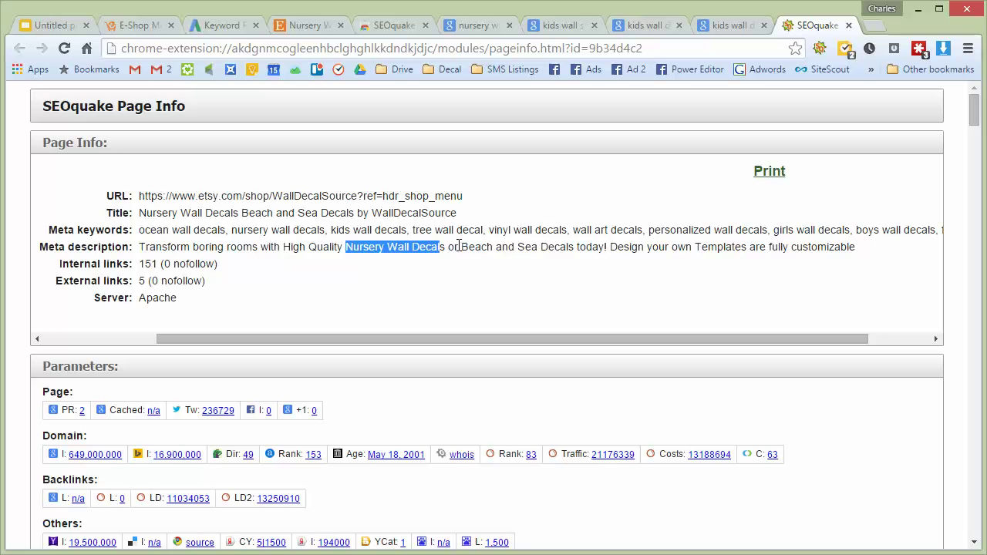
{"action": "left_click_drag", "start_coordinate": [531, 246], "coordinate": [610, 247]}
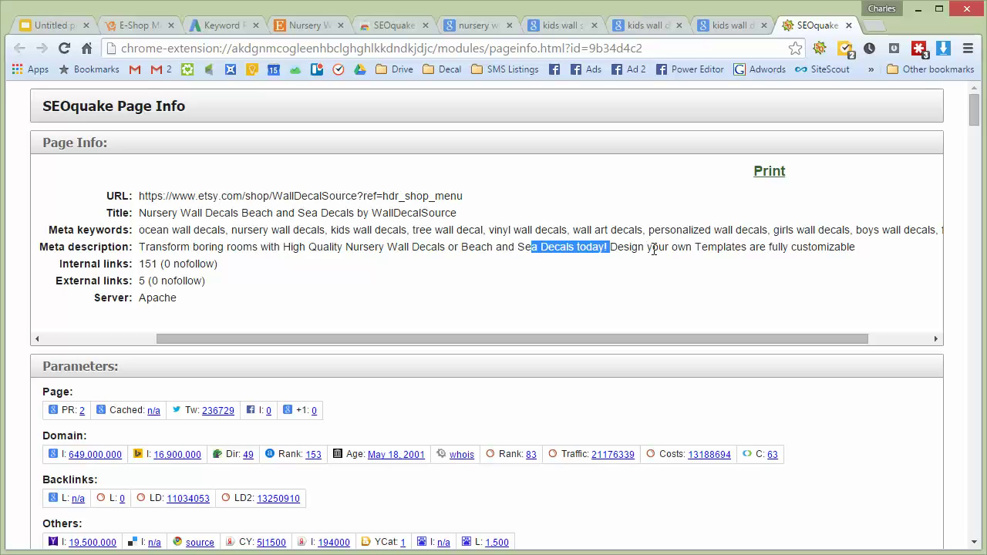
{"action": "left_click_drag", "start_coordinate": [679, 249], "coordinate": [823, 260]}
{"action": "left_click", "coordinate": [694, 275]}
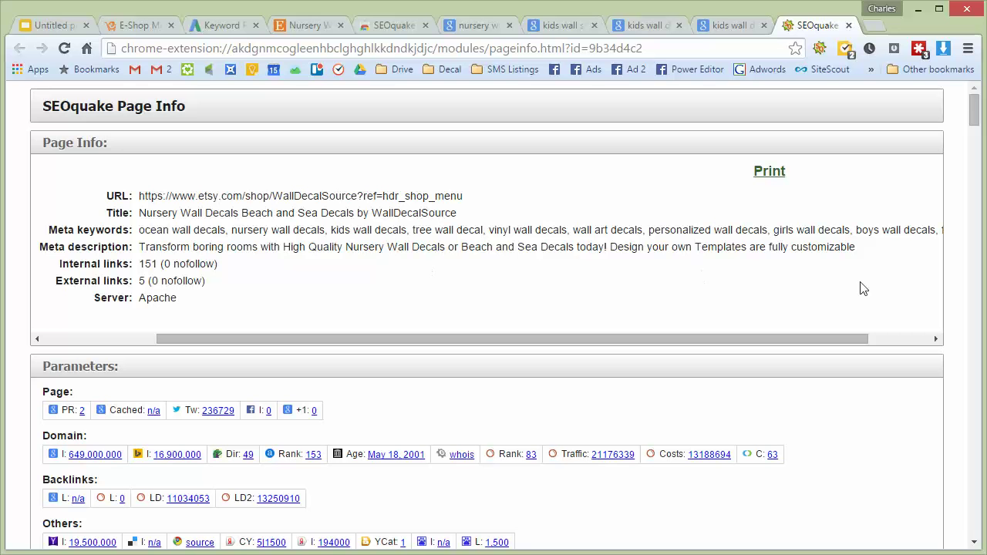
{"action": "left_click_drag", "start_coordinate": [841, 247], "coordinate": [735, 247]}
{"action": "left_click", "coordinate": [727, 245]}
- Find "Nursery Wall Decal" throughout the SEOquake report, checking the page info and keyword density sections for its occurrences
{"action": "left_click_drag", "start_coordinate": [439, 246], "coordinate": [347, 249]}
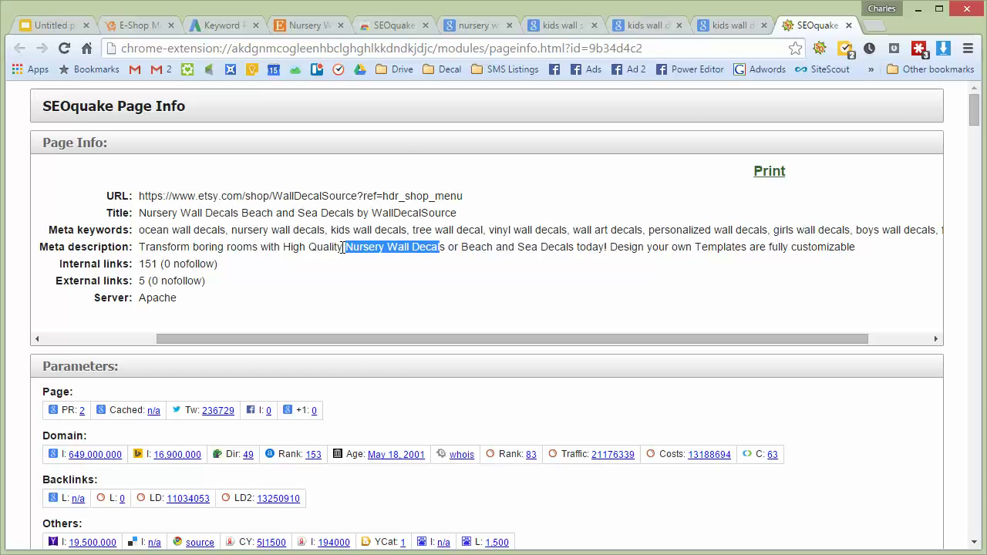
{"action": "key", "text": "ctrl+f"}
{"action": "scroll", "coordinate": [455, 239], "scroll_direction": "up", "scroll_amount": 20}
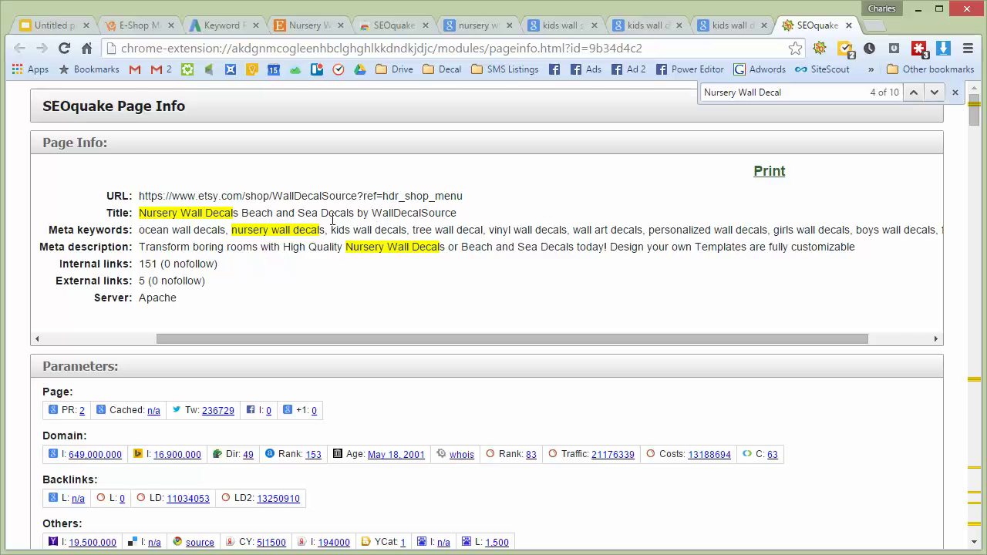
{"action": "scroll", "coordinate": [409, 251], "scroll_direction": "down", "scroll_amount": 2}
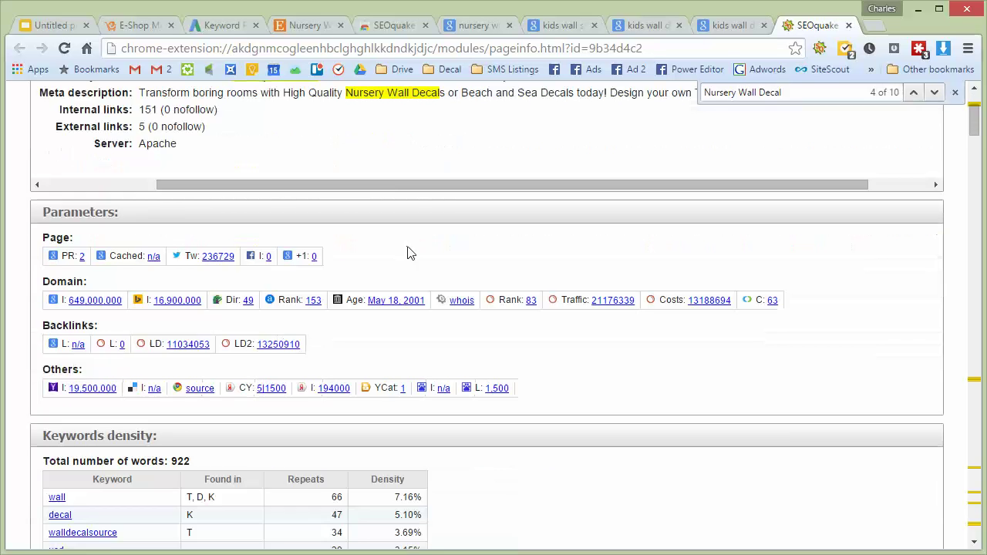
{"action": "scroll", "coordinate": [408, 254], "scroll_direction": "up", "scroll_amount": 2}
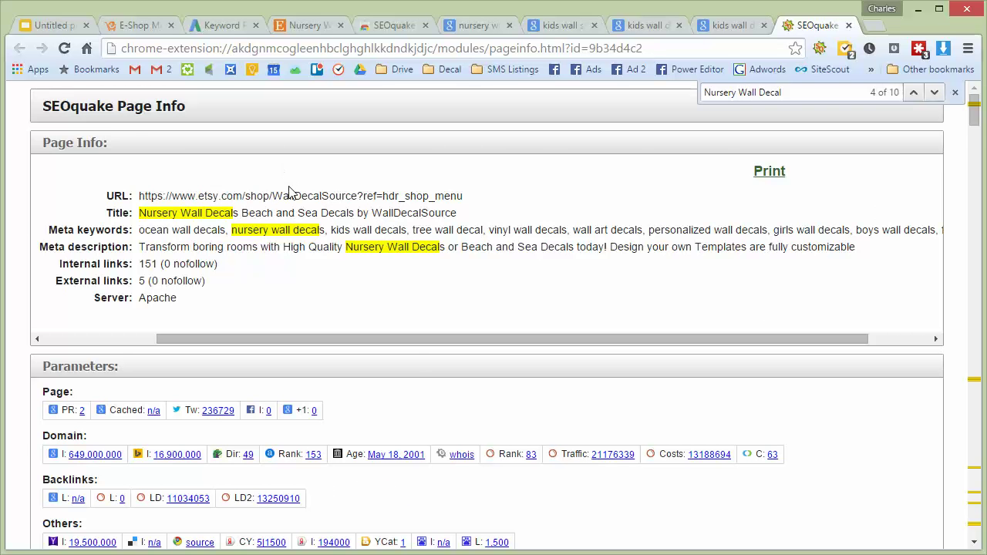
{"action": "scroll", "coordinate": [294, 190], "scroll_direction": "down", "scroll_amount": 9}
{"action": "scroll", "coordinate": [294, 185], "scroll_direction": "up", "scroll_amount": 9}
- Revisit the checklist slide, Etsy shop and eShopMarketer website, and close the eShopMarketer page while staying on the slide
{"action": "left_click", "coordinate": [53, 26]}
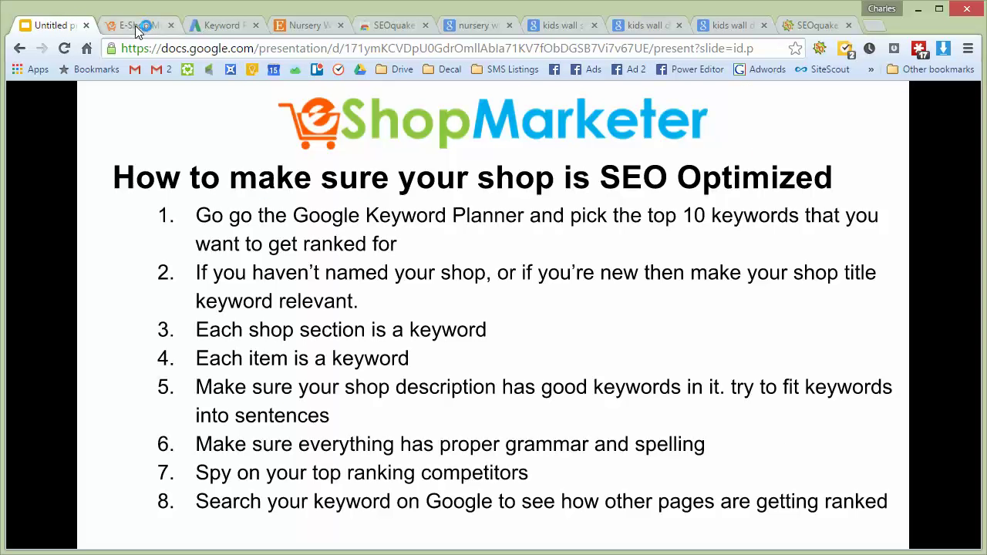
{"action": "left_click", "coordinate": [287, 27]}
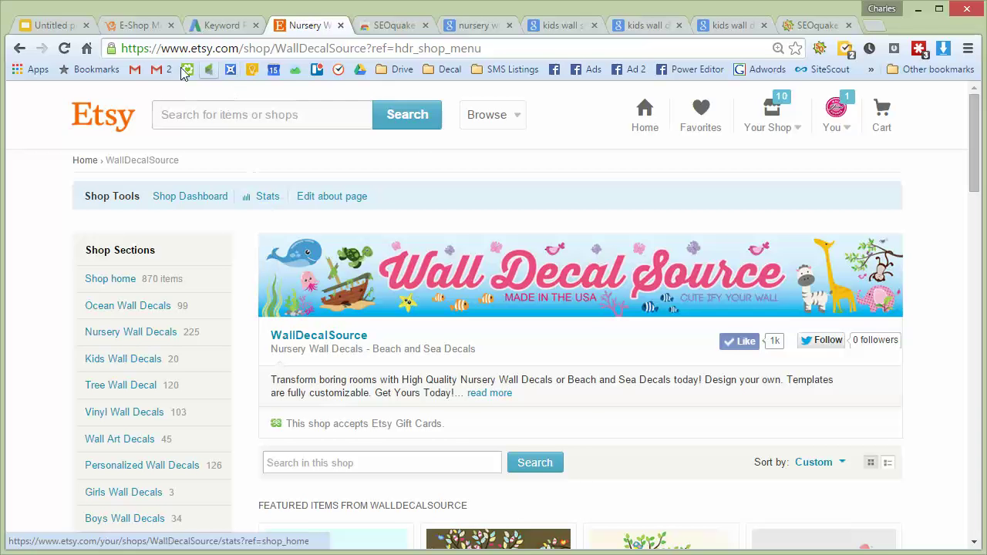
{"action": "left_click", "coordinate": [139, 26]}
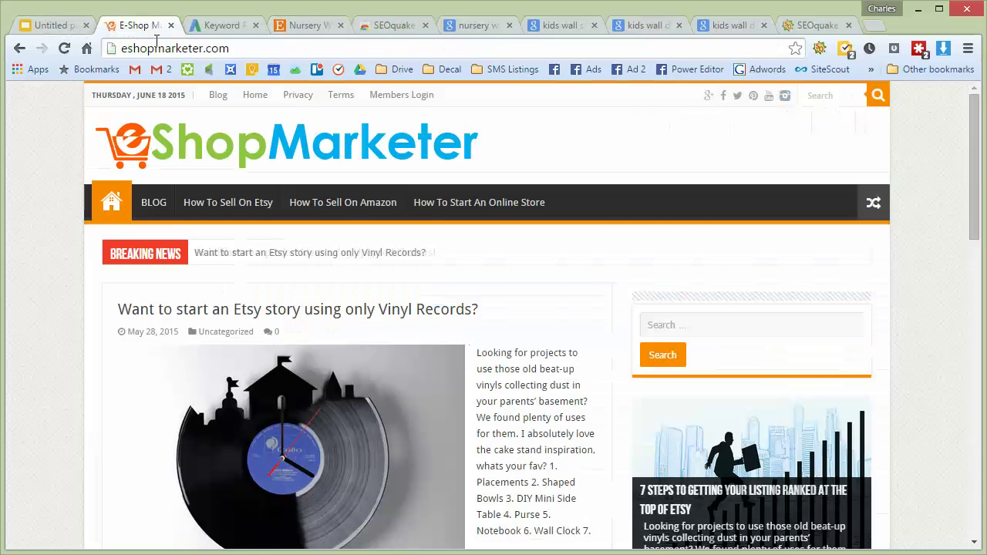
{"action": "left_click", "coordinate": [80, 31]}
{"action": "left_click", "coordinate": [170, 25]}
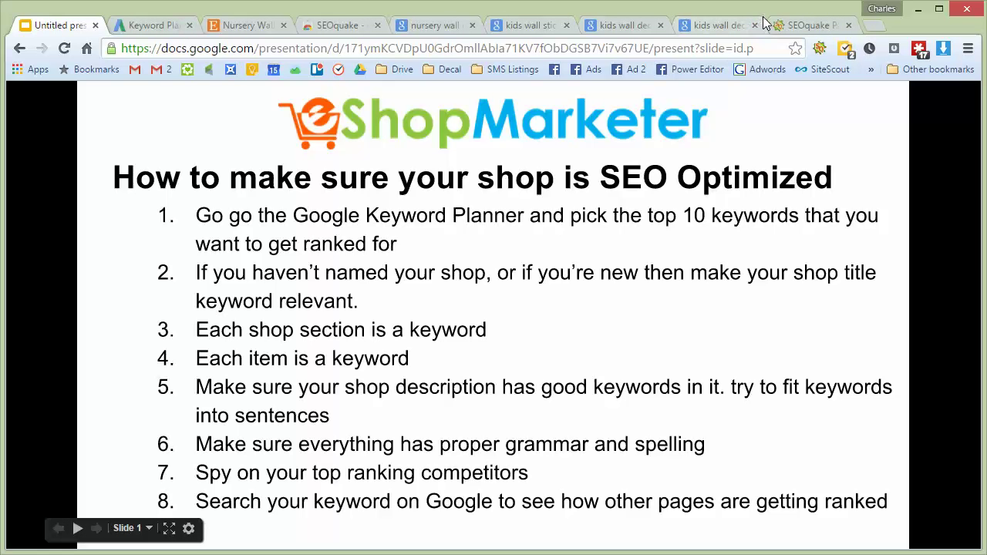
- Look through the WallDecalSource Etsy shop's listings and their keyword-rich item titles, including the full Aquarium Wall Decal title
{"action": "left_click", "coordinate": [246, 28]}
{"action": "scroll", "coordinate": [419, 297], "scroll_direction": "down", "scroll_amount": 7}
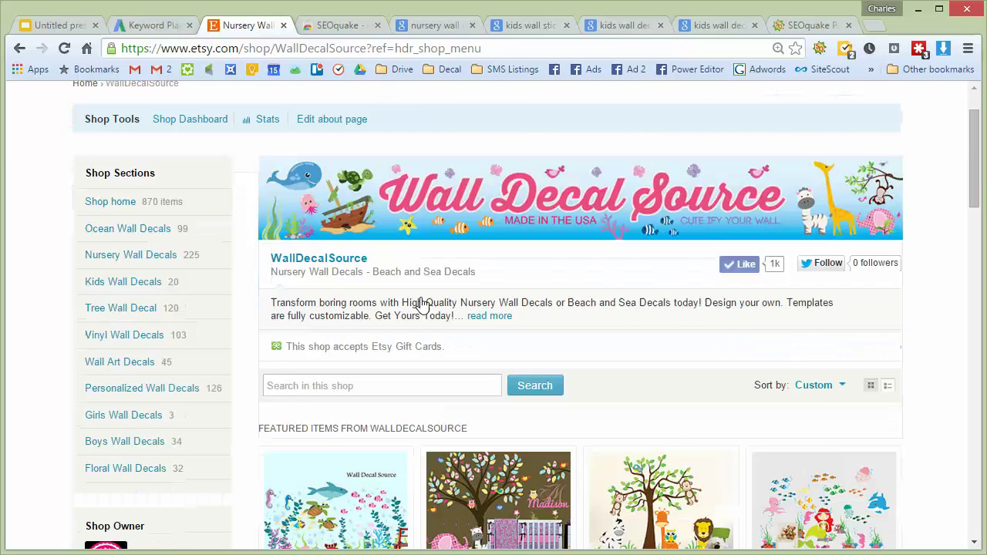
{"action": "scroll", "coordinate": [414, 285], "scroll_direction": "up", "scroll_amount": 1}
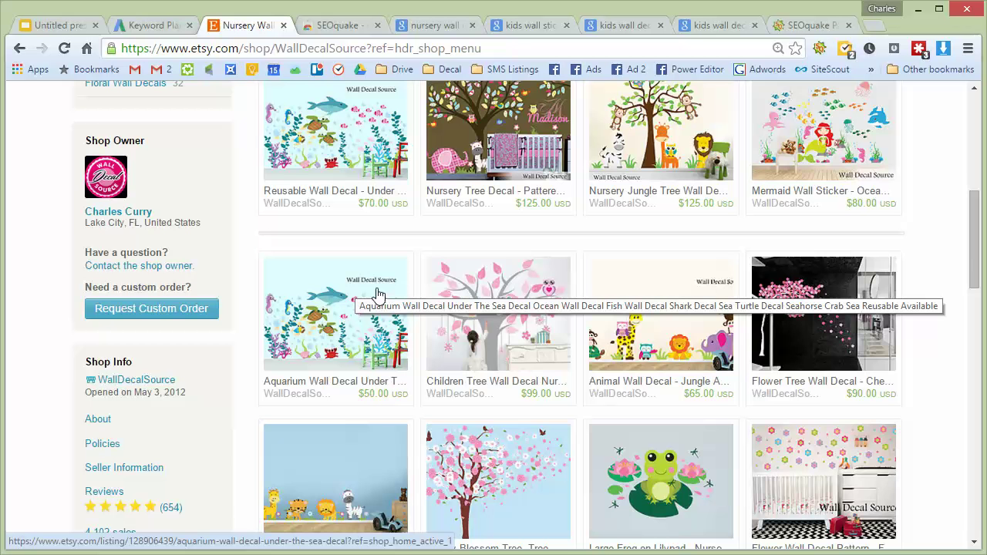
{"action": "scroll", "coordinate": [379, 292], "scroll_direction": "up", "scroll_amount": 5}
{"action": "scroll", "coordinate": [340, 224], "scroll_direction": "up", "scroll_amount": 1}
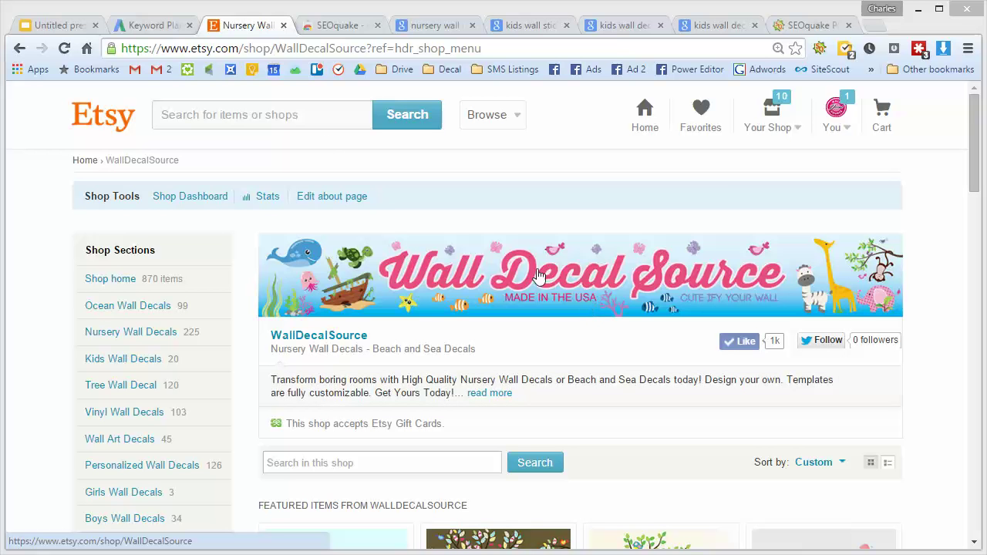
- Return to the SEO checklist slide and close the Google search result pages for the wall decal keywords
{"action": "left_click", "coordinate": [69, 23]}
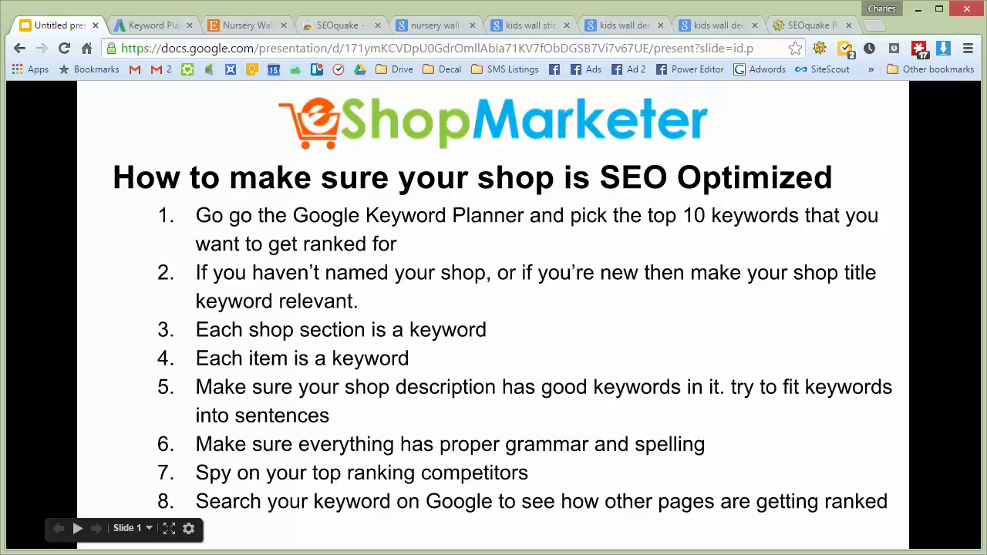
{"action": "left_click", "coordinate": [473, 26]}
{"action": "left_click", "coordinate": [472, 26]}
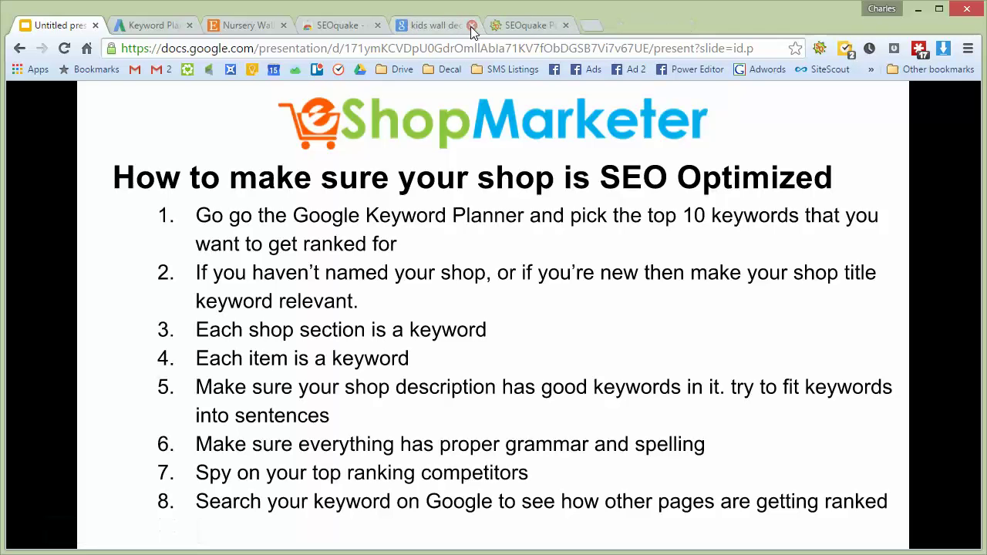
{"action": "left_click", "coordinate": [472, 25]}
{"action": "left_click", "coordinate": [472, 25]}
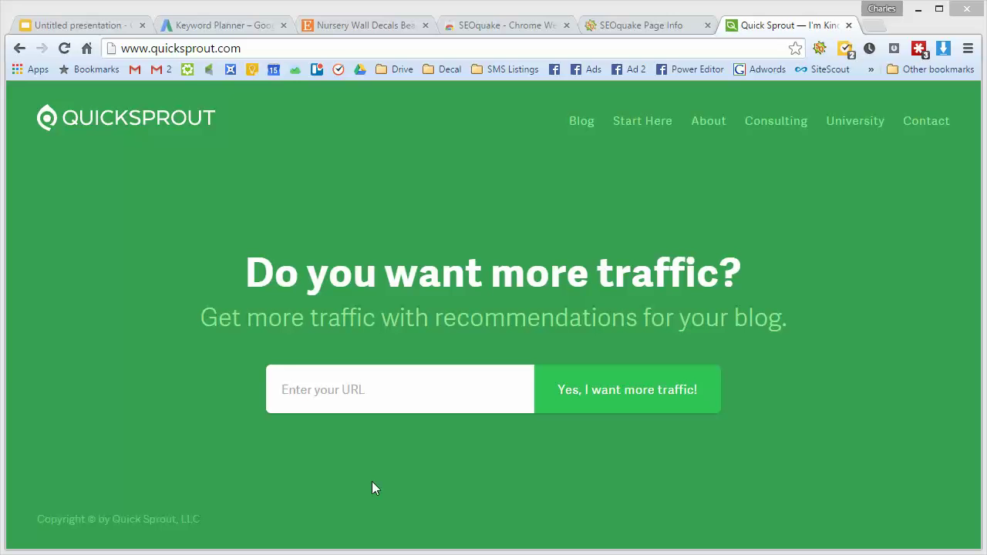
{"action": "key", "text": "ctrl+v"}
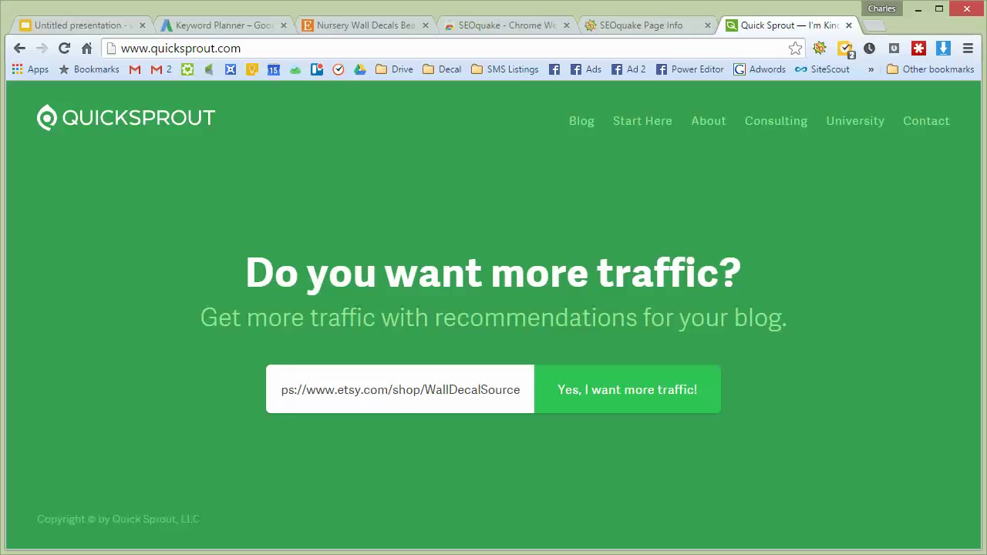
{"action": "left_click", "coordinate": [586, 403]}
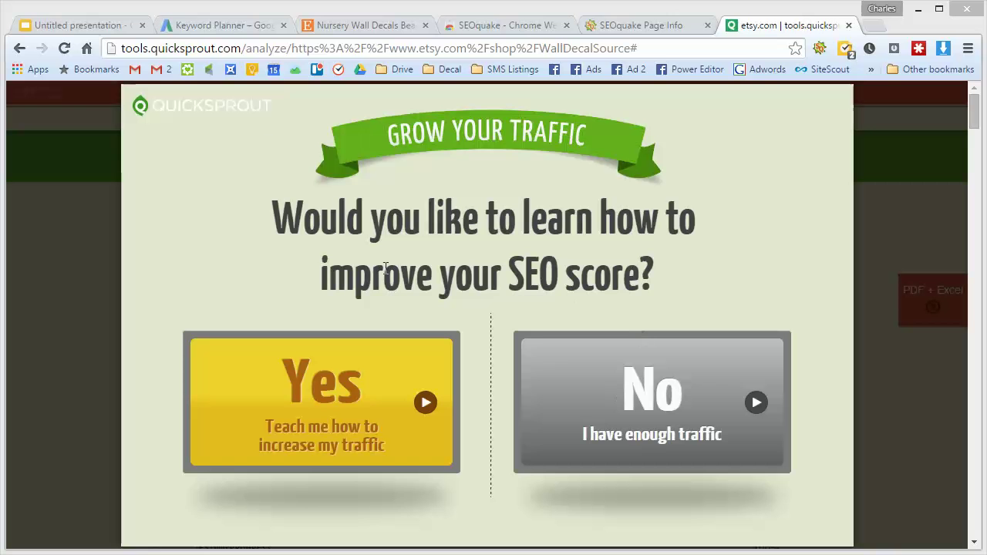
{"action": "left_click", "coordinate": [673, 423]}
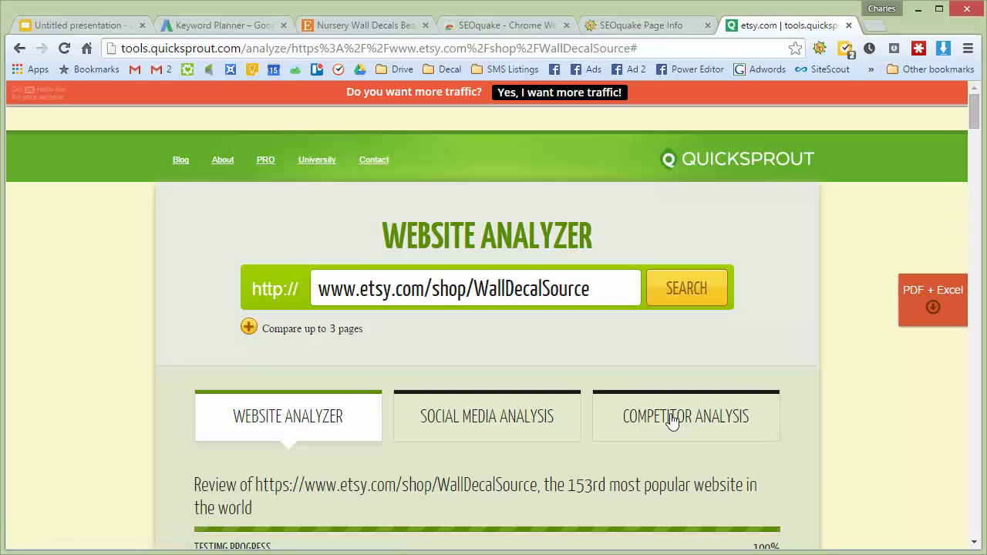
{"action": "left_click", "coordinate": [248, 329]}
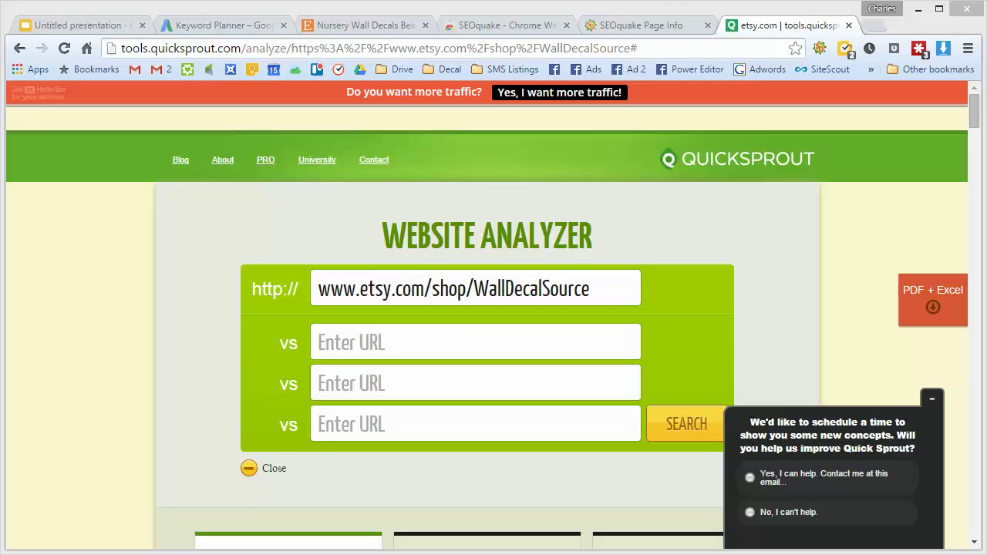
{"action": "left_click", "coordinate": [436, 334]}
{"action": "type", "text": "https://www.etsy.com/shop/PopDecors"}
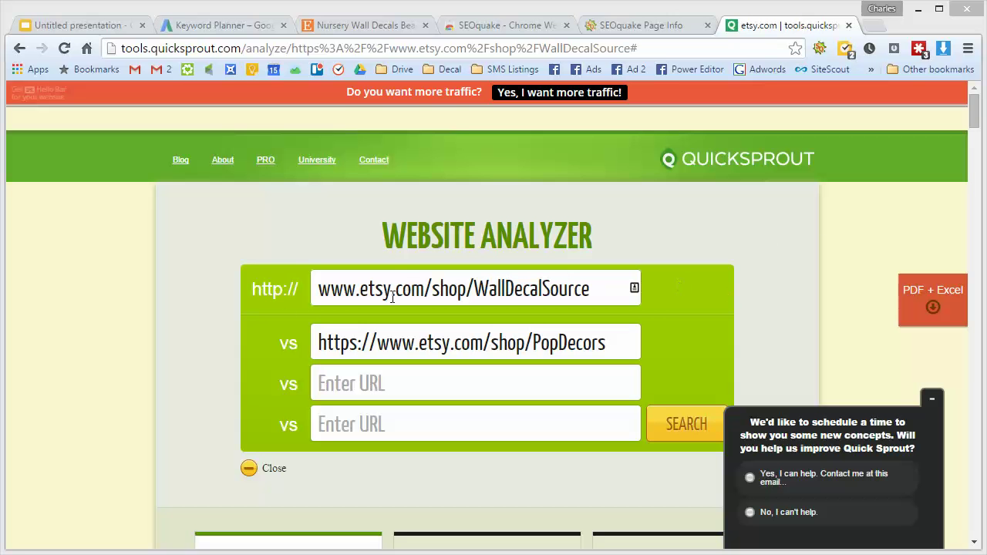
- Review the shop's SEO and speed scores, then examine the heading tag warnings in the SEO analysis
{"action": "scroll", "coordinate": [80, 301], "scroll_direction": "down", "scroll_amount": 6}
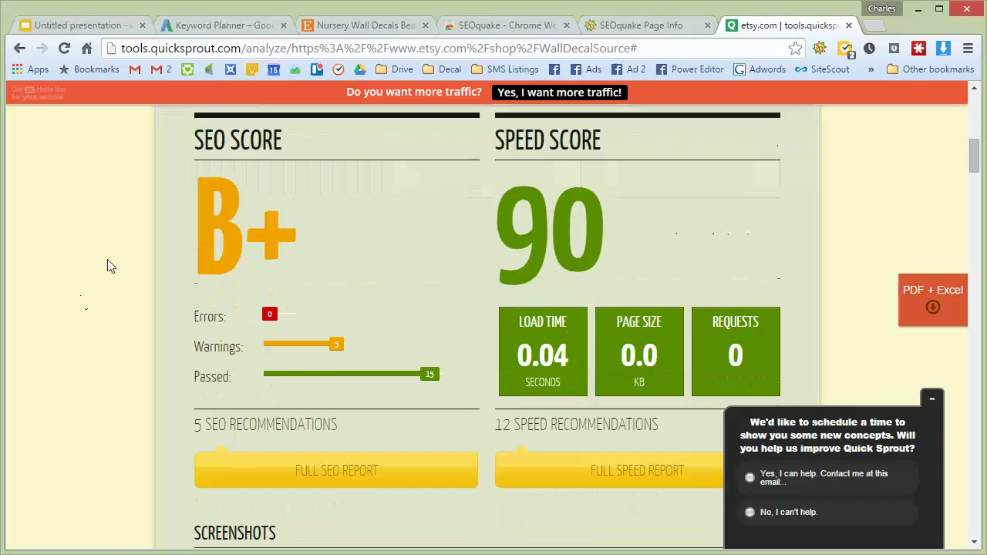
{"action": "scroll", "coordinate": [124, 271], "scroll_direction": "up", "scroll_amount": 2}
{"action": "scroll", "coordinate": [594, 329], "scroll_direction": "down", "scroll_amount": 2}
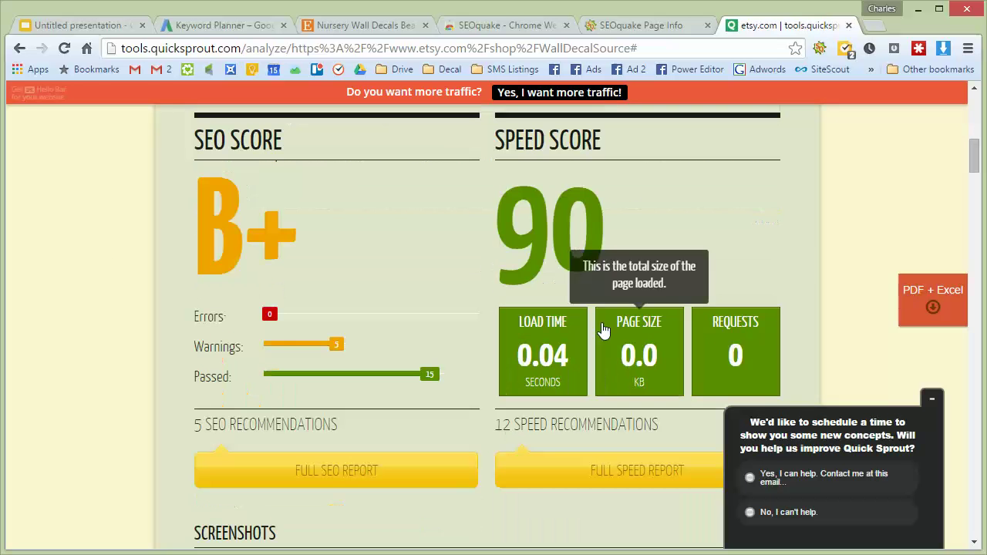
{"action": "scroll", "coordinate": [559, 300], "scroll_direction": "down", "scroll_amount": 3}
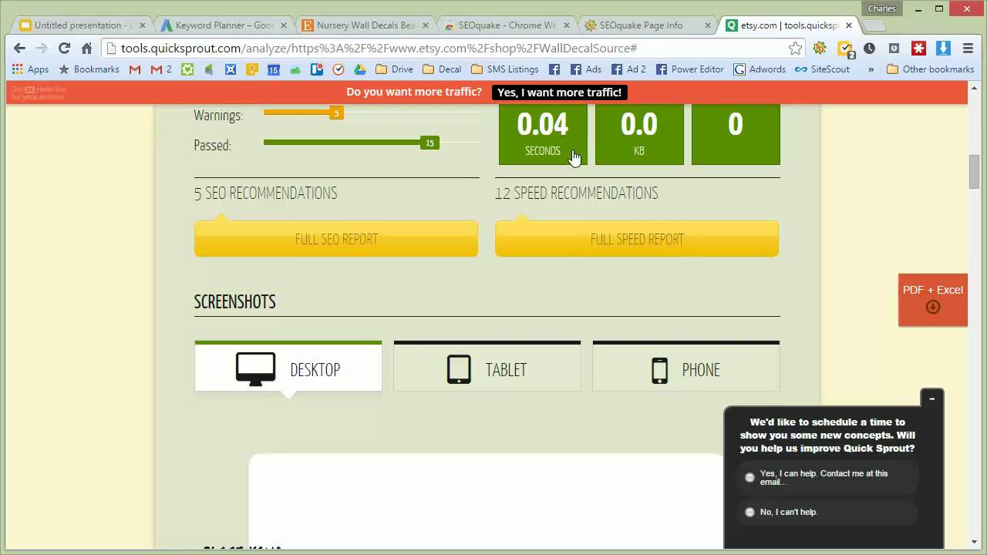
{"action": "scroll", "coordinate": [563, 186], "scroll_direction": "down", "scroll_amount": 10}
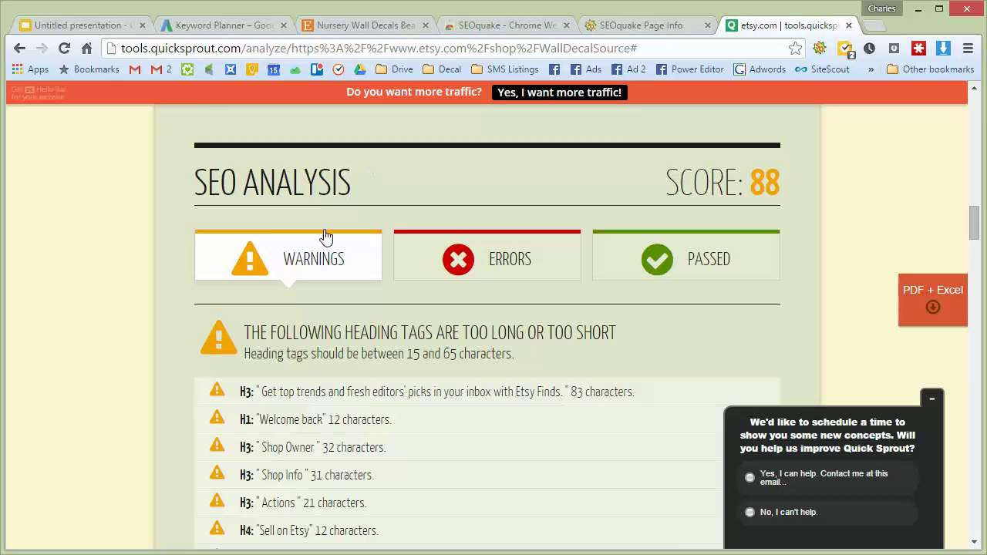
{"action": "scroll", "coordinate": [282, 221], "scroll_direction": "up", "scroll_amount": 1}
{"action": "scroll", "coordinate": [280, 223], "scroll_direction": "down", "scroll_amount": 1}
{"action": "scroll", "coordinate": [270, 217], "scroll_direction": "down", "scroll_amount": 2}
{"action": "scroll", "coordinate": [286, 155], "scroll_direction": "down", "scroll_amount": 2}
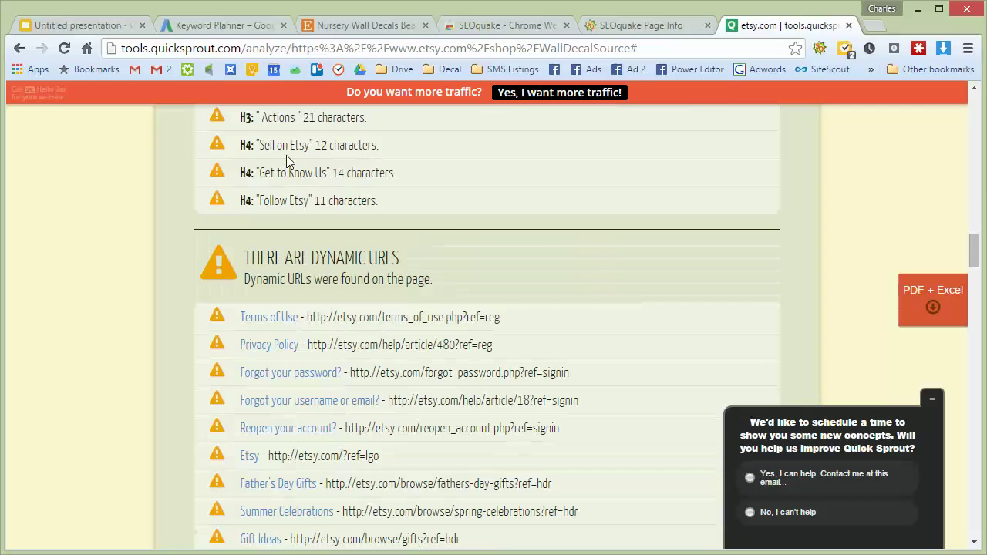
{"action": "scroll", "coordinate": [343, 260], "scroll_direction": "up", "scroll_amount": 3}
{"action": "scroll", "coordinate": [282, 291], "scroll_direction": "down", "scroll_amount": 2}
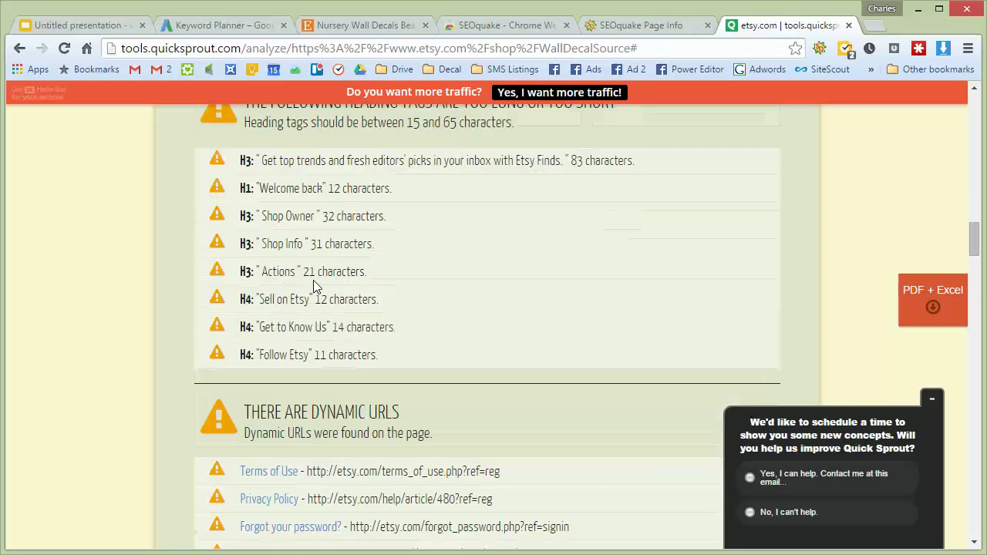
{"action": "scroll", "coordinate": [255, 423], "scroll_direction": "down", "scroll_amount": 1}
{"action": "scroll", "coordinate": [236, 297], "scroll_direction": "up", "scroll_amount": 4}
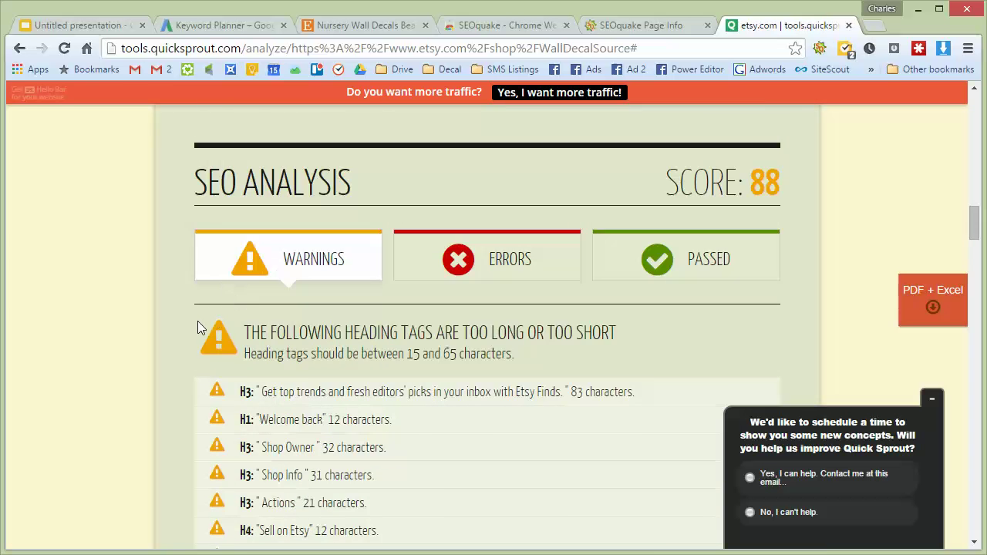
- Examine the remaining SEO warnings on dynamic URLs, iframe content, social media popularity and internal links
{"action": "scroll", "coordinate": [232, 325], "scroll_direction": "down", "scroll_amount": 4}
{"action": "scroll", "coordinate": [282, 318], "scroll_direction": "down", "scroll_amount": 3}
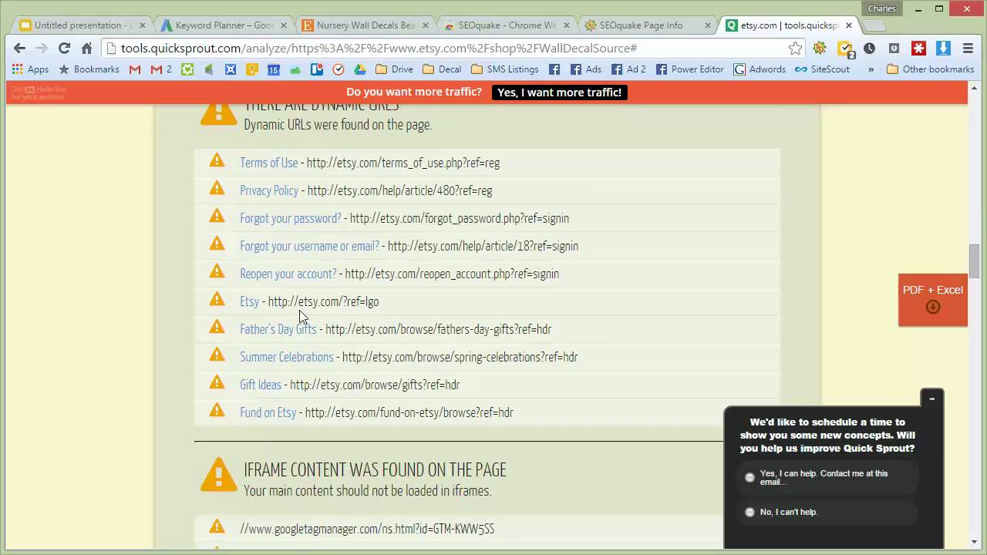
{"action": "scroll", "coordinate": [364, 316], "scroll_direction": "up", "scroll_amount": 3}
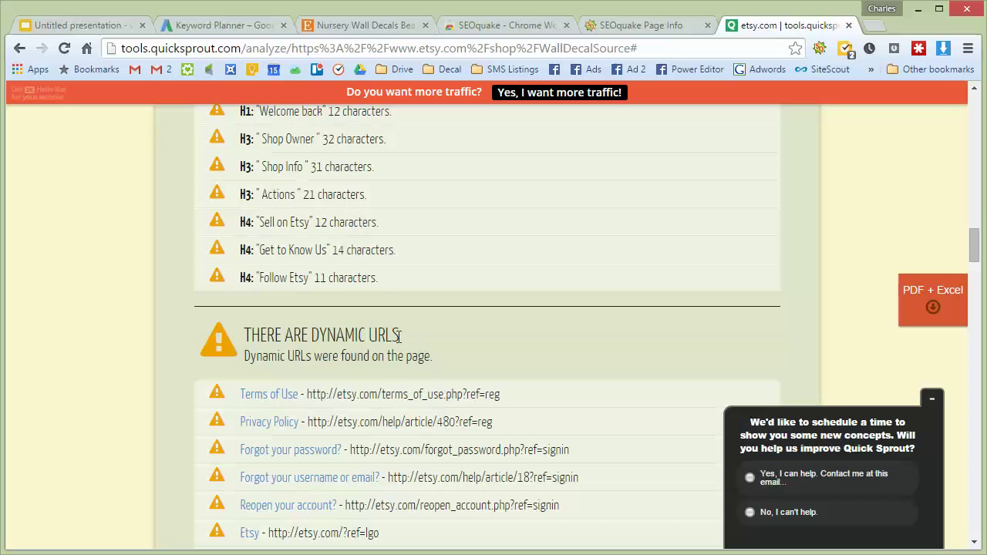
{"action": "left_click_drag", "start_coordinate": [399, 337], "coordinate": [308, 336]}
{"action": "left_click", "coordinate": [554, 358]}
{"action": "scroll", "coordinate": [554, 358], "scroll_direction": "down", "scroll_amount": 5}
{"action": "scroll", "coordinate": [549, 363], "scroll_direction": "up", "scroll_amount": 4}
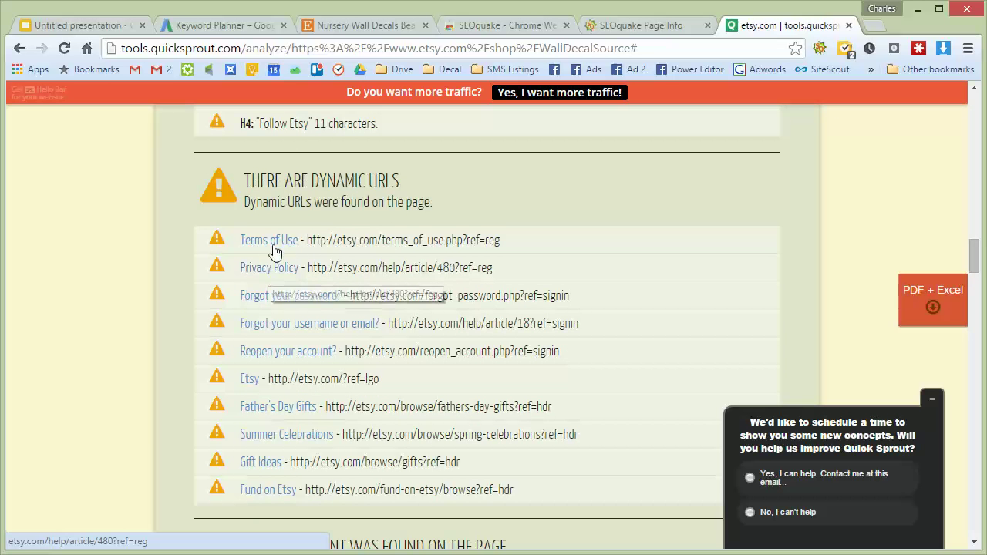
{"action": "scroll", "coordinate": [375, 351], "scroll_direction": "down", "scroll_amount": 6}
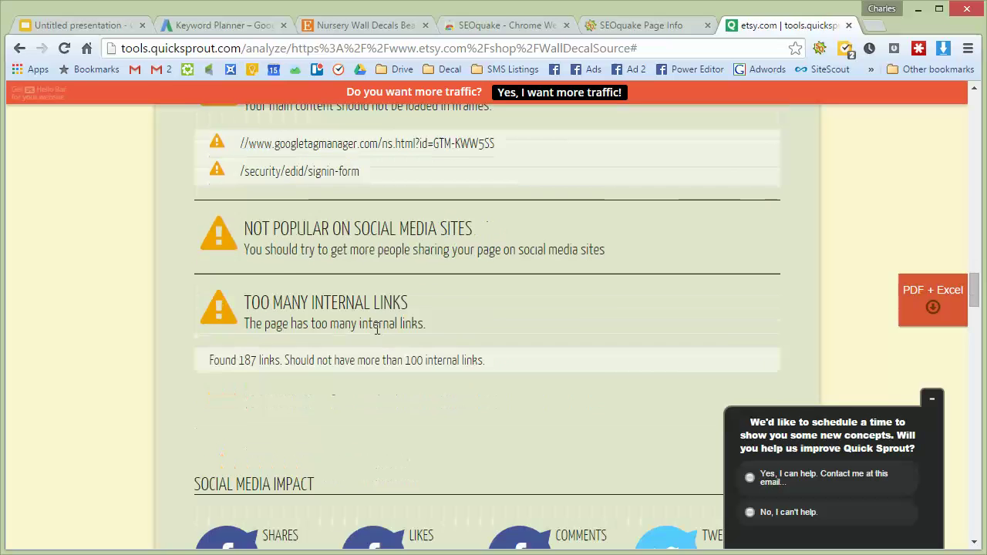
- Check the back links, indexed pages and keyword tables, including keyword use in the title, description and headings
{"action": "scroll", "coordinate": [378, 328], "scroll_direction": "down", "scroll_amount": 3}
{"action": "scroll", "coordinate": [121, 263], "scroll_direction": "down", "scroll_amount": 6}
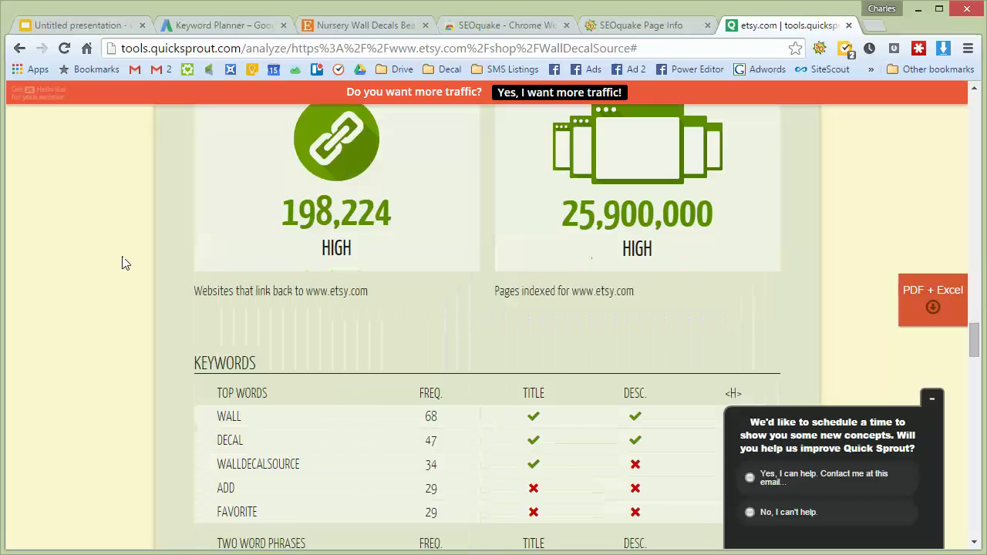
{"action": "scroll", "coordinate": [125, 263], "scroll_direction": "up", "scroll_amount": 1}
{"action": "scroll", "coordinate": [122, 262], "scroll_direction": "down", "scroll_amount": 4}
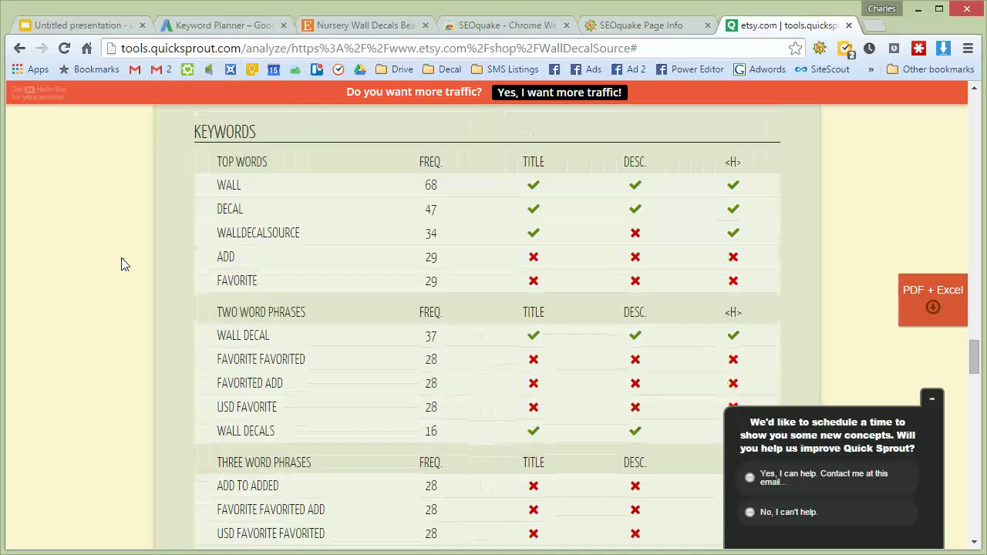
{"action": "scroll", "coordinate": [121, 263], "scroll_direction": "up", "scroll_amount": 4}
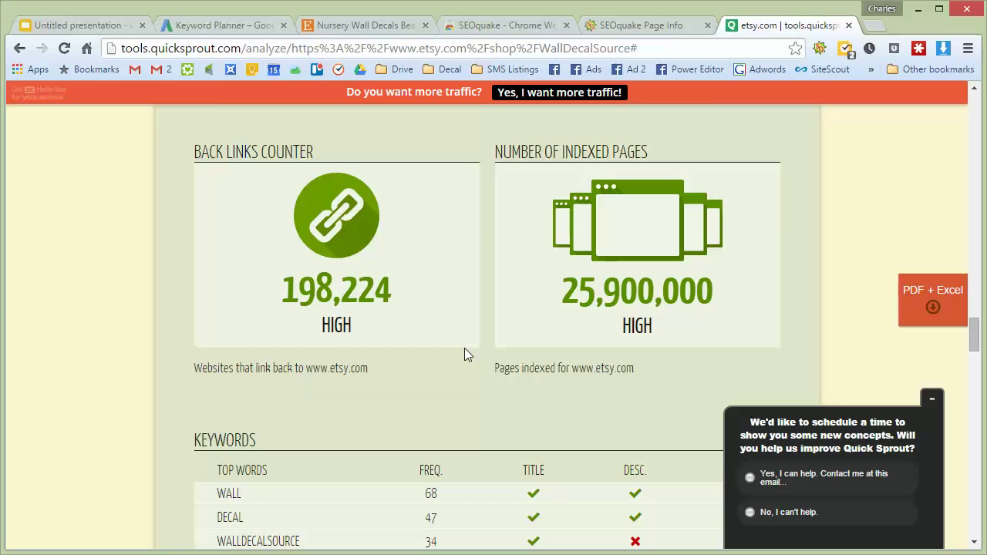
{"action": "scroll", "coordinate": [465, 348], "scroll_direction": "down", "scroll_amount": 3}
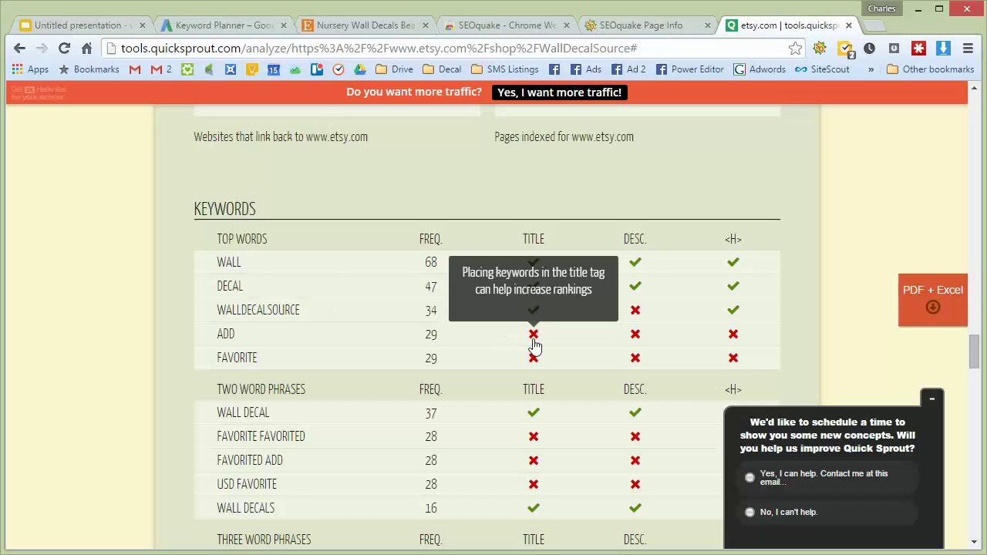
{"action": "scroll", "coordinate": [146, 320], "scroll_direction": "down", "scroll_amount": 6}
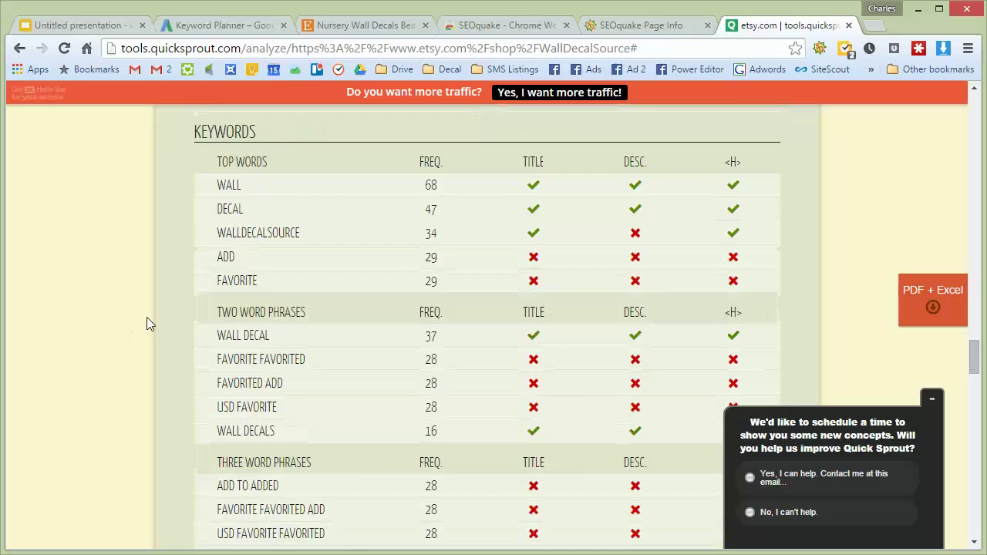
{"action": "scroll", "coordinate": [200, 301], "scroll_direction": "up", "scroll_amount": 15}
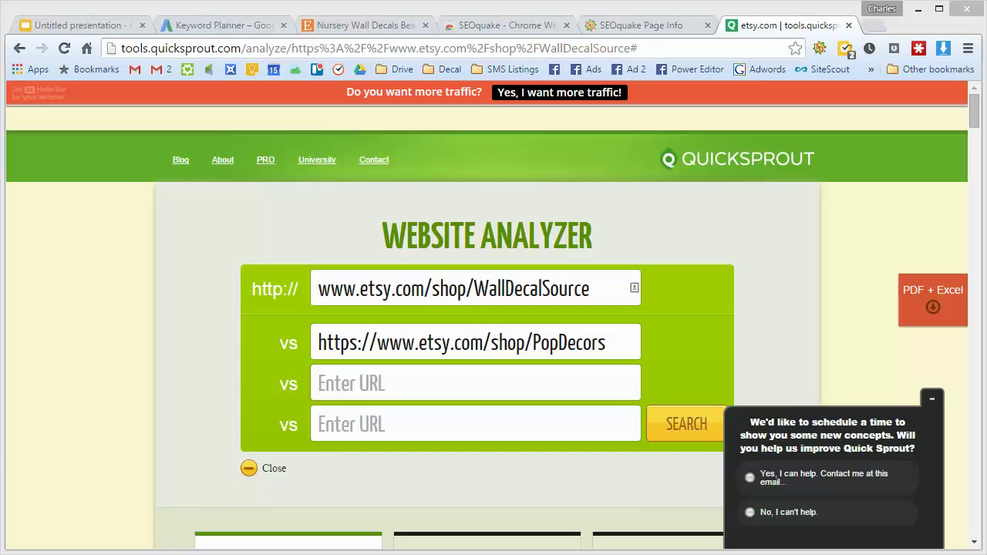
{"action": "left_click", "coordinate": [476, 393]}
{"action": "type", "text": "https://www.etsy.com/shop/luxeloft"}
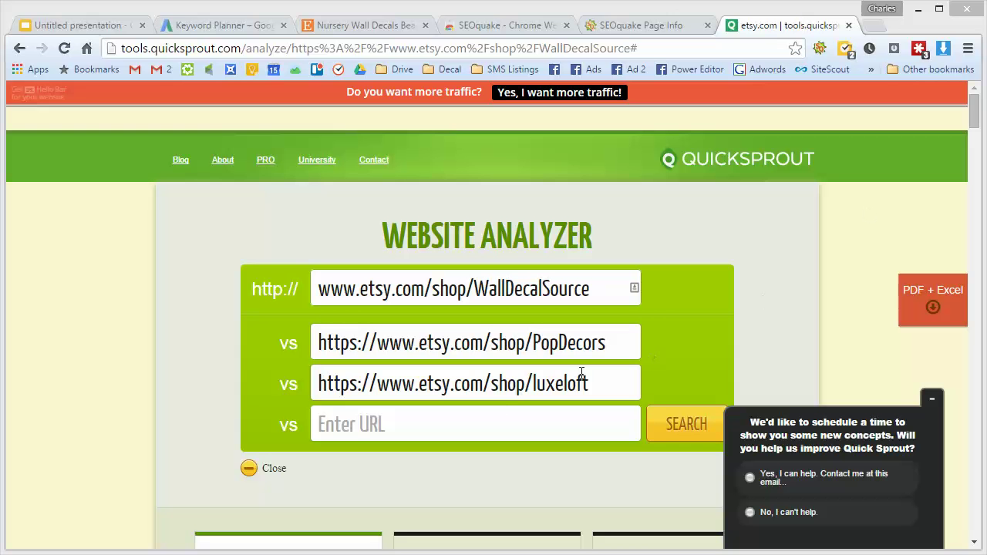
{"action": "left_click", "coordinate": [471, 437]}
{"action": "type", "text": "https://www.etsy.com/shop/NouWall"}
{"action": "left_click", "coordinate": [687, 425]}
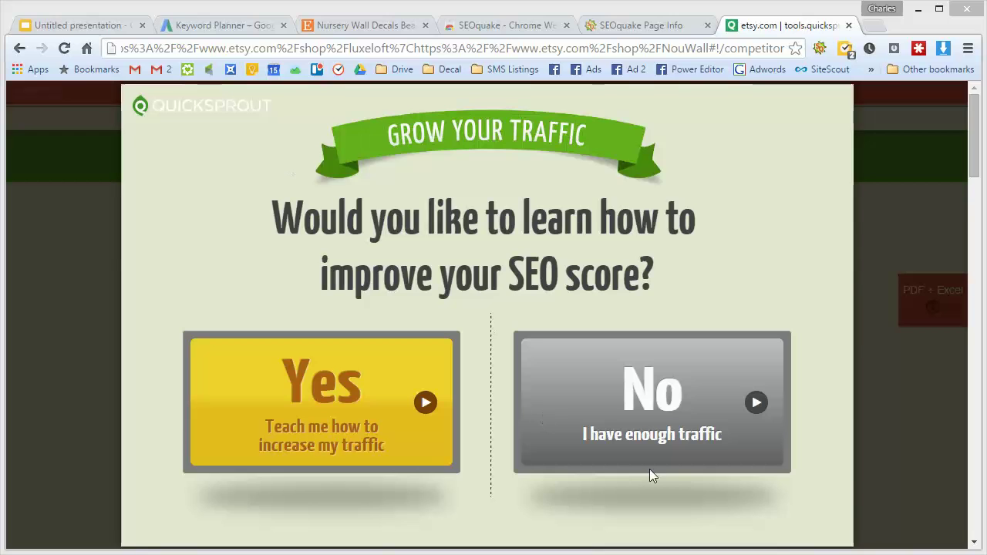
{"action": "left_click", "coordinate": [674, 425]}
- Compare the four shops' overall scores and the competitive analysis table's SEO scores, warnings, key phrases and keyword usage
{"action": "scroll", "coordinate": [821, 333], "scroll_direction": "up", "scroll_amount": 3}
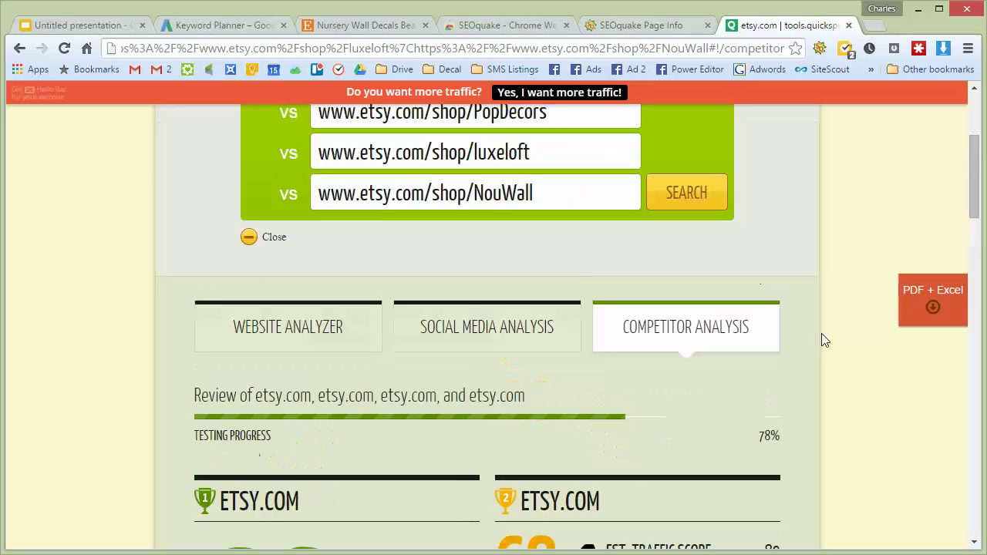
{"action": "scroll", "coordinate": [852, 351], "scroll_direction": "down", "scroll_amount": 3}
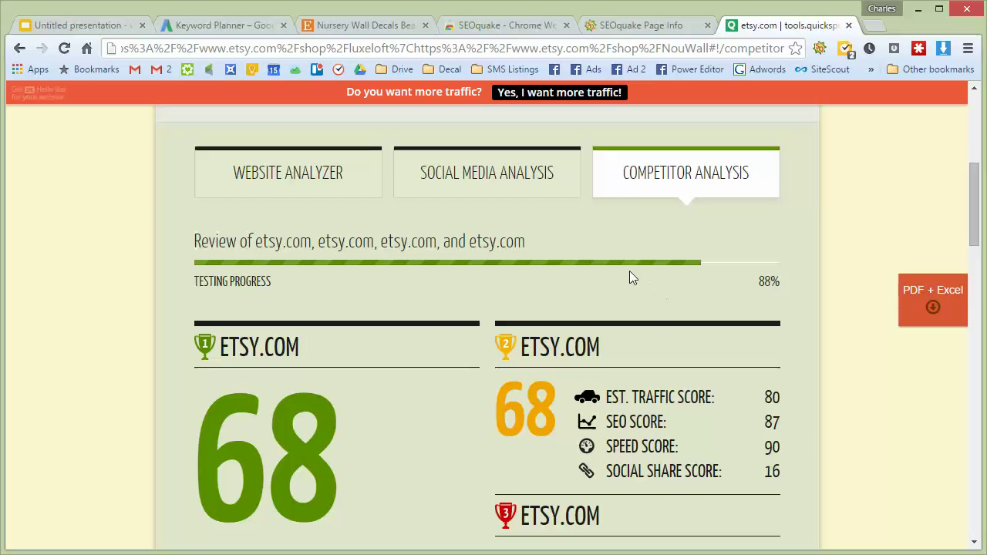
{"action": "scroll", "coordinate": [453, 239], "scroll_direction": "down", "scroll_amount": 10}
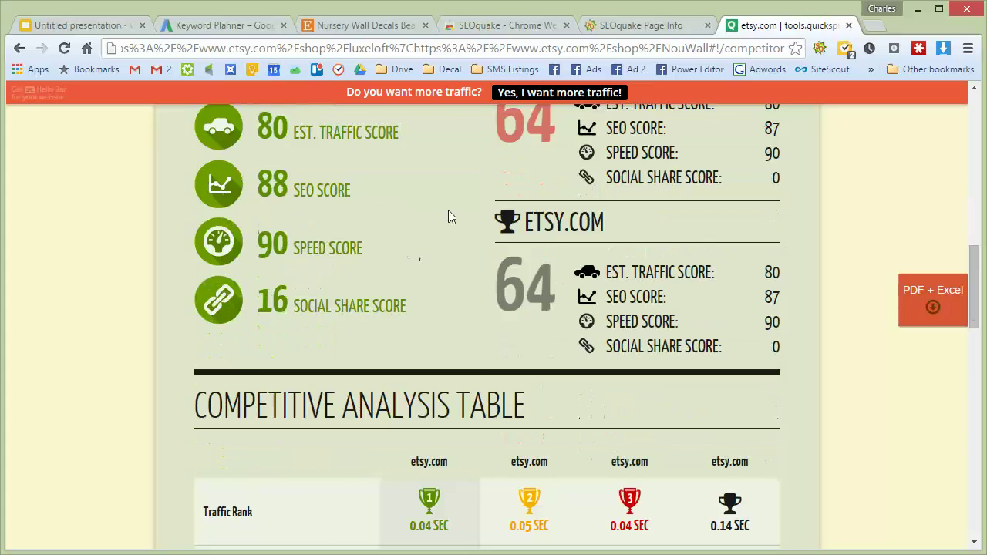
{"action": "scroll", "coordinate": [527, 247], "scroll_direction": "down", "scroll_amount": 2}
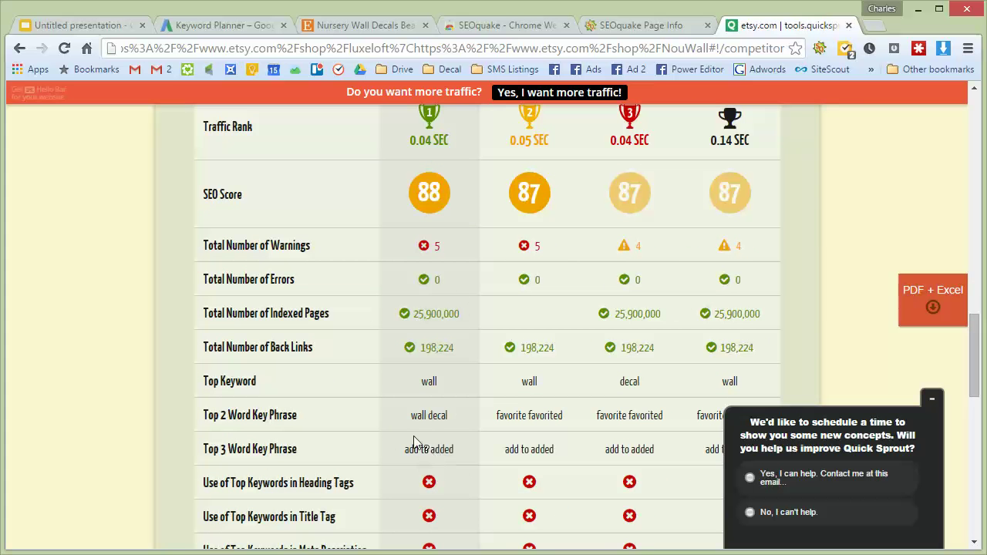
{"action": "scroll", "coordinate": [455, 410], "scroll_direction": "down", "scroll_amount": 2}
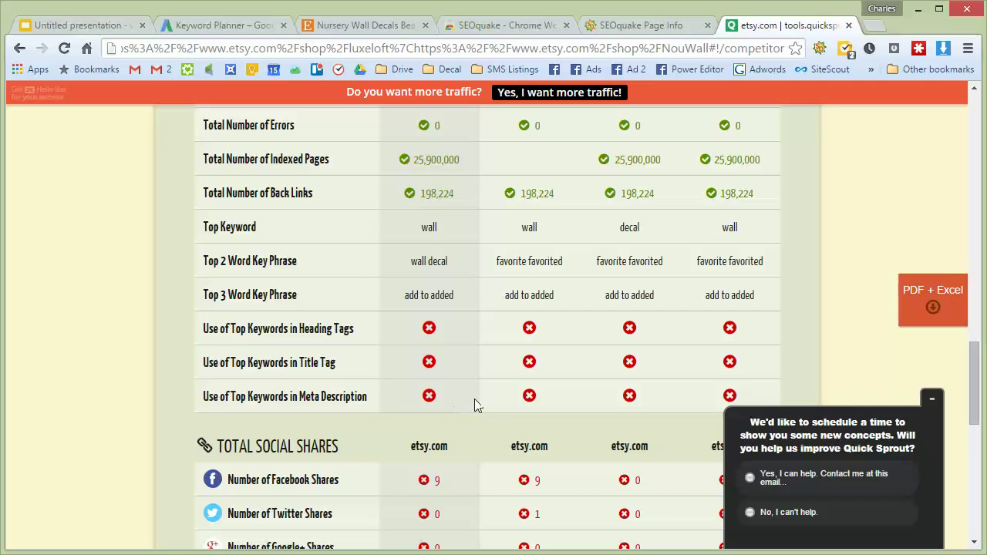
{"action": "scroll", "coordinate": [339, 263], "scroll_direction": "up", "scroll_amount": 3}
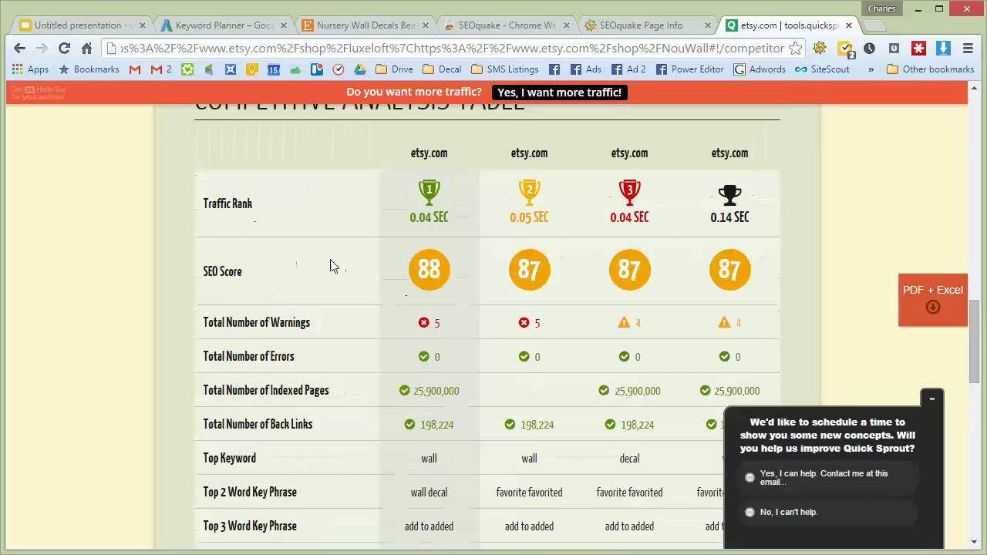
{"action": "scroll", "coordinate": [330, 258], "scroll_direction": "up", "scroll_amount": 1}
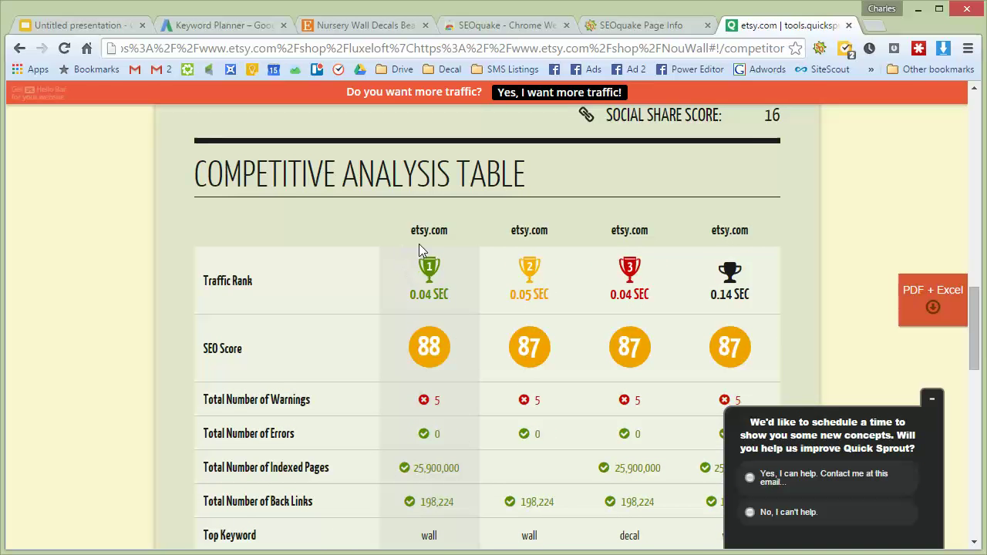
{"action": "scroll", "coordinate": [419, 244], "scroll_direction": "up", "scroll_amount": 10}
{"action": "scroll", "coordinate": [454, 393], "scroll_direction": "down", "scroll_amount": 4}
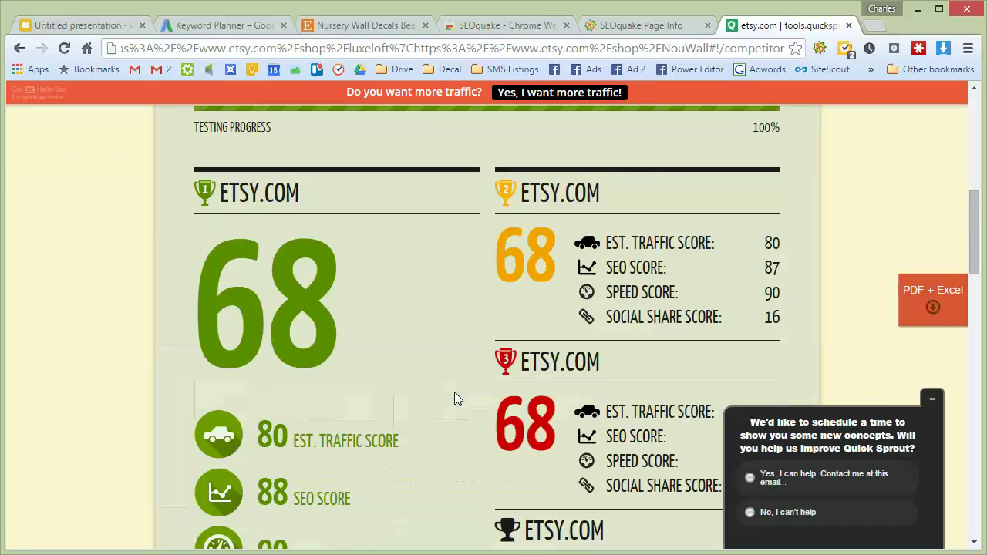
- Check the compared shop addresses and examine the competitive analysis table's keyword usage and total social shares for all four shops
{"action": "scroll", "coordinate": [455, 387], "scroll_direction": "down", "scroll_amount": 3}
{"action": "scroll", "coordinate": [456, 389], "scroll_direction": "up", "scroll_amount": 7}
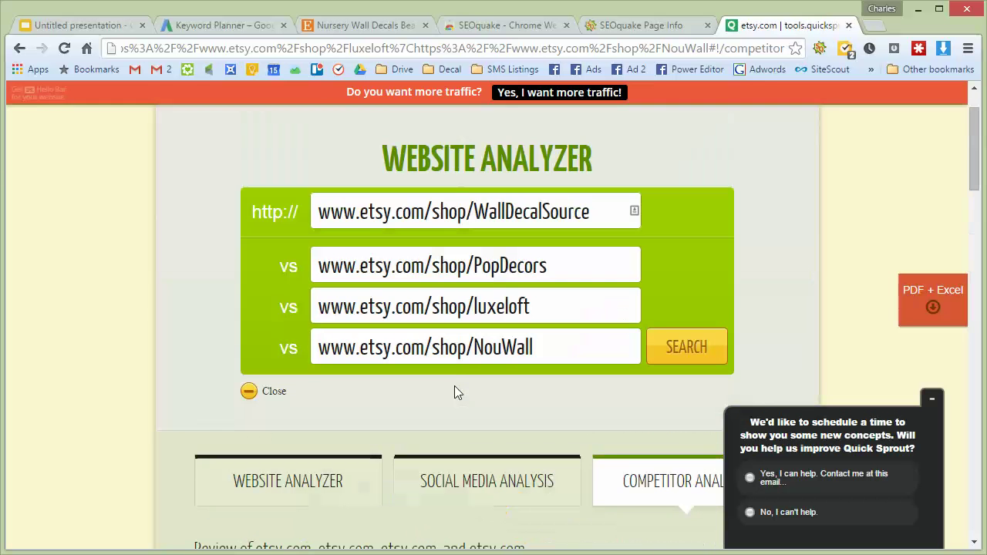
{"action": "scroll", "coordinate": [458, 371], "scroll_direction": "down", "scroll_amount": 11}
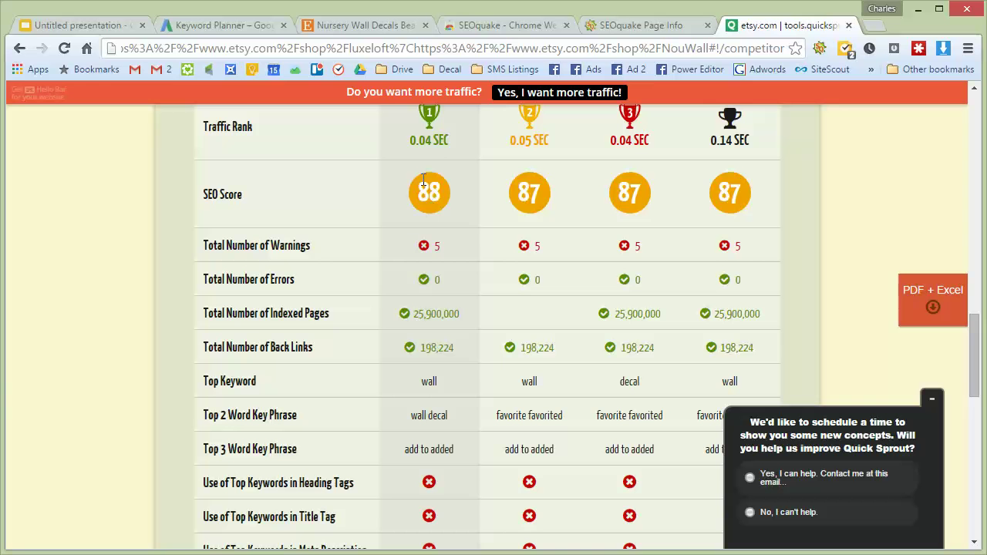
{"action": "scroll", "coordinate": [431, 332], "scroll_direction": "down", "scroll_amount": 1}
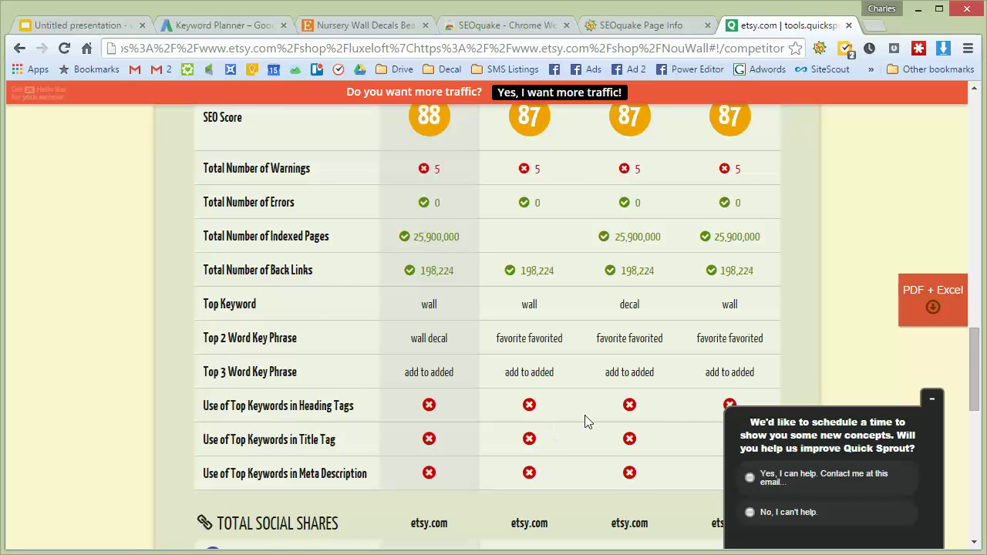
{"action": "scroll", "coordinate": [584, 415], "scroll_direction": "down", "scroll_amount": 4}
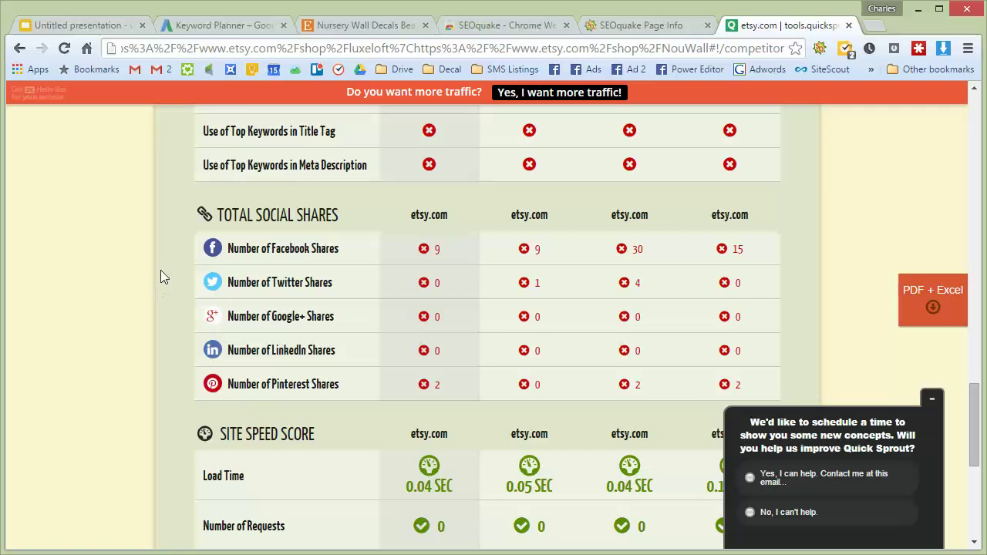
{"action": "scroll", "coordinate": [174, 270], "scroll_direction": "up", "scroll_amount": 2}
- Switch to the WallDecalSource Etsy shop page and look over its featured items and listing titles
{"action": "left_click", "coordinate": [359, 25]}
{"action": "scroll", "coordinate": [477, 430], "scroll_direction": "down", "scroll_amount": 7}
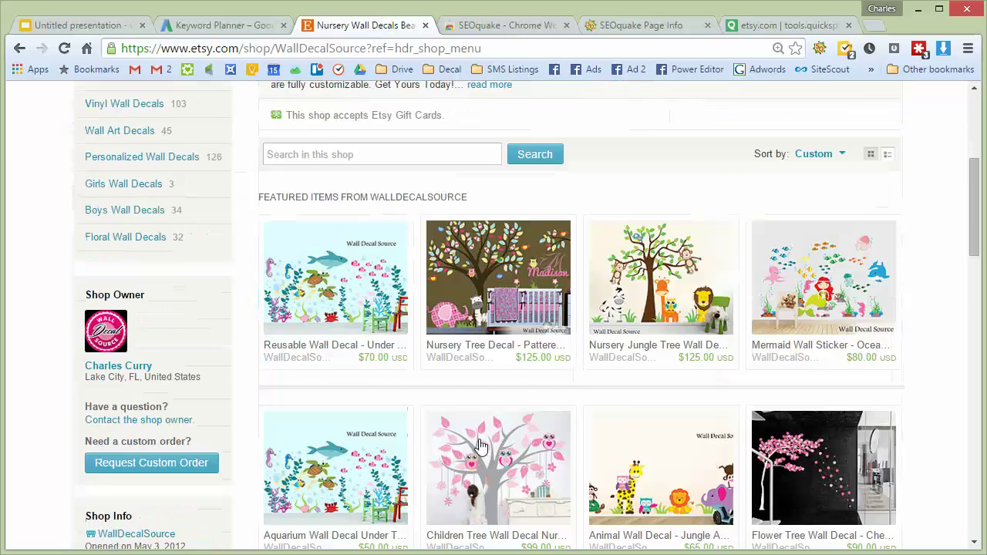
{"action": "scroll", "coordinate": [584, 313], "scroll_direction": "down", "scroll_amount": 3}
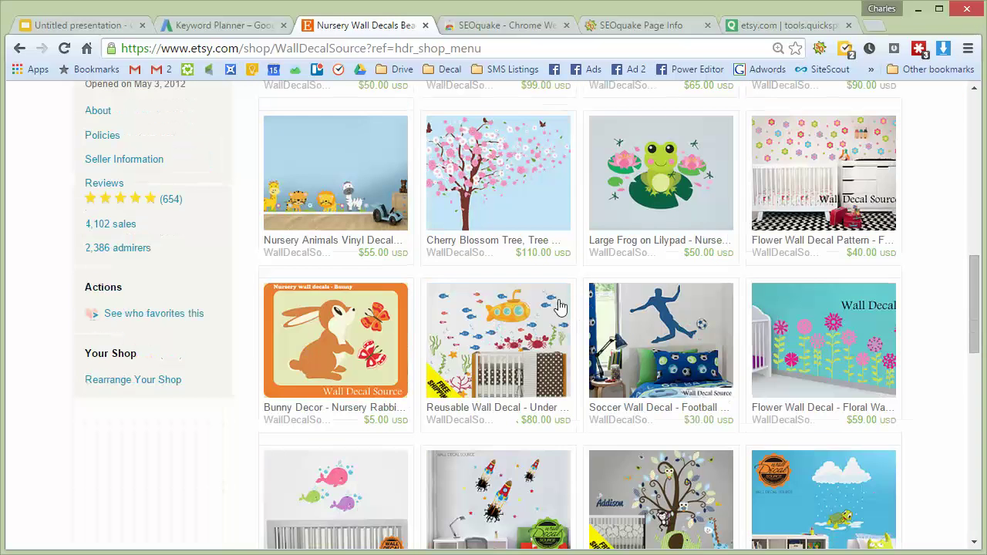
{"action": "scroll", "coordinate": [423, 345], "scroll_direction": "up", "scroll_amount": 2}
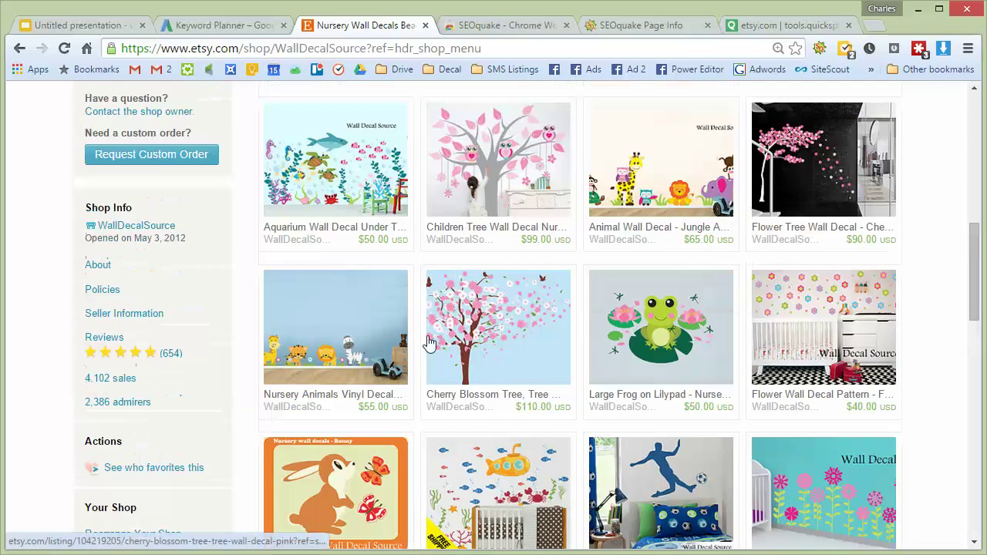
- Return to the Quick Sprout comparison and review the site speed, SEO score and top key phrase rows
{"action": "left_click", "coordinate": [756, 27]}
{"action": "scroll", "coordinate": [361, 334], "scroll_direction": "down", "scroll_amount": 7}
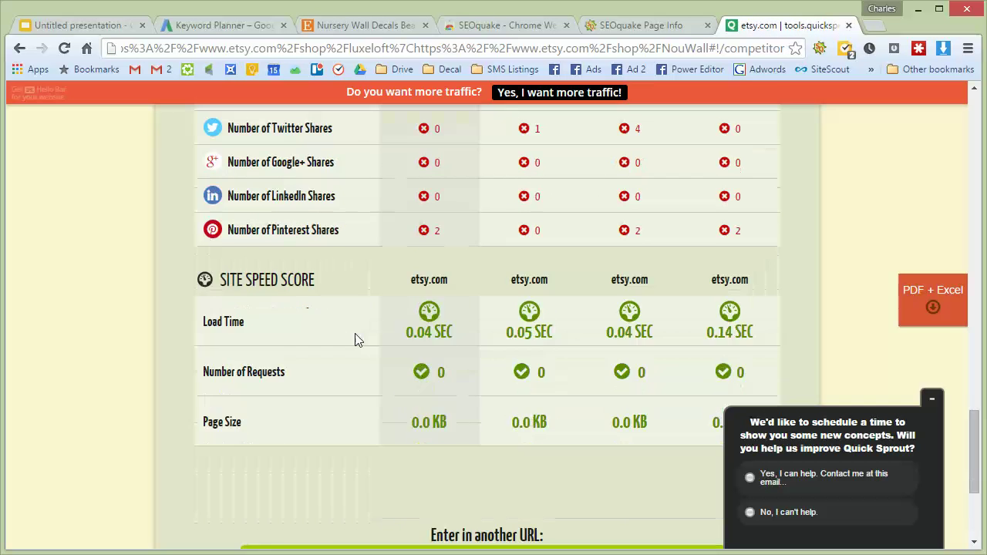
{"action": "scroll", "coordinate": [360, 323], "scroll_direction": "up", "scroll_amount": 8}
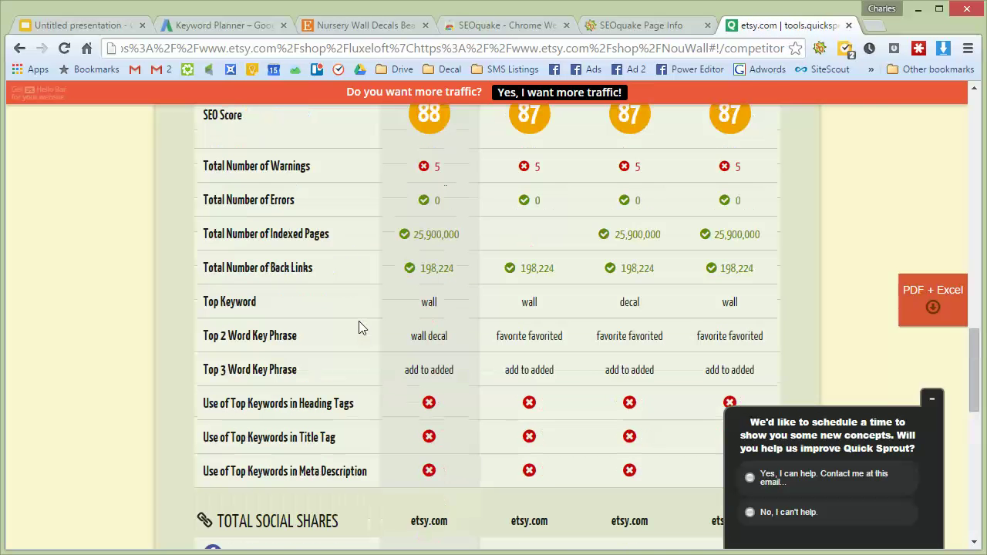
{"action": "scroll", "coordinate": [398, 344], "scroll_direction": "up", "scroll_amount": 1}
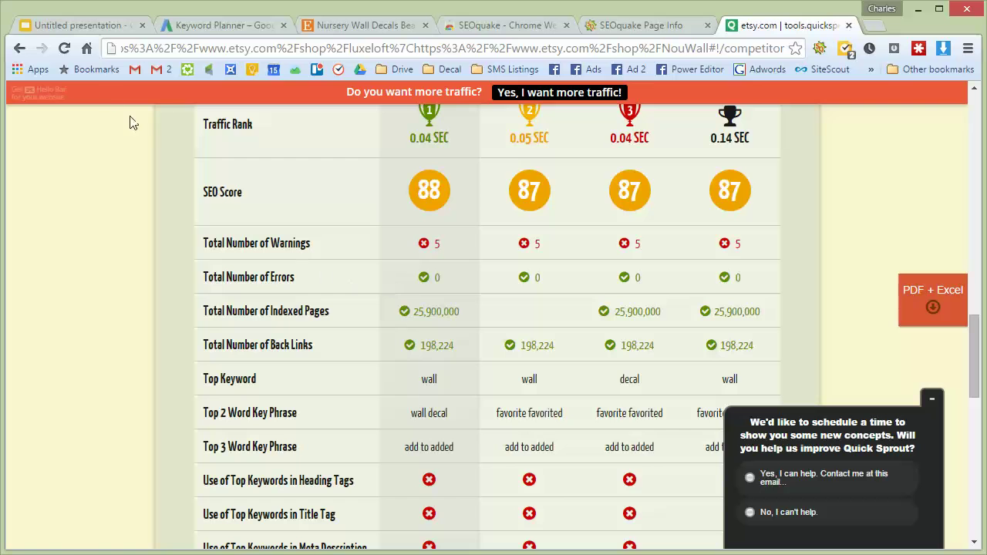
{"action": "scroll", "coordinate": [98, 150], "scroll_direction": "up", "scroll_amount": 2}
- Consult the SEO checklist slide, and search Google for nursery wall decals in a new tab
{"action": "left_click", "coordinate": [74, 27]}
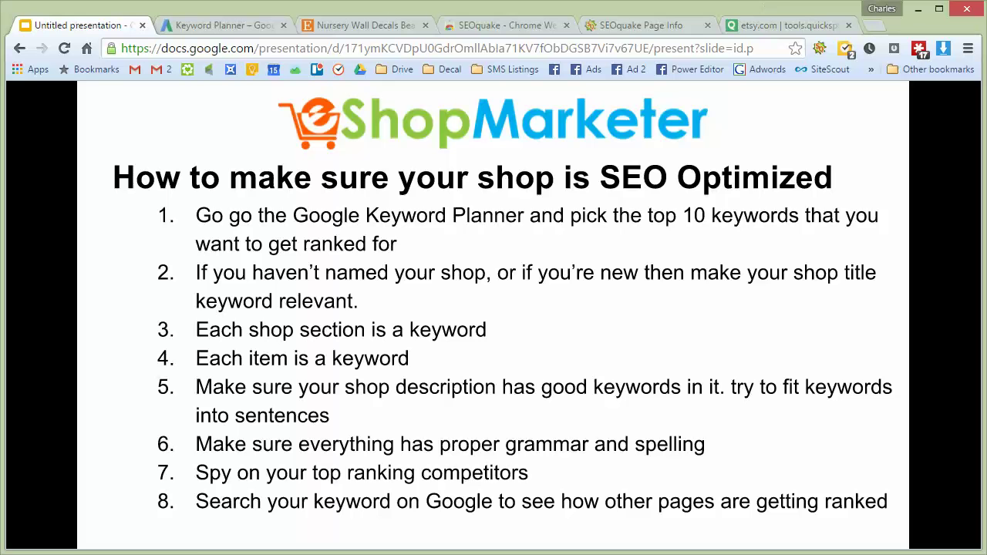
{"action": "left_click", "coordinate": [874, 26]}
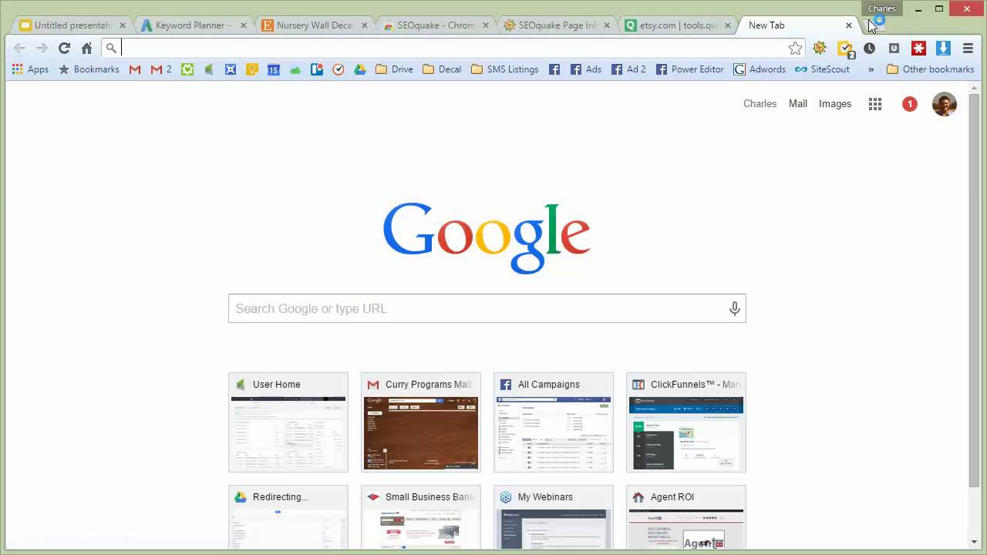
{"action": "type", "text": "nursyer wa"}
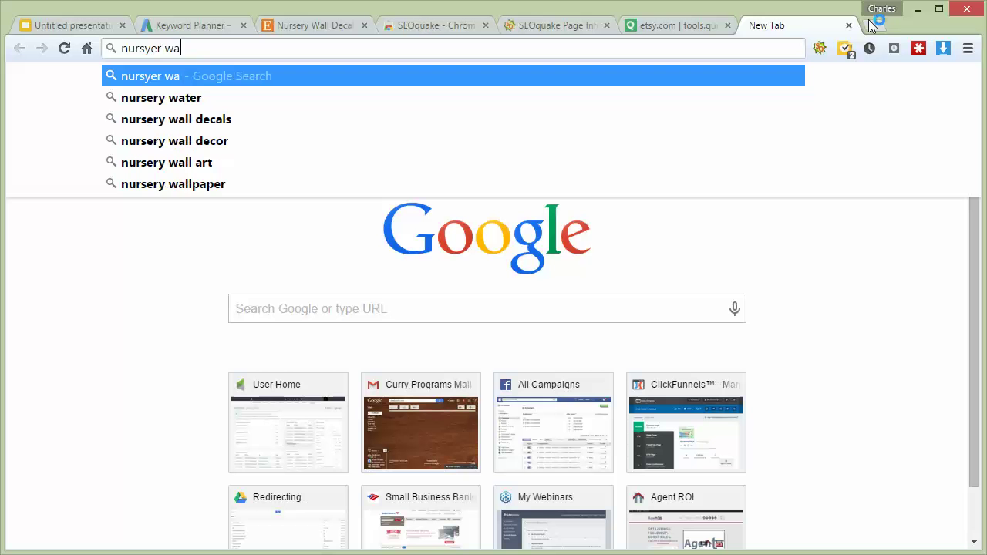
{"action": "key", "text": "Down"}
{"action": "key", "text": "Down"}
{"action": "key", "text": "Return"}
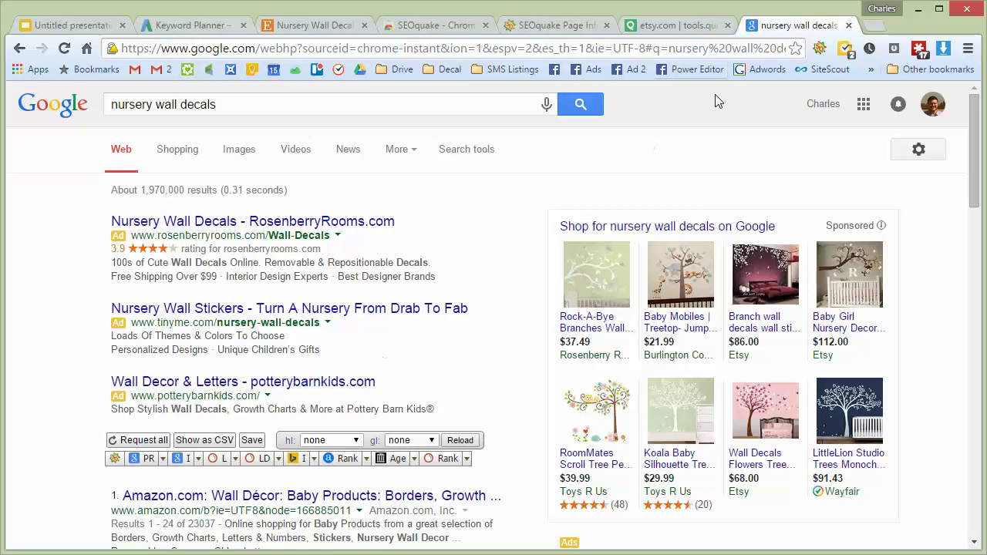
- Turn off the SEOquake extension and reload the Google results page
{"action": "right_click", "coordinate": [821, 48]}
{"action": "key", "text": "Escape"}
{"action": "left_click", "coordinate": [822, 50]}
{"action": "left_click", "coordinate": [775, 72]}
{"action": "left_click", "coordinate": [65, 49]}
- Examine the titles and descriptions of the pages ranking on Google for nursery wall decals, down to the related searches
{"action": "scroll", "coordinate": [154, 277], "scroll_direction": "down", "scroll_amount": 3}
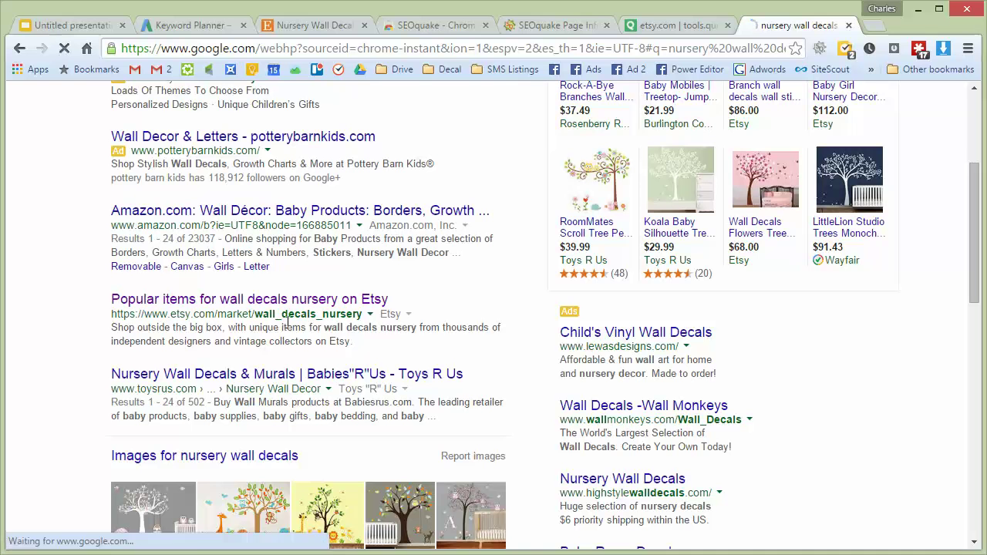
{"action": "scroll", "coordinate": [218, 327], "scroll_direction": "down", "scroll_amount": 6}
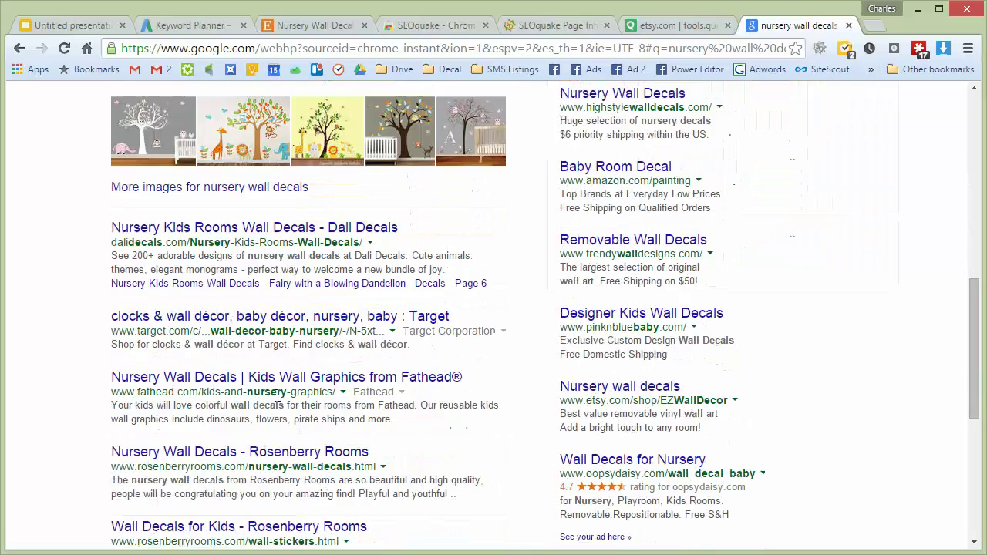
{"action": "scroll", "coordinate": [301, 391], "scroll_direction": "down", "scroll_amount": 3}
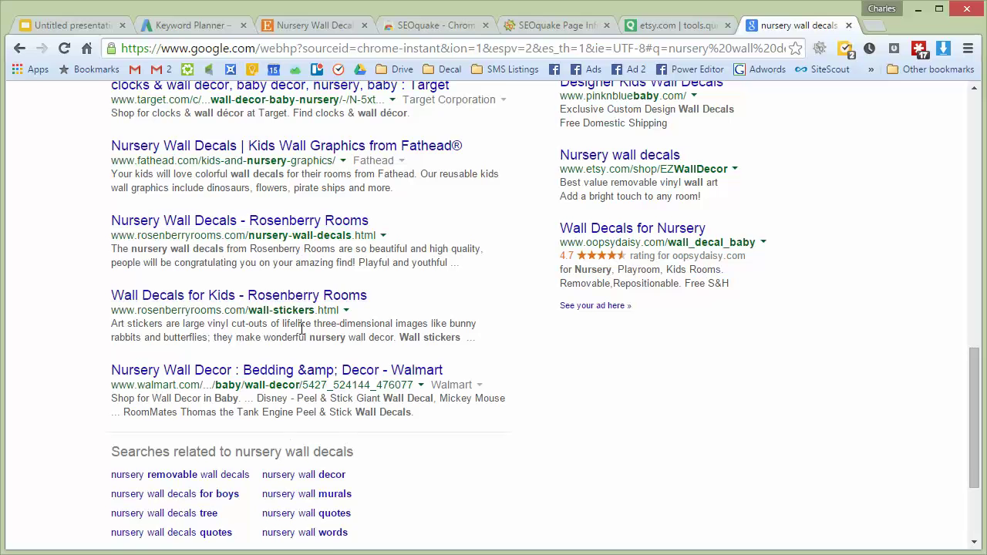
{"action": "scroll", "coordinate": [262, 240], "scroll_direction": "up", "scroll_amount": 2}
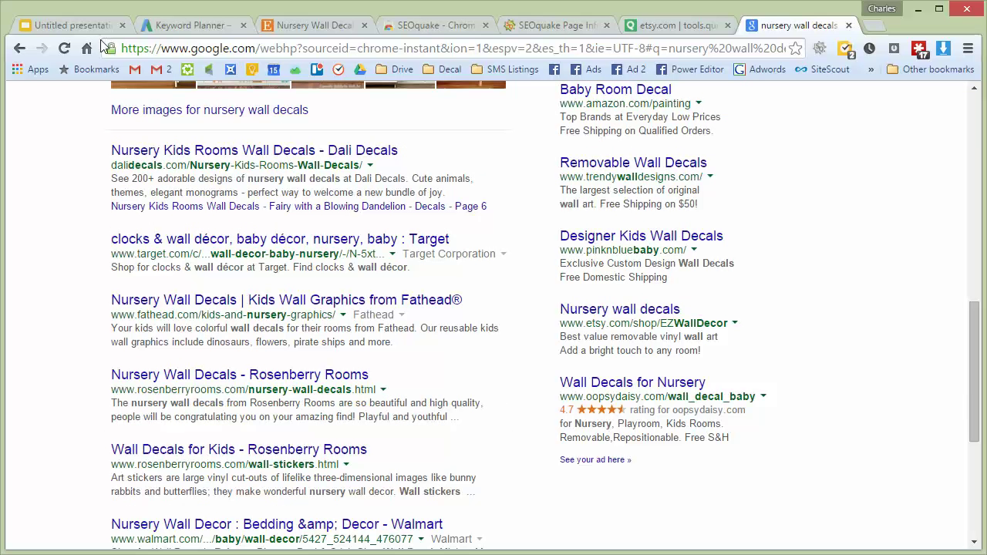
- Return to the Etsy shop page and search all of Etsy for "nursery wall decals"
{"action": "left_click", "coordinate": [306, 24]}
{"action": "scroll", "coordinate": [339, 139], "scroll_direction": "up", "scroll_amount": 10}
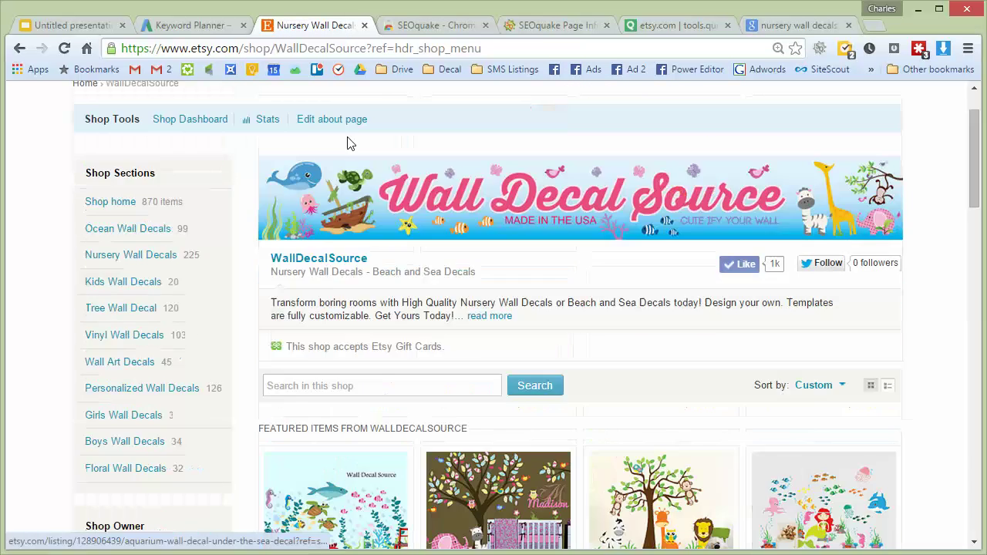
{"action": "left_click", "coordinate": [326, 115]}
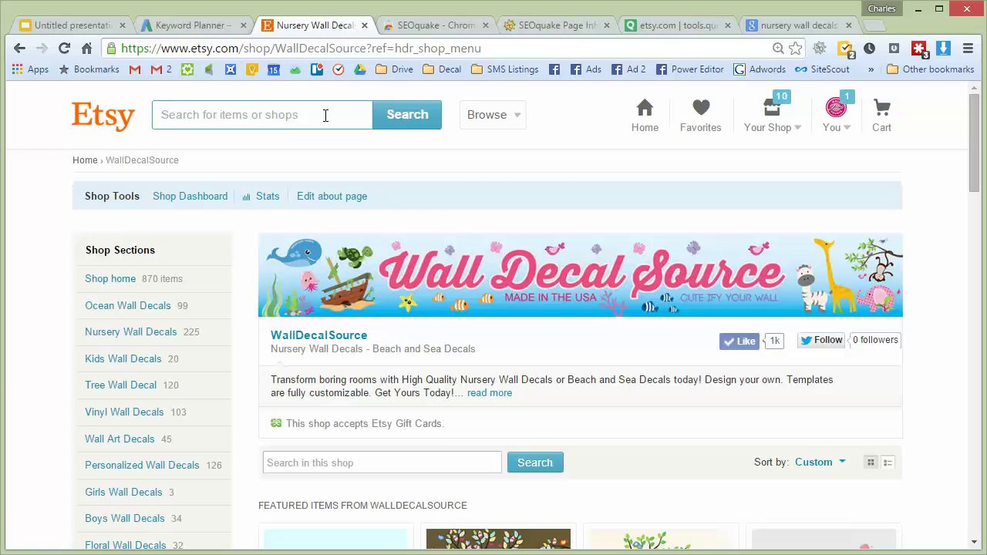
{"action": "type", "text": "nursery wall d"}
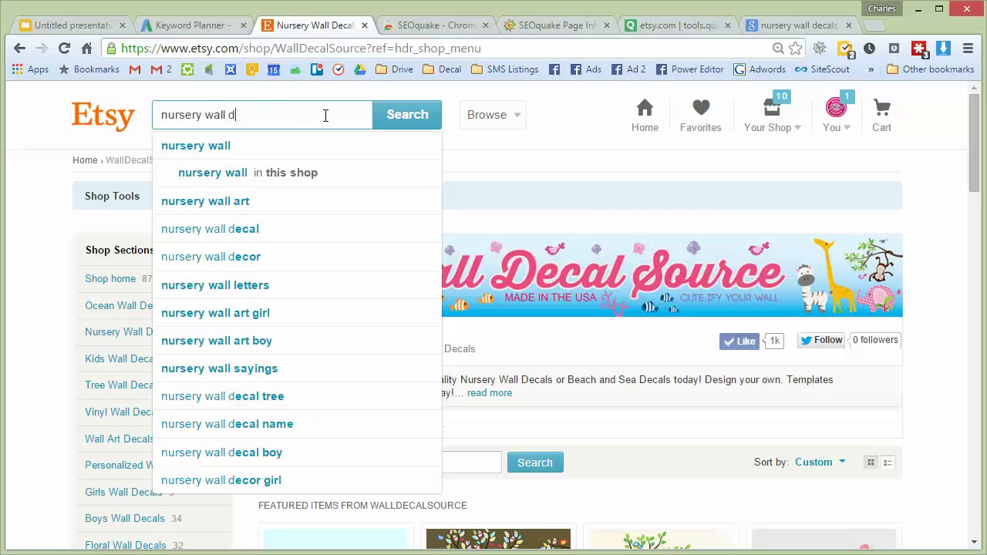
{"action": "type", "text": "ecals"}
{"action": "key", "text": "Return"}
- Examine how the top-ranking Etsy listings for nursery wall decals word their titles
{"action": "scroll", "coordinate": [355, 259], "scroll_direction": "down", "scroll_amount": 10}
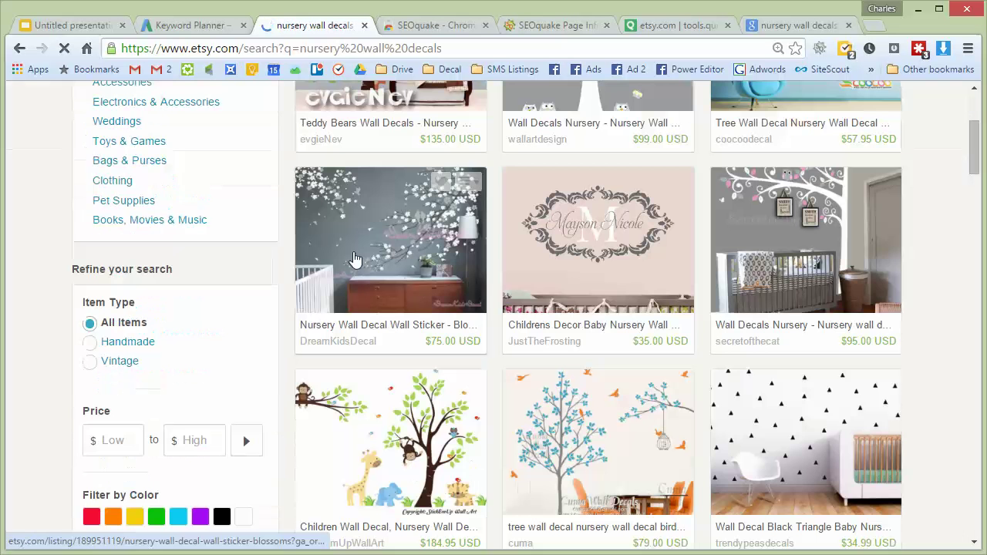
{"action": "scroll", "coordinate": [448, 274], "scroll_direction": "up", "scroll_amount": 2}
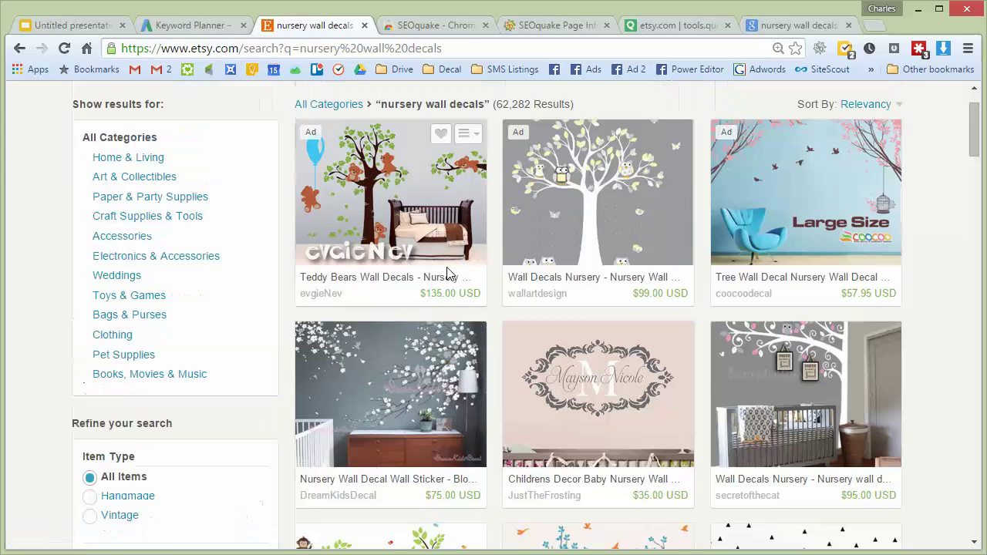
{"action": "scroll", "coordinate": [449, 272], "scroll_direction": "up", "scroll_amount": 1}
{"action": "scroll", "coordinate": [672, 308], "scroll_direction": "down", "scroll_amount": 5}
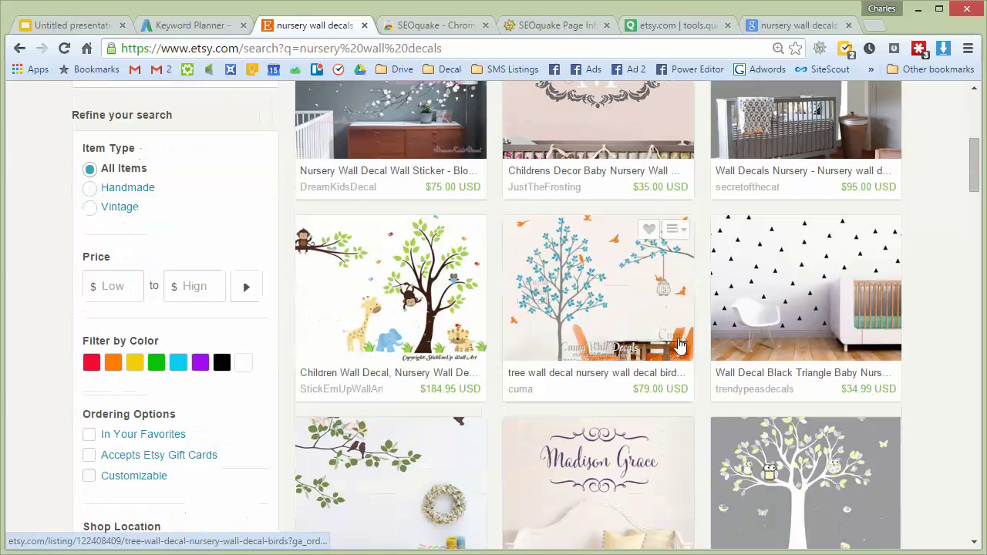
{"action": "scroll", "coordinate": [694, 270], "scroll_direction": "down", "scroll_amount": 2}
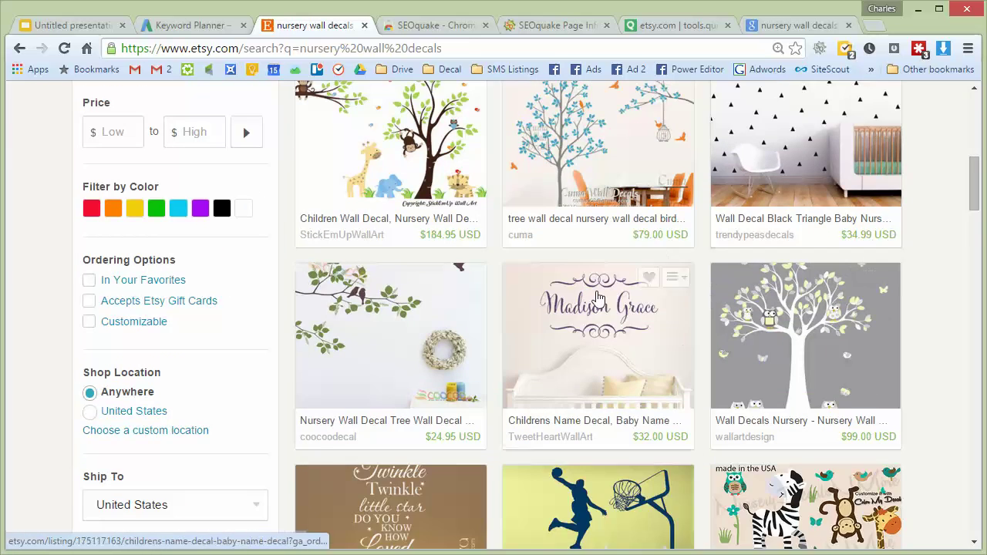
{"action": "scroll", "coordinate": [598, 297], "scroll_direction": "down", "scroll_amount": 4}
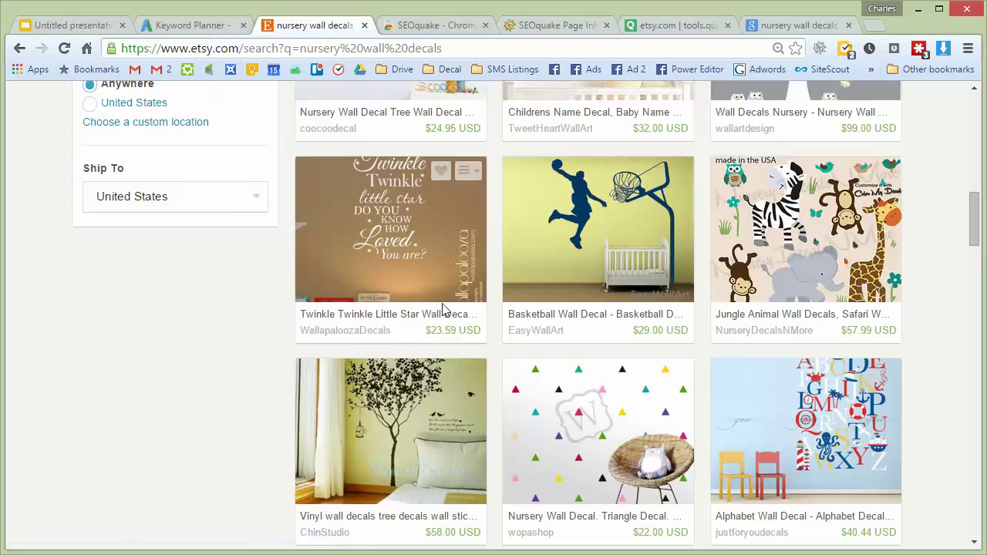
{"action": "scroll", "coordinate": [444, 309], "scroll_direction": "down", "scroll_amount": 3}
- Recheck the SEO checklist slide, go back from the Etsy search to the WallDecalSource shop page and view its listings
{"action": "left_click", "coordinate": [39, 25]}
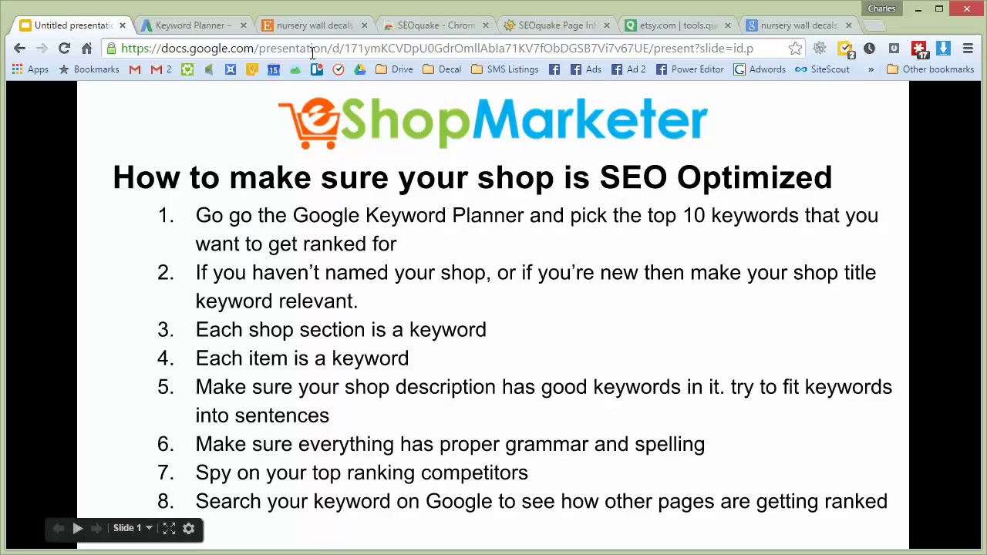
{"action": "left_click", "coordinate": [306, 14]}
{"action": "scroll", "coordinate": [364, 282], "scroll_direction": "up", "scroll_amount": 8}
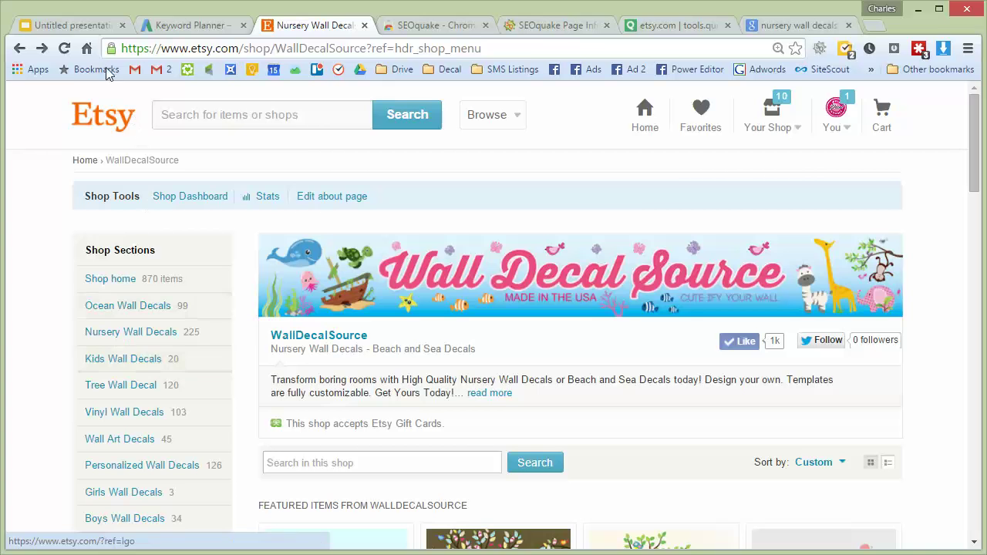
{"action": "left_click", "coordinate": [83, 28]}
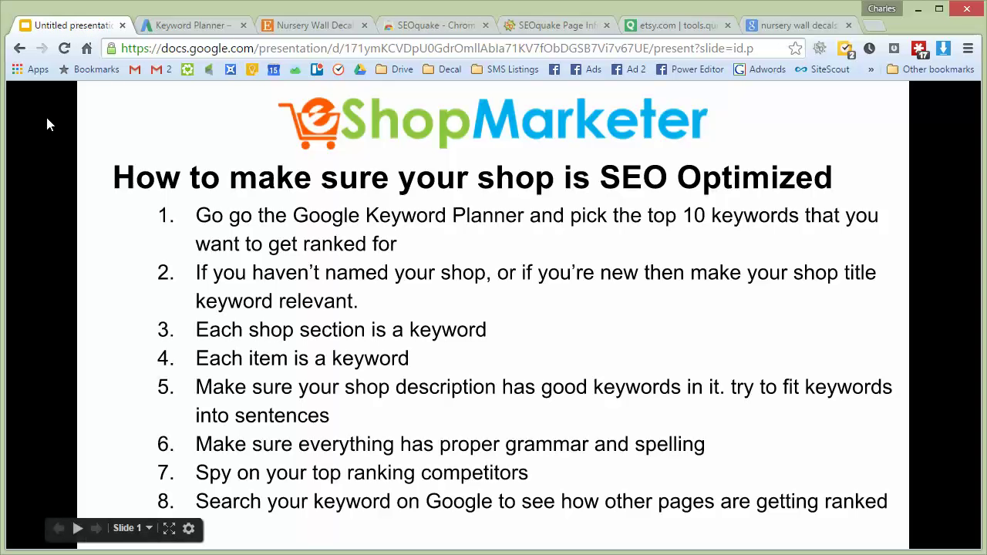
{"action": "left_click", "coordinate": [309, 27]}
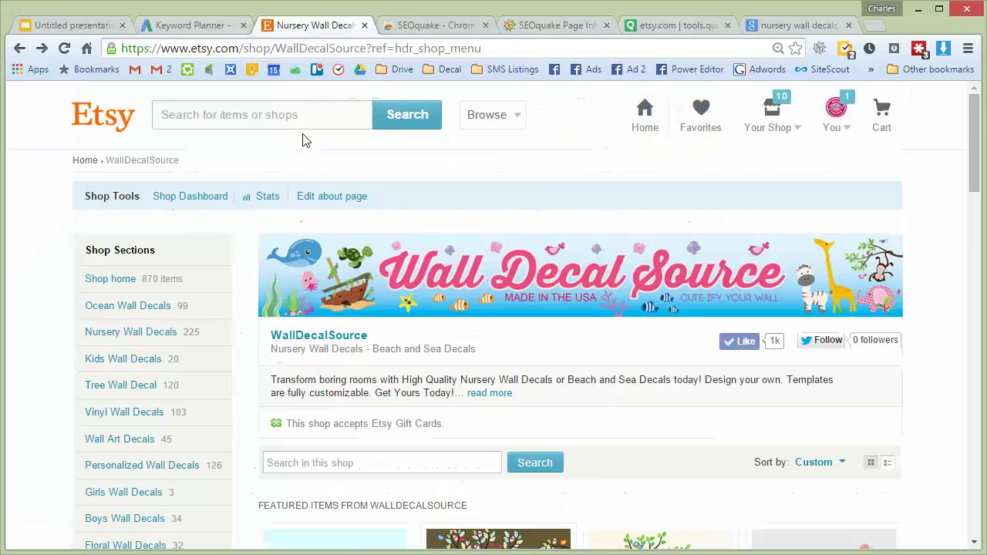
{"action": "scroll", "coordinate": [303, 141], "scroll_direction": "down", "scroll_amount": 5}
{"action": "scroll", "coordinate": [305, 142], "scroll_direction": "down", "scroll_amount": 1}
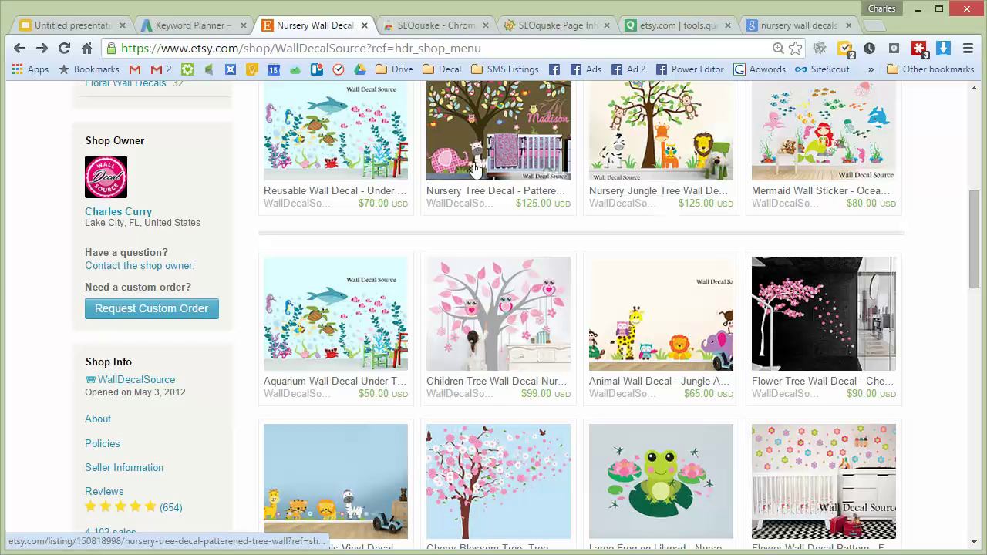
- Switch to the Quick Sprout comparison and check the shops' top keywords and top two-word key phrases
{"action": "left_click", "coordinate": [663, 21]}
{"action": "scroll", "coordinate": [572, 343], "scroll_direction": "down", "scroll_amount": 5}
{"action": "scroll", "coordinate": [571, 344], "scroll_direction": "up", "scroll_amount": 2}
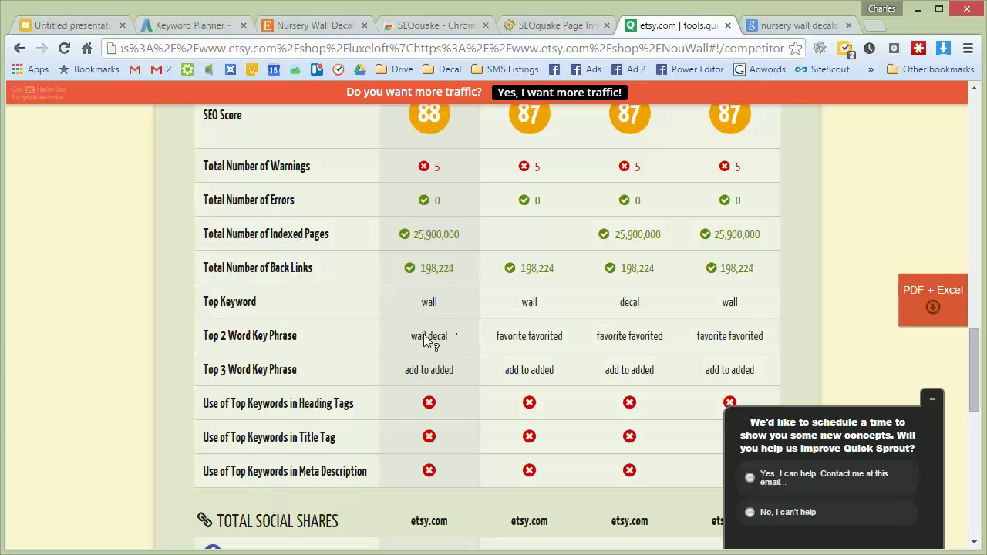
- Look through the WallDecalSource shop's item titles again, and return to the shop's header and section list
{"action": "left_click", "coordinate": [292, 29]}
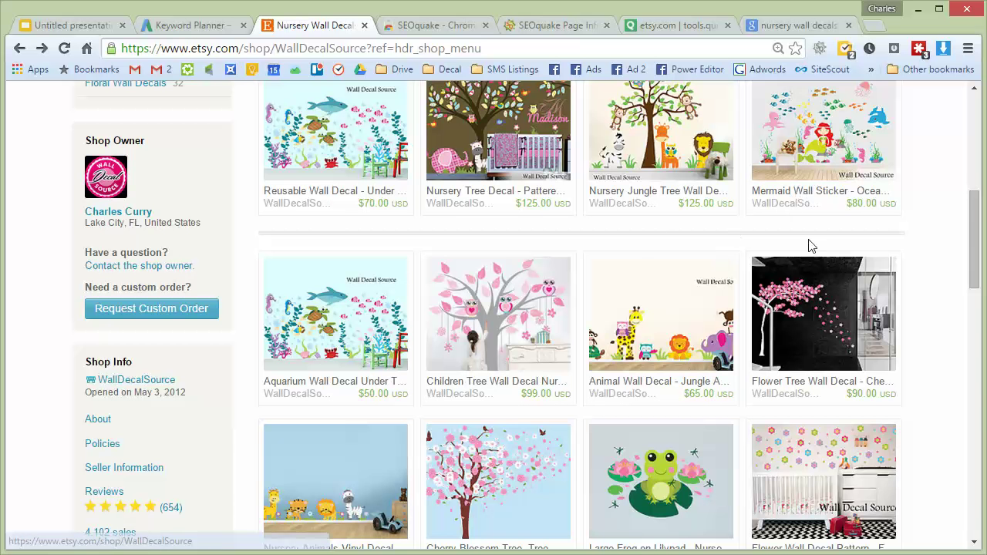
{"action": "scroll", "coordinate": [825, 383], "scroll_direction": "down", "scroll_amount": 3}
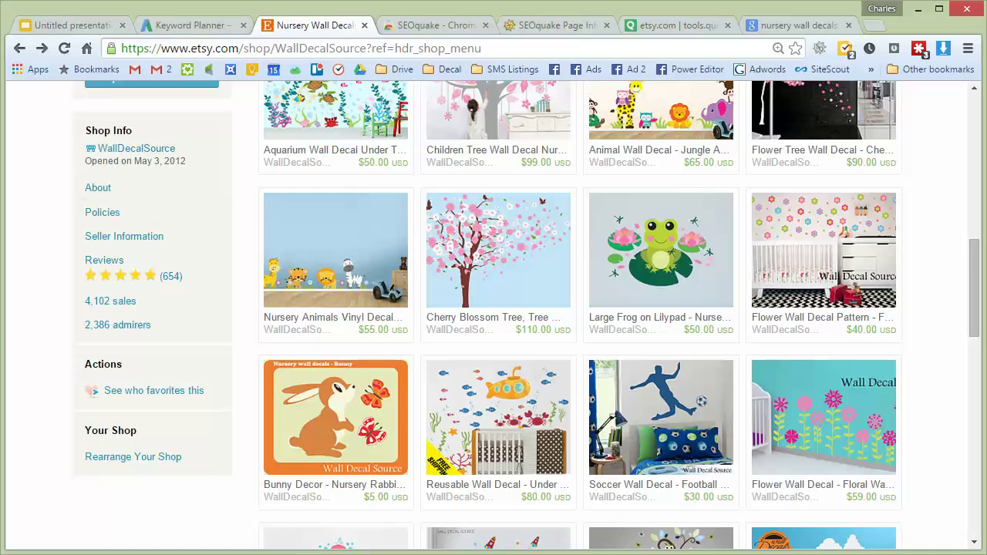
{"action": "left_click", "coordinate": [106, 154]}
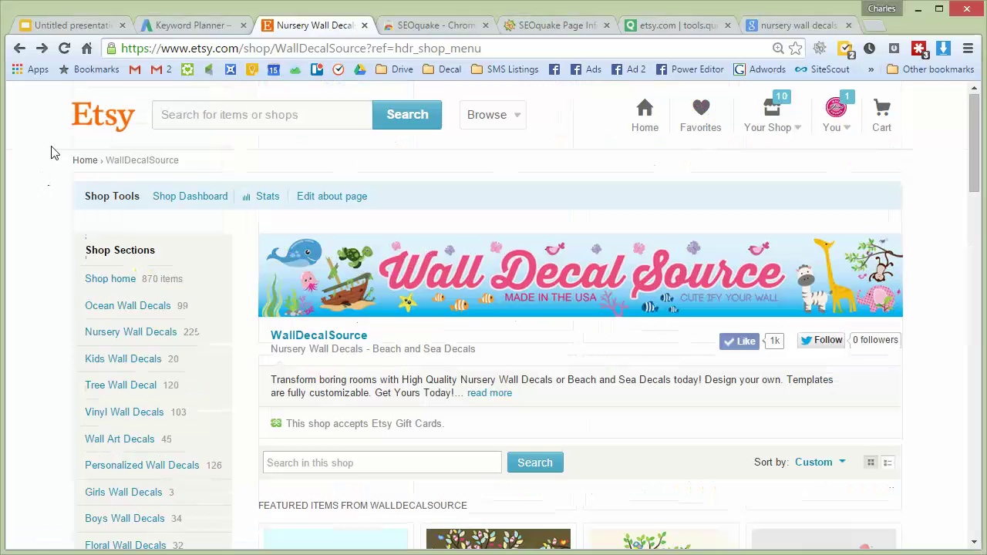